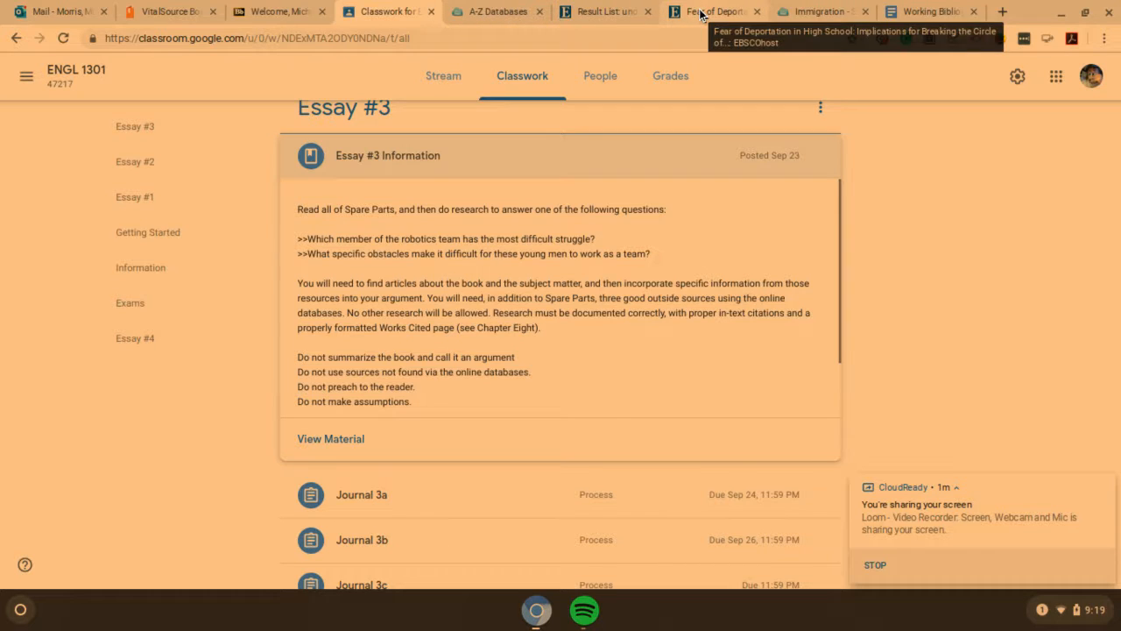
# View the Spare Parts immigration library guide, and open Academic Search Complete from the DCCCD database list.
pyautogui.click(819, 12)
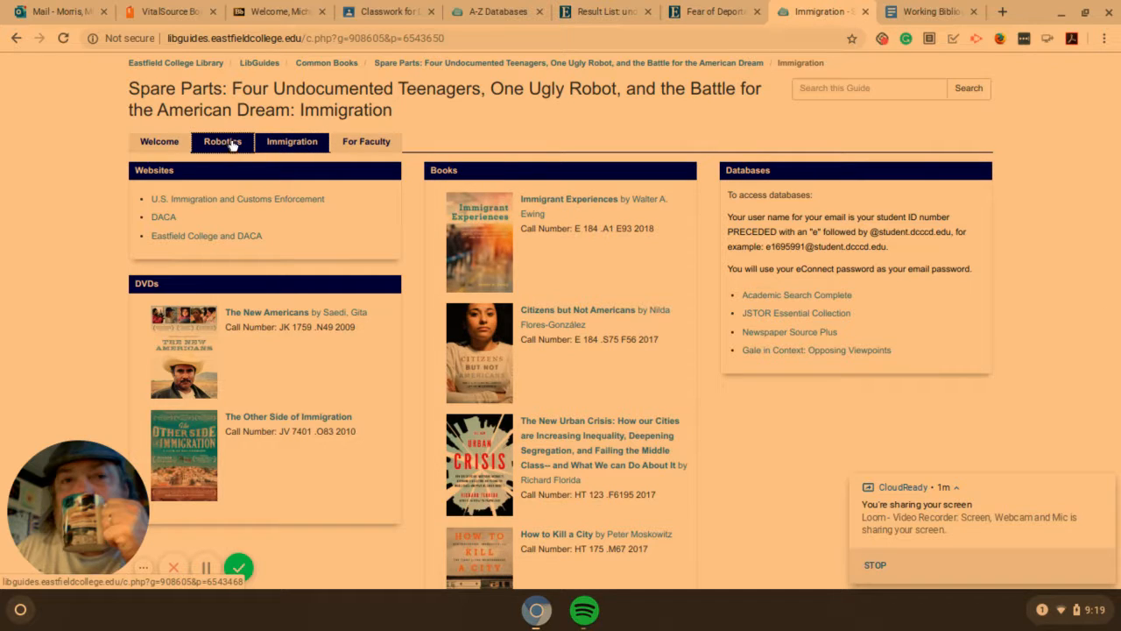
pyautogui.click(1106, 487)
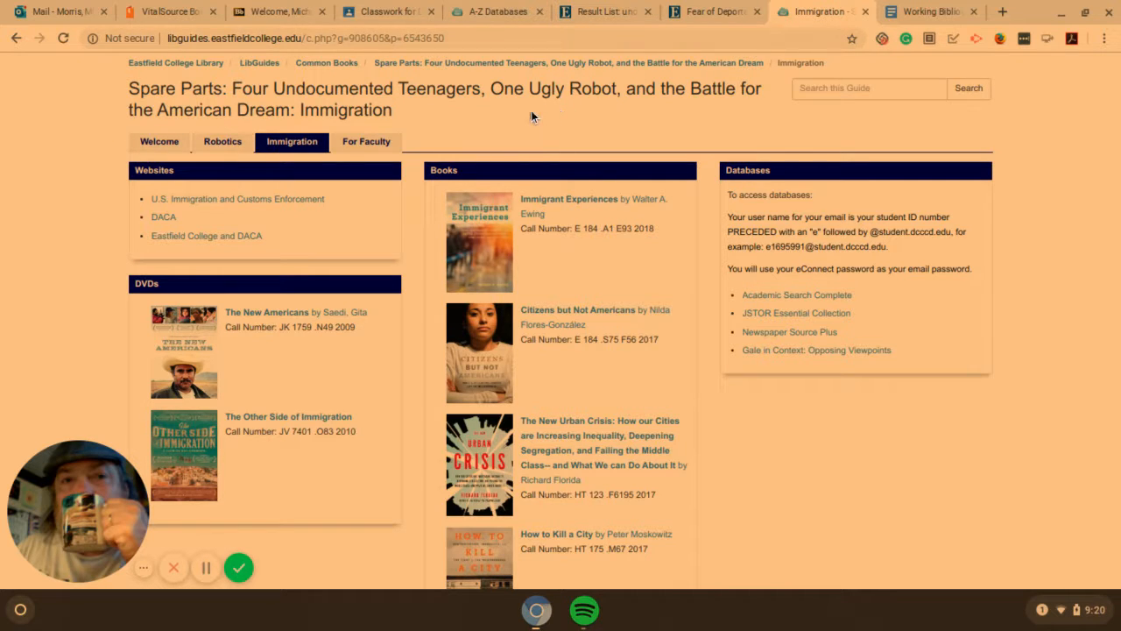
pyautogui.click(495, 16)
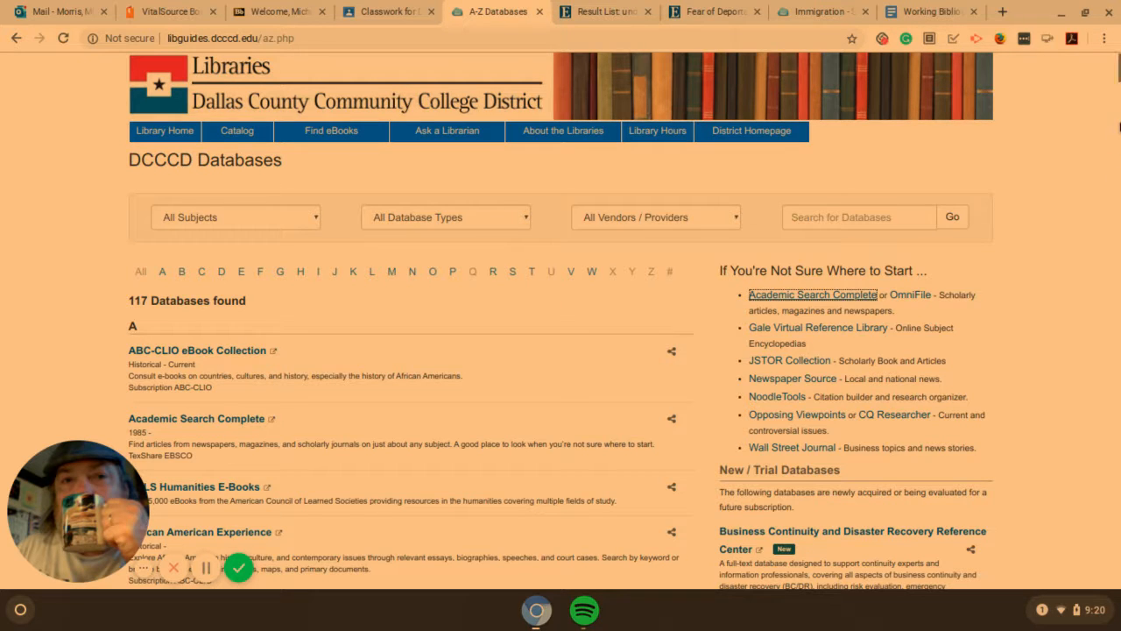
pyautogui.scroll(-3, 1118, 77)
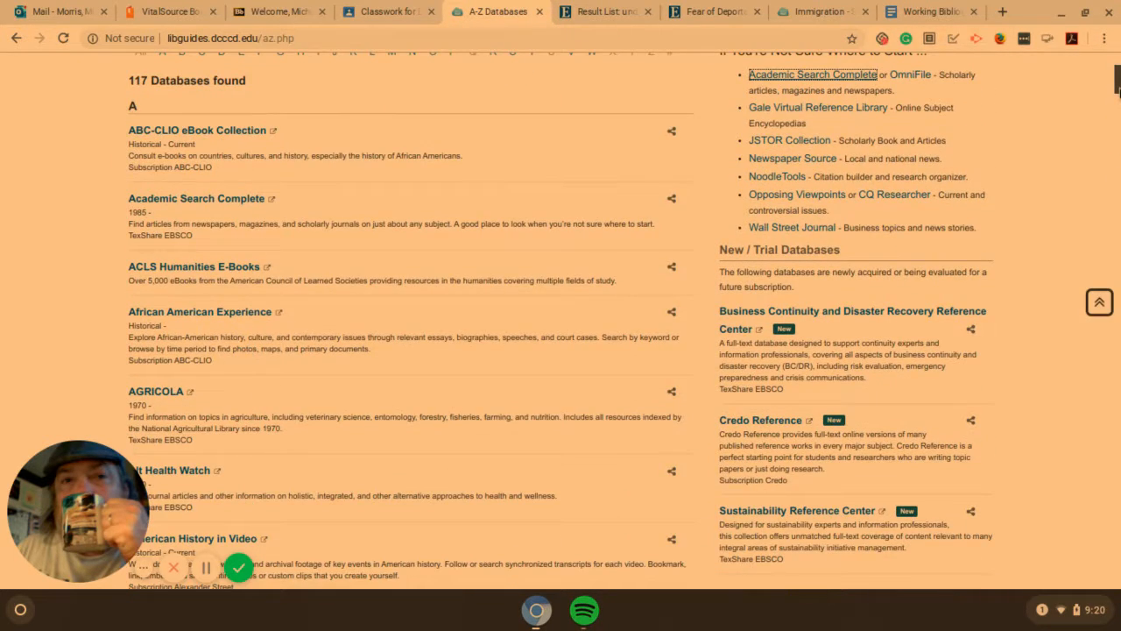
pyautogui.scroll(3, 1118, 61)
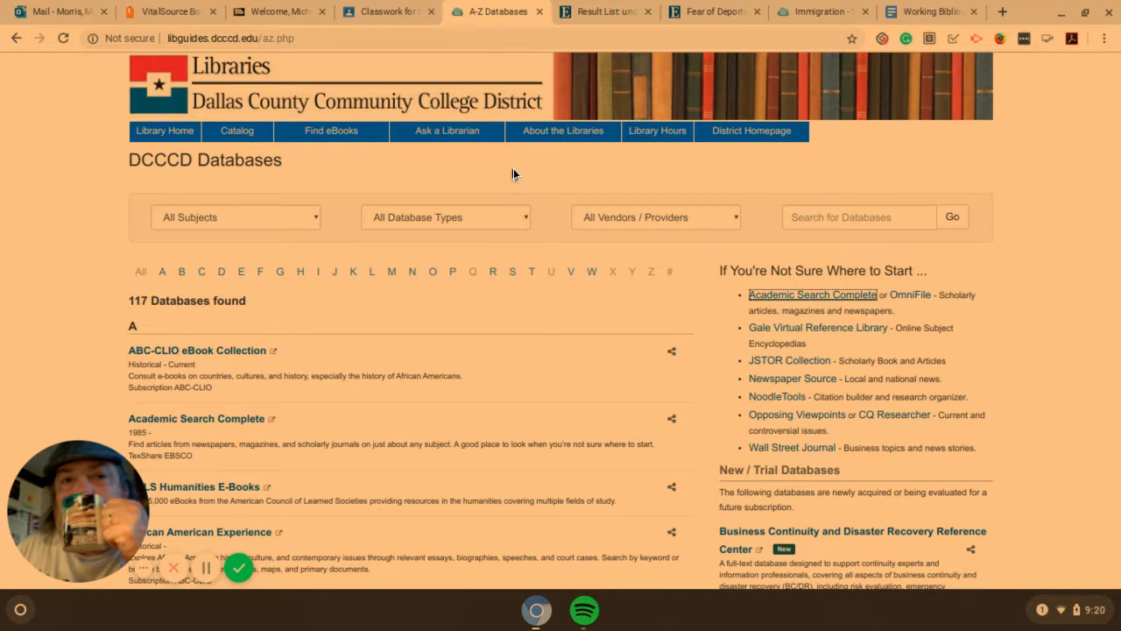
pyautogui.click(809, 297)
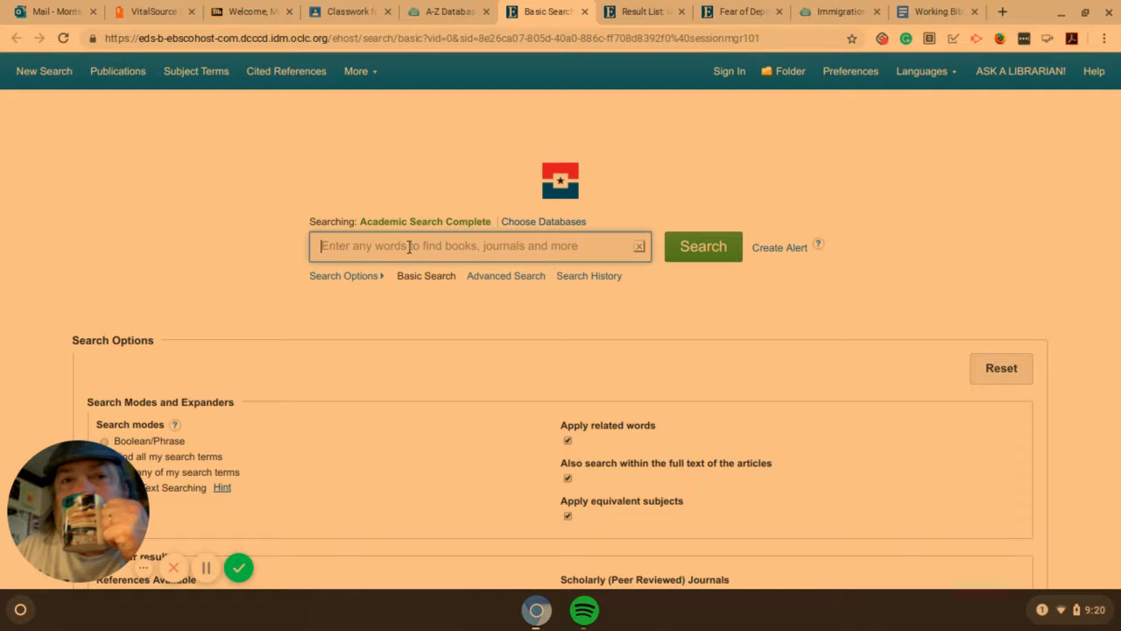
# Search Academic Search Complete for "sparts parts book themes".
pyautogui.write('sparts part')
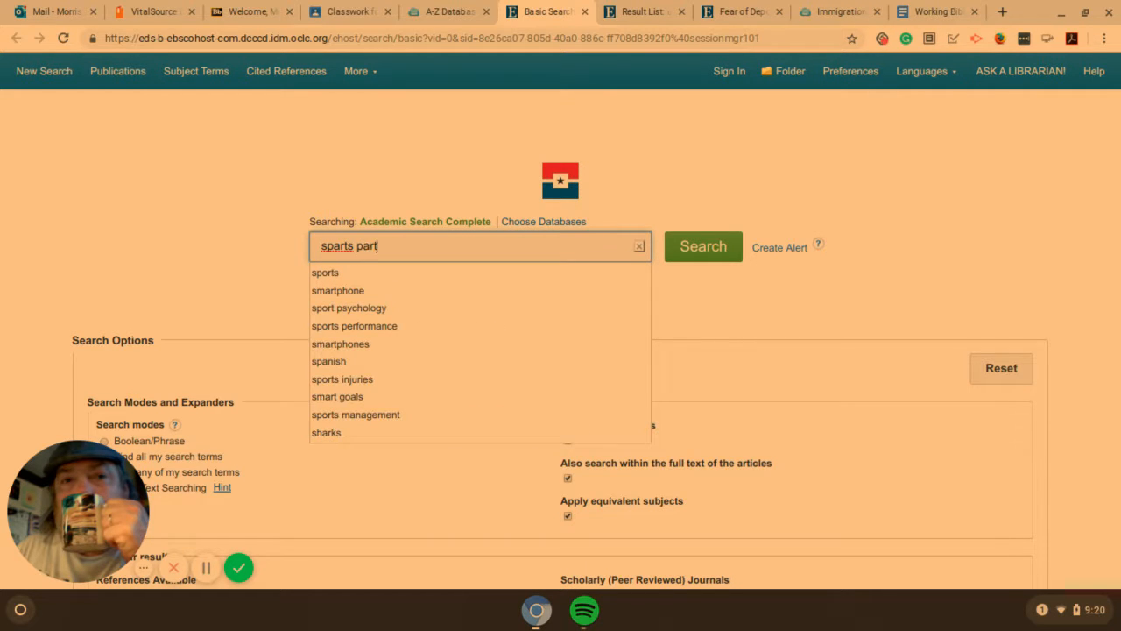
pyautogui.write('s book')
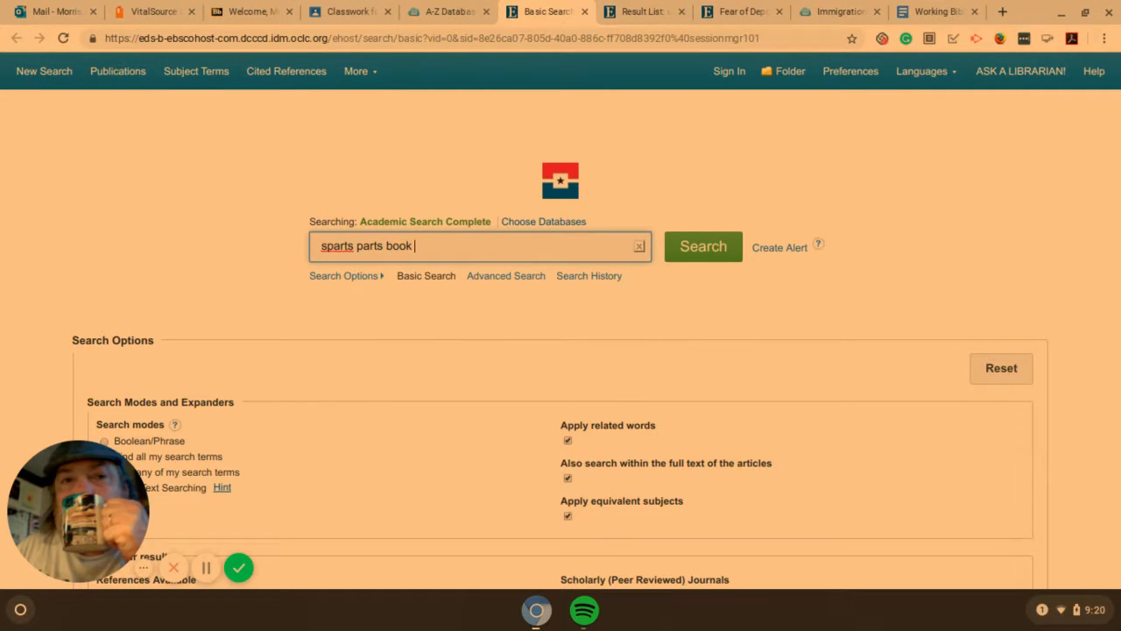
pyautogui.write(' themes')
pyautogui.press('Return')
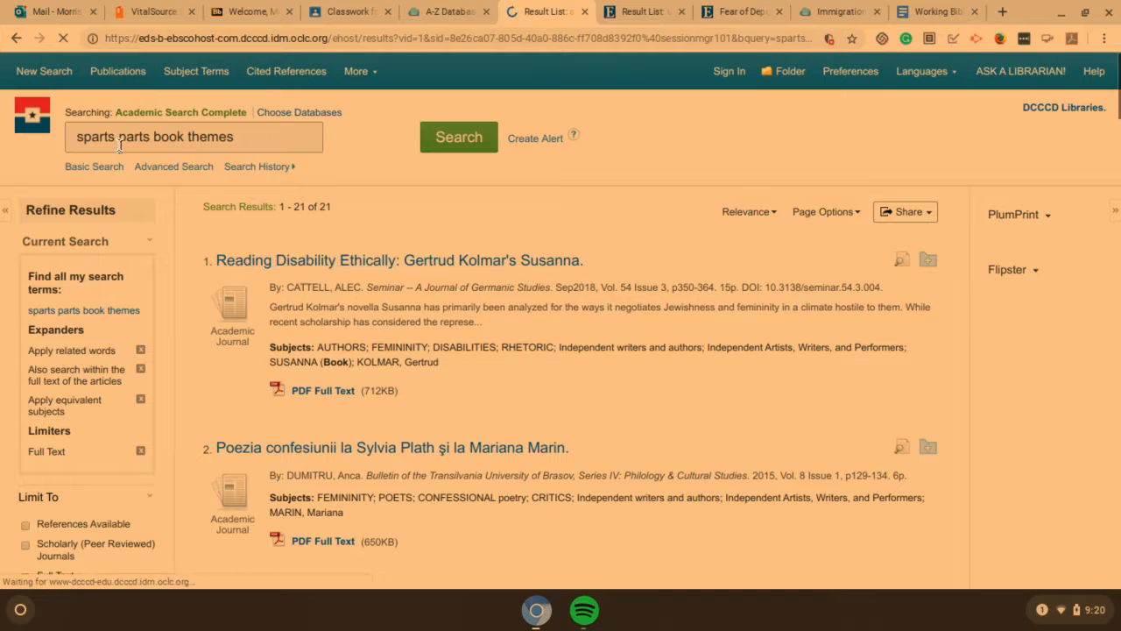
# Correct the misspelled query to "spare parts book themes", rerun the search and dismiss the Facebook notification.
pyautogui.click(116, 142)
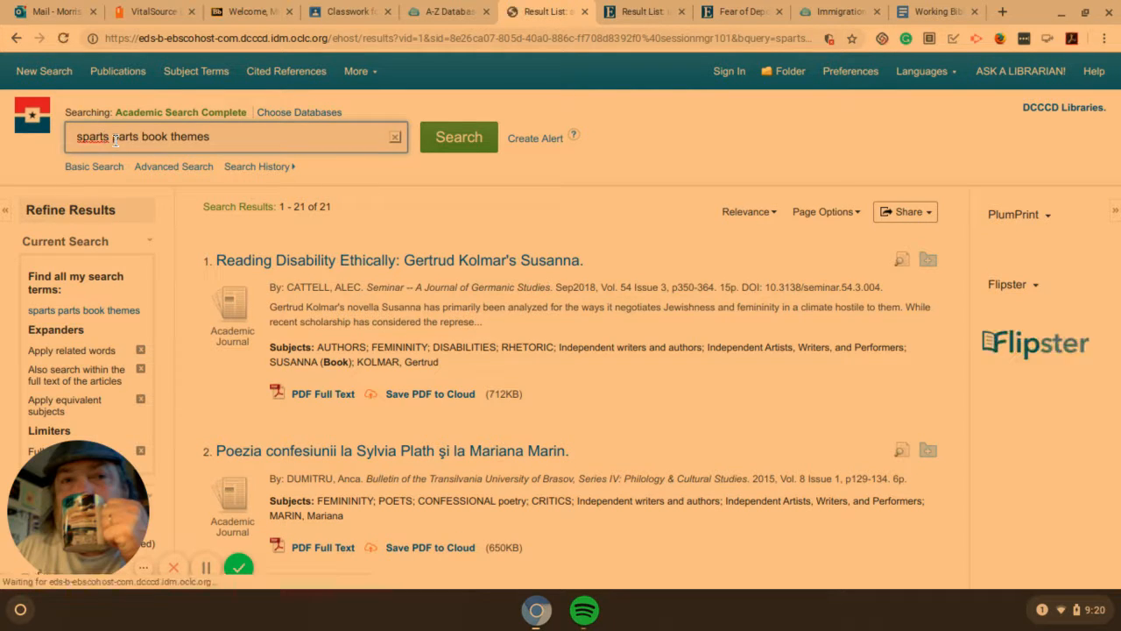
pyautogui.press('Left')
pyautogui.press('BackSpace')
pyautogui.write('e')
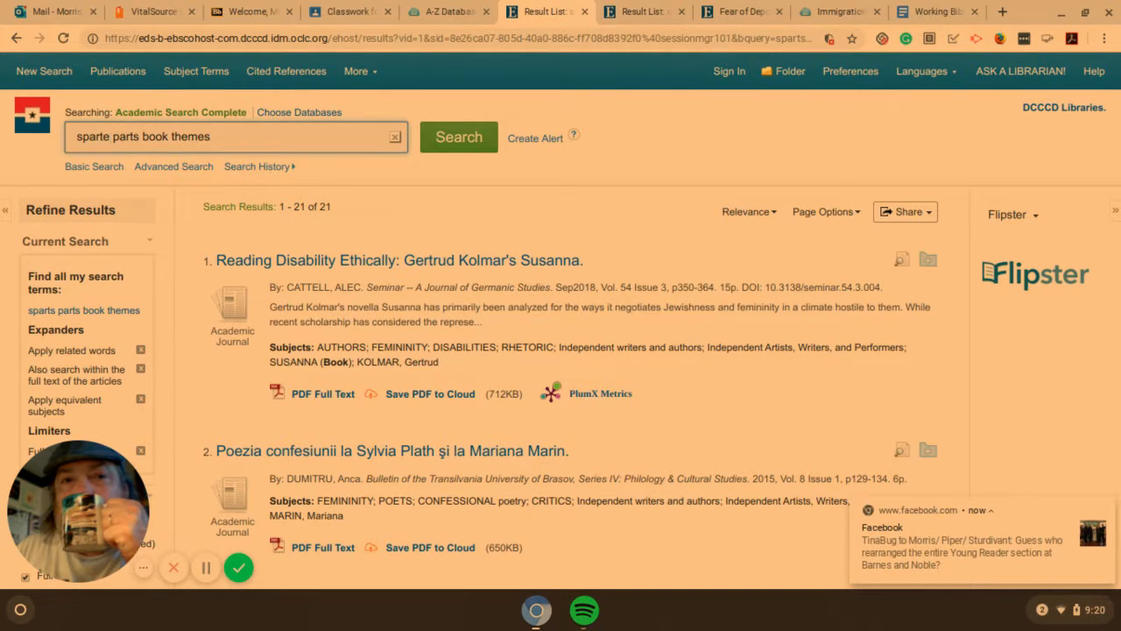
pyautogui.press('BackSpace')
pyautogui.press('BackSpace')
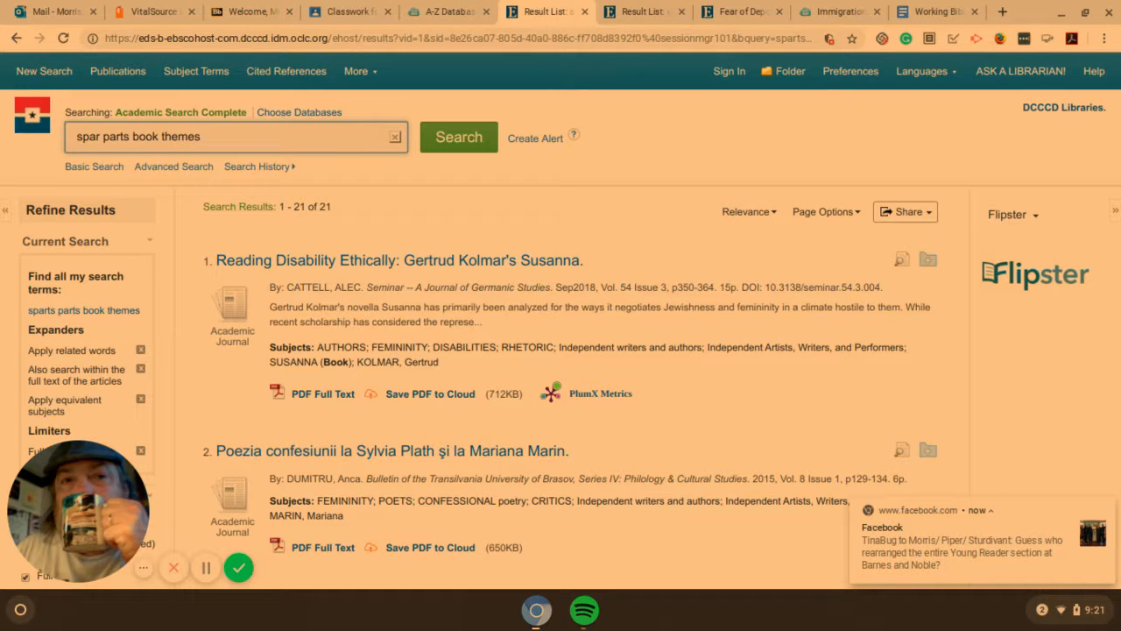
pyautogui.write('e')
pyautogui.press('Return')
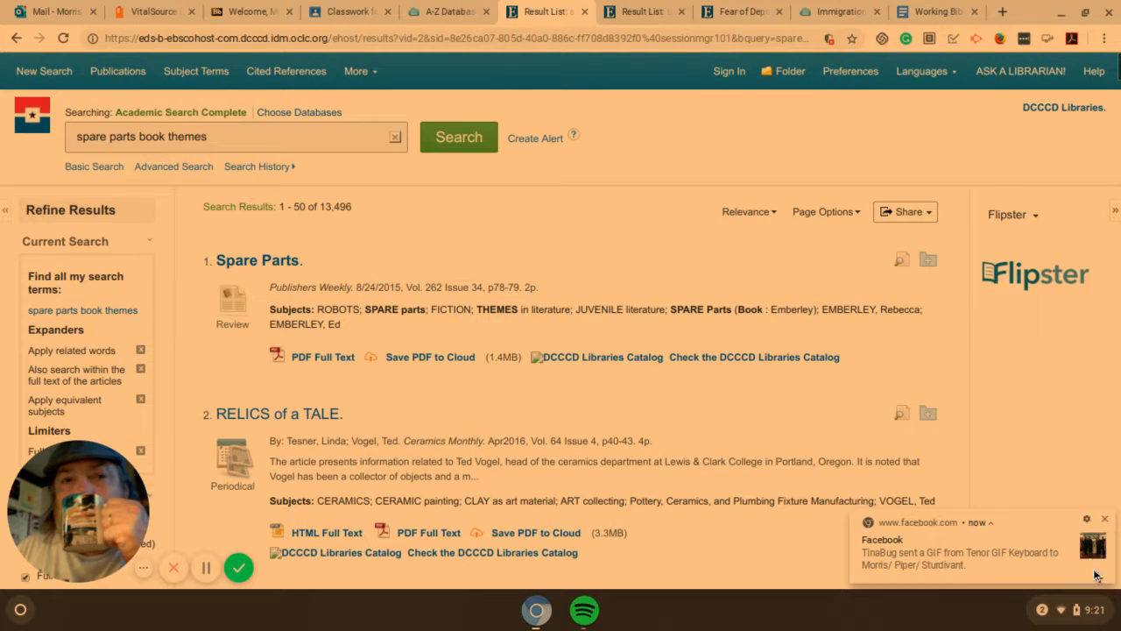
pyautogui.click(1104, 519)
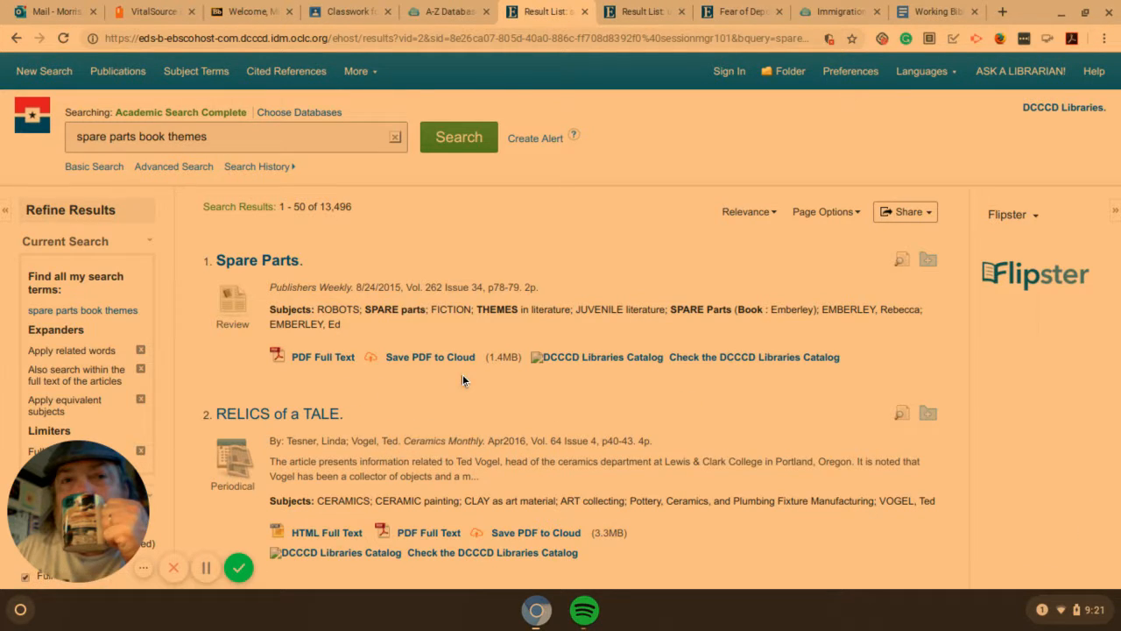
# Look through the existing results for "undocumented immigrants" AND "extracurricular activities", dismissing the notification that covers them.
pyautogui.click(646, 11)
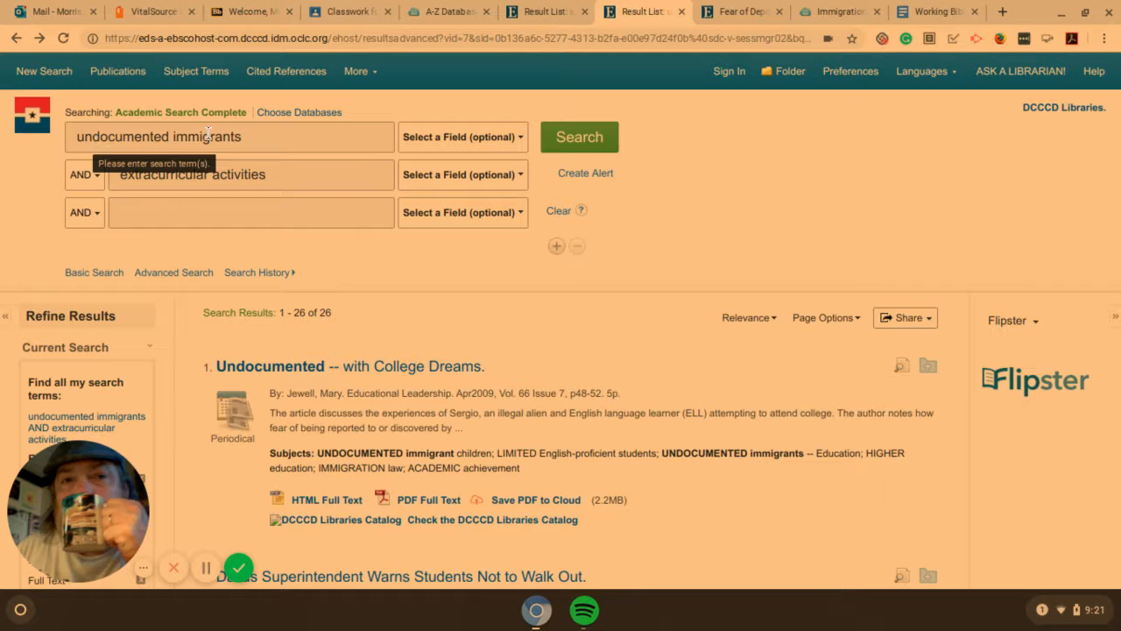
pyautogui.click(275, 178)
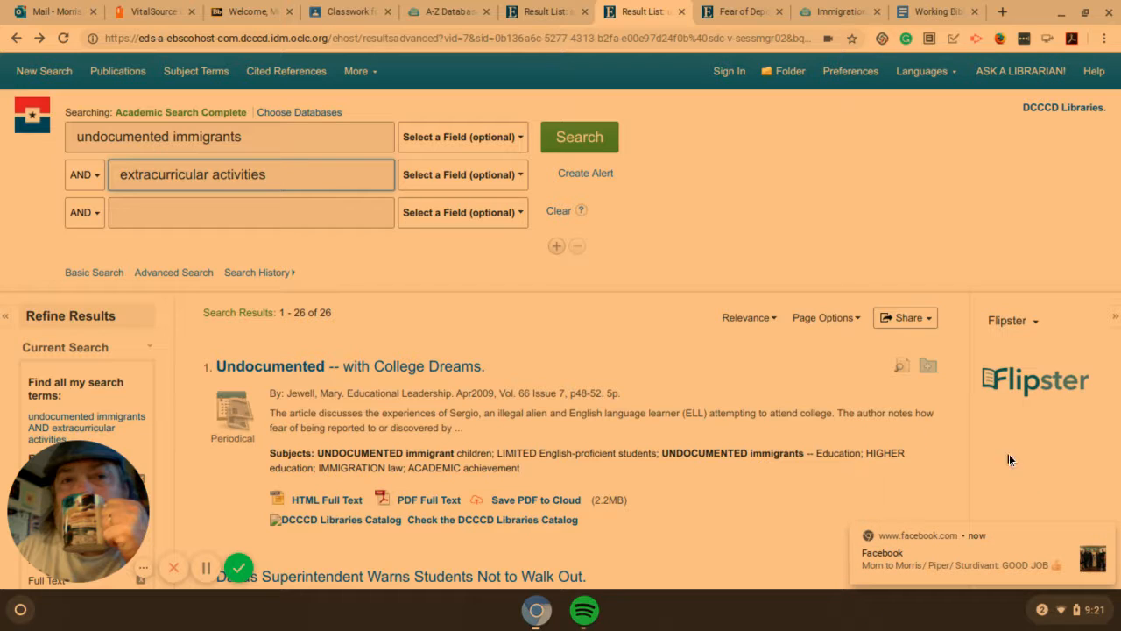
pyautogui.click(1105, 531)
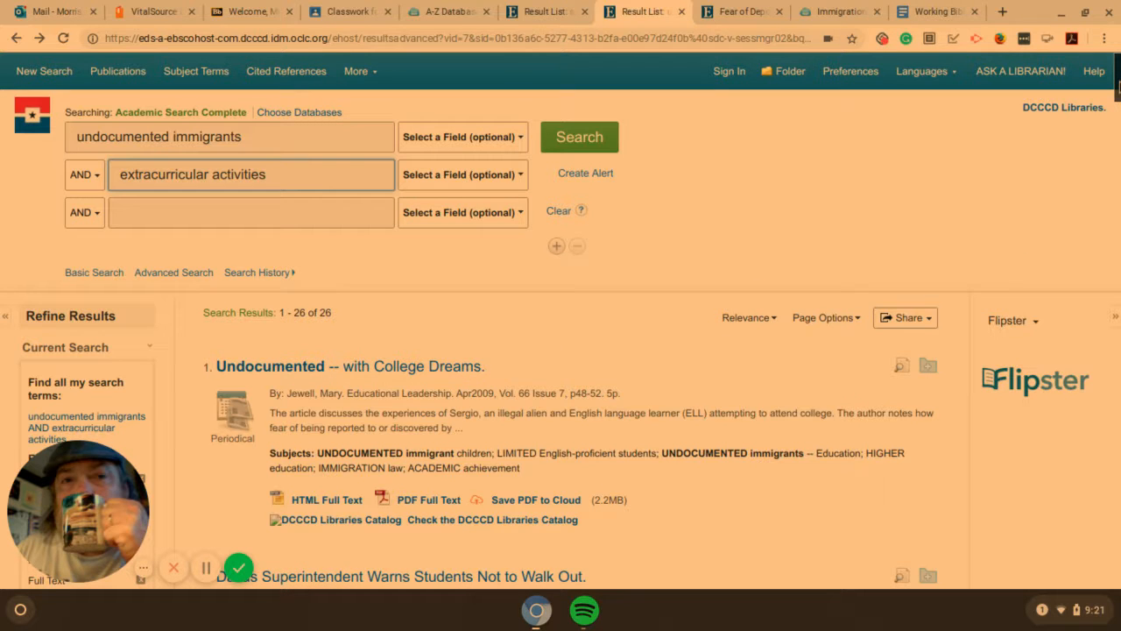
pyautogui.moveTo(1118, 88); pyautogui.dragTo(1119, 152)
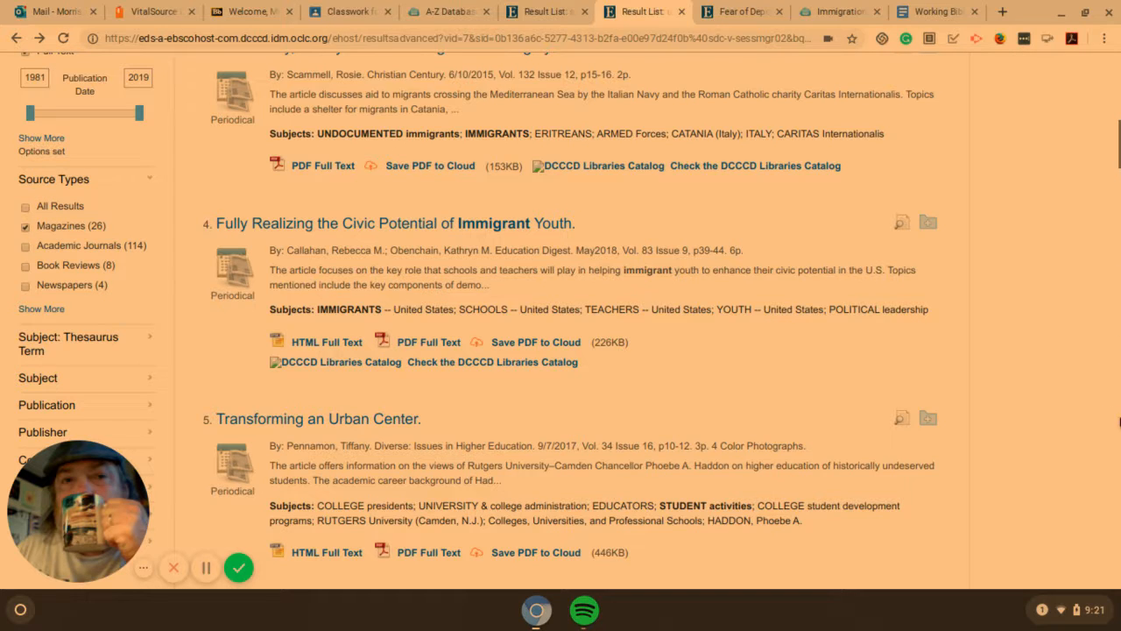
pyautogui.moveTo(1120, 167); pyautogui.dragTo(1119, 149)
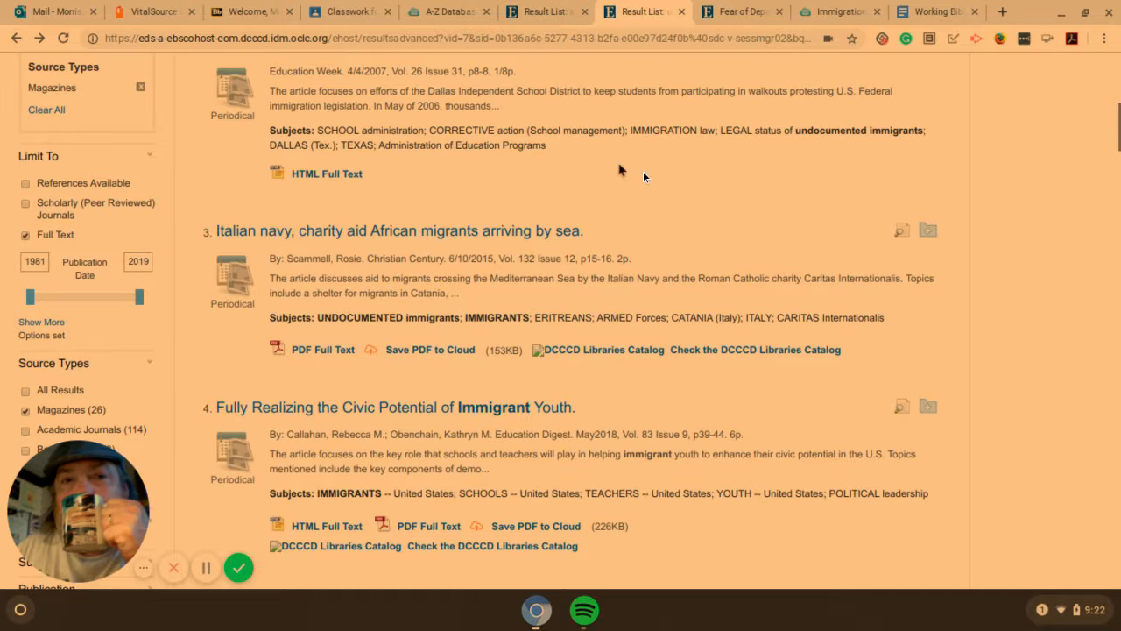
pyautogui.moveTo(1120, 137); pyautogui.dragTo(1119, 105)
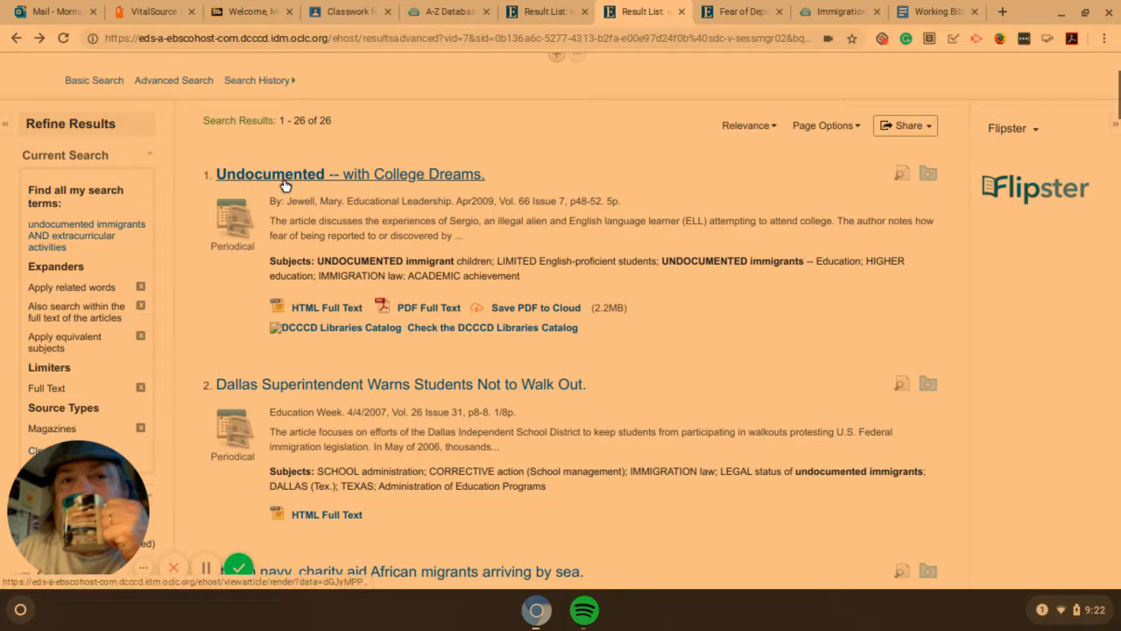
# Open the record of the article "Undocumented -- with College Dreams" and review its subject terms and abstract.
pyautogui.click(358, 177)
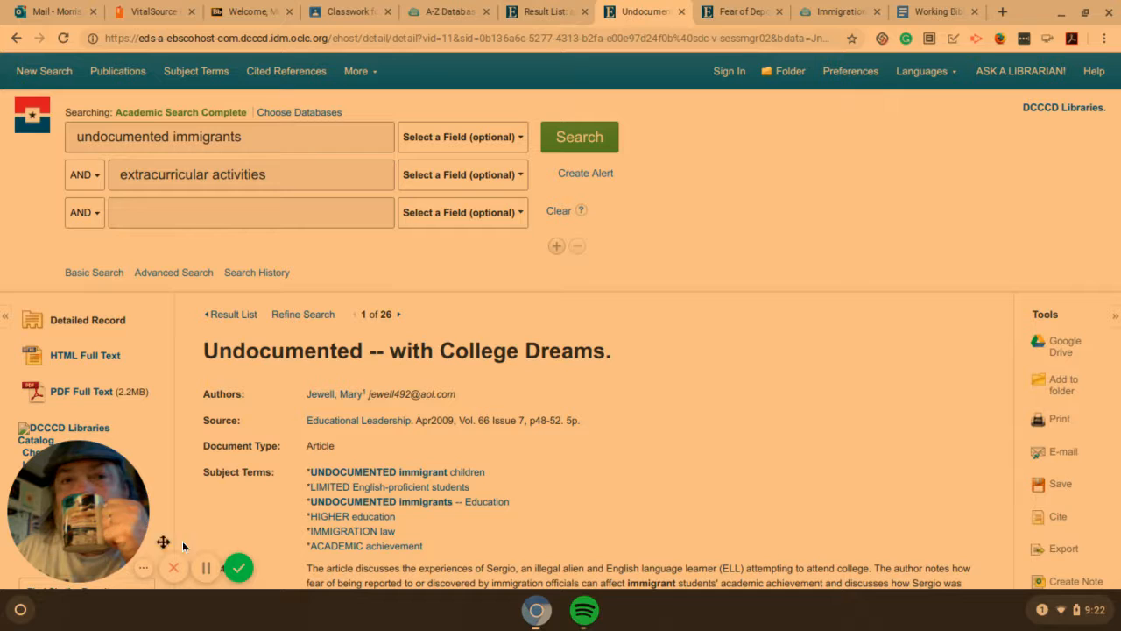
pyautogui.scroll(-3, 1117, 158)
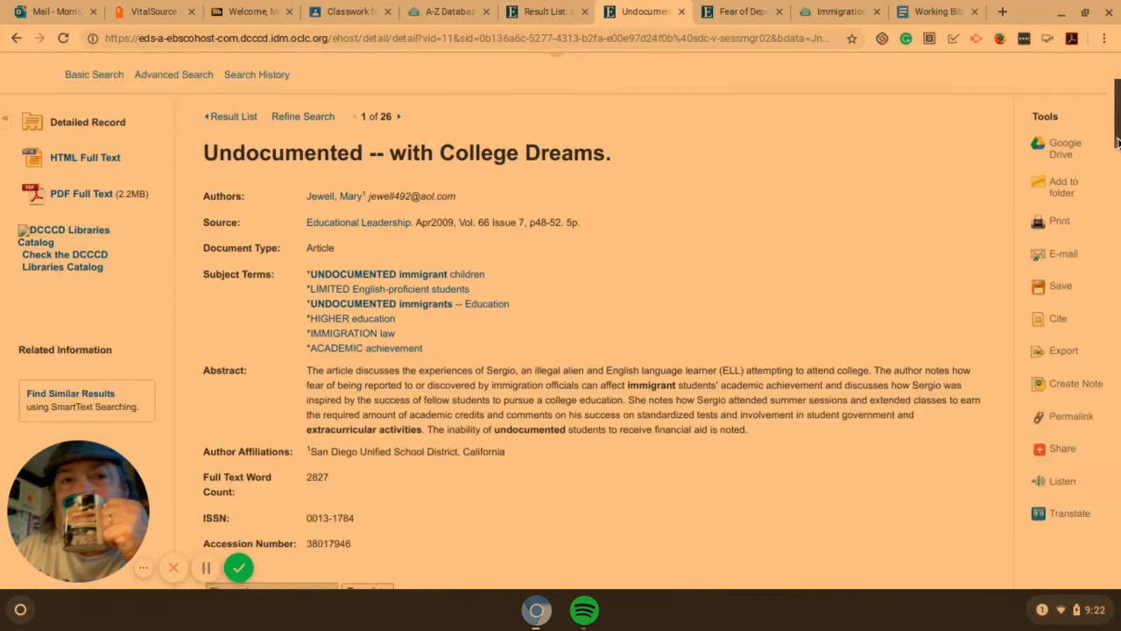
pyautogui.moveTo(1118, 156); pyautogui.dragTo(1118, 162)
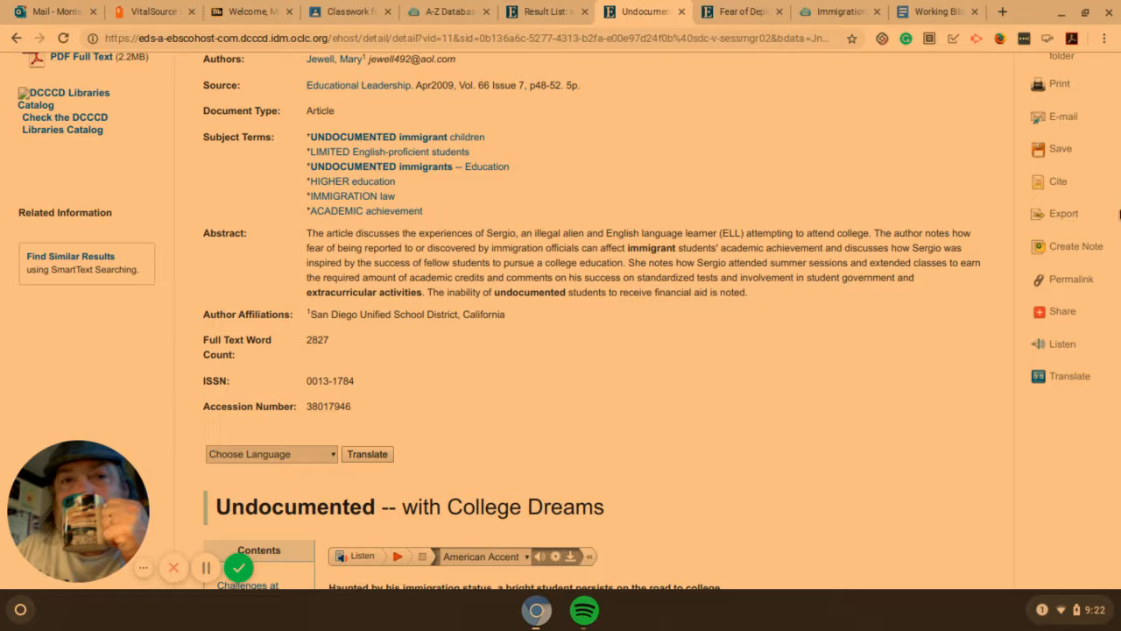
pyautogui.moveTo(1119, 140); pyautogui.dragTo(1119, 127)
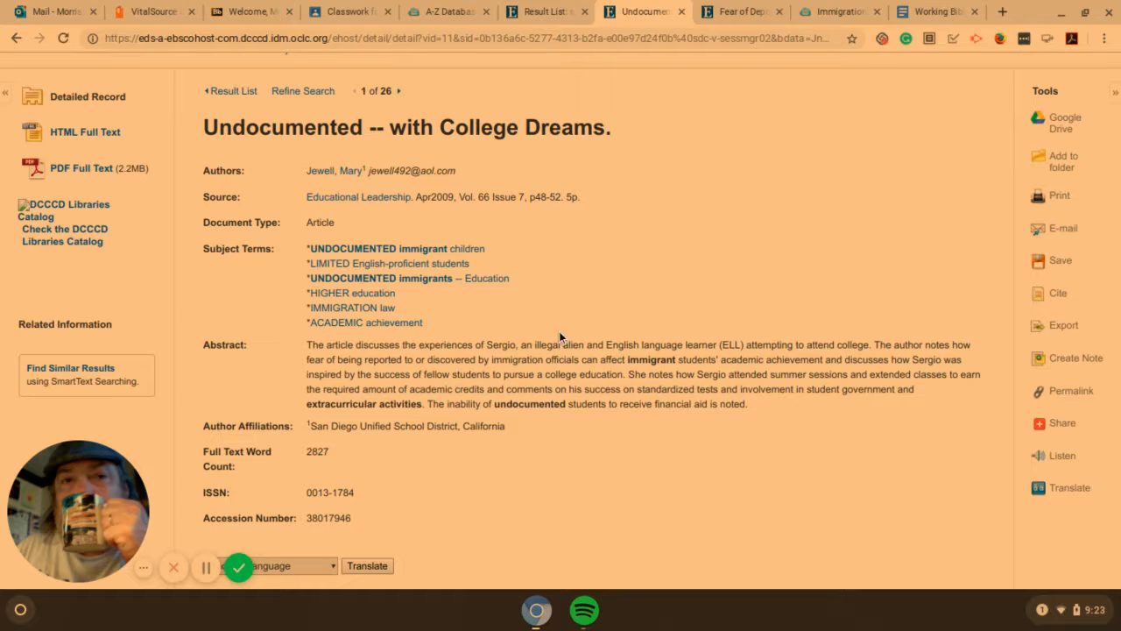
# Open the article's HTML full text, view the "Challenges at School" section and return to the beginning of the article.
pyautogui.click(74, 133)
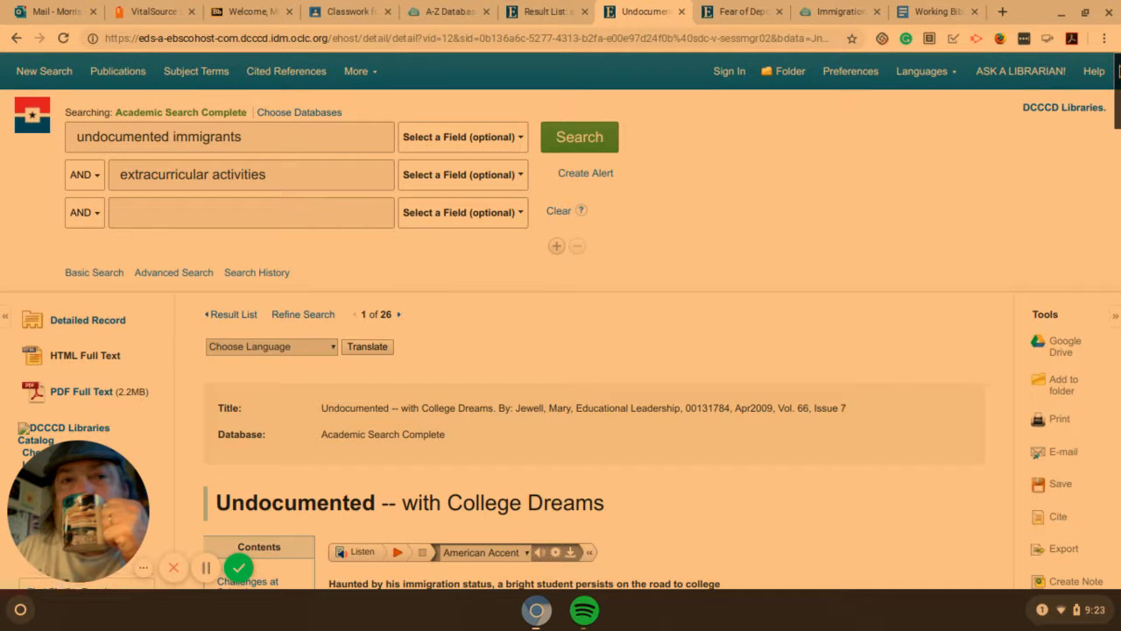
pyautogui.moveTo(1119, 70); pyautogui.dragTo(1118, 136)
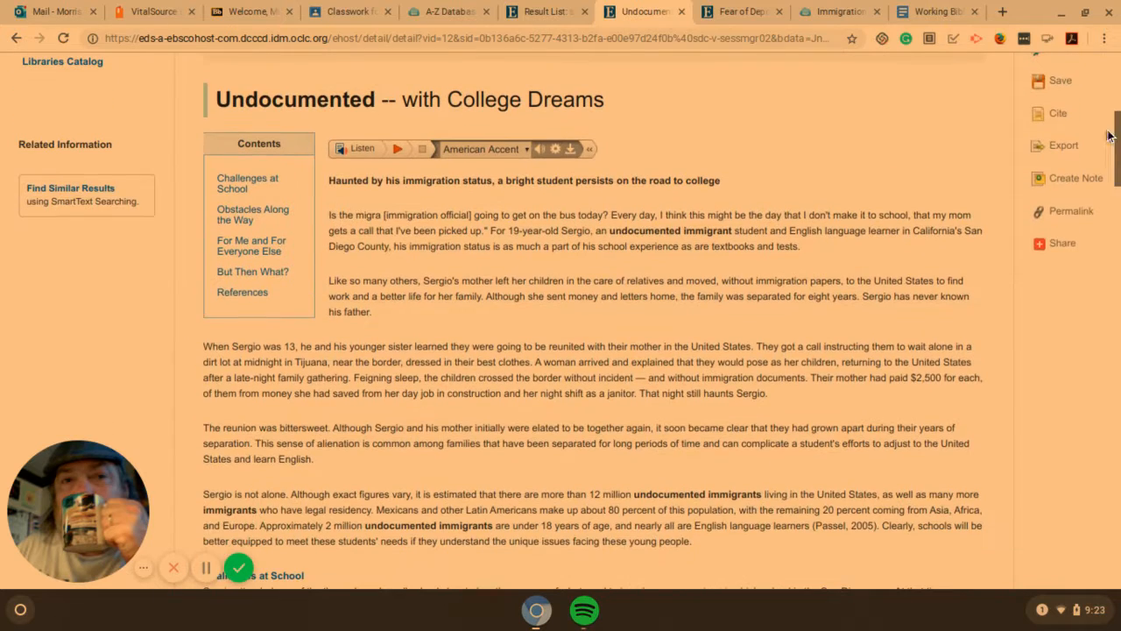
pyautogui.click(231, 188)
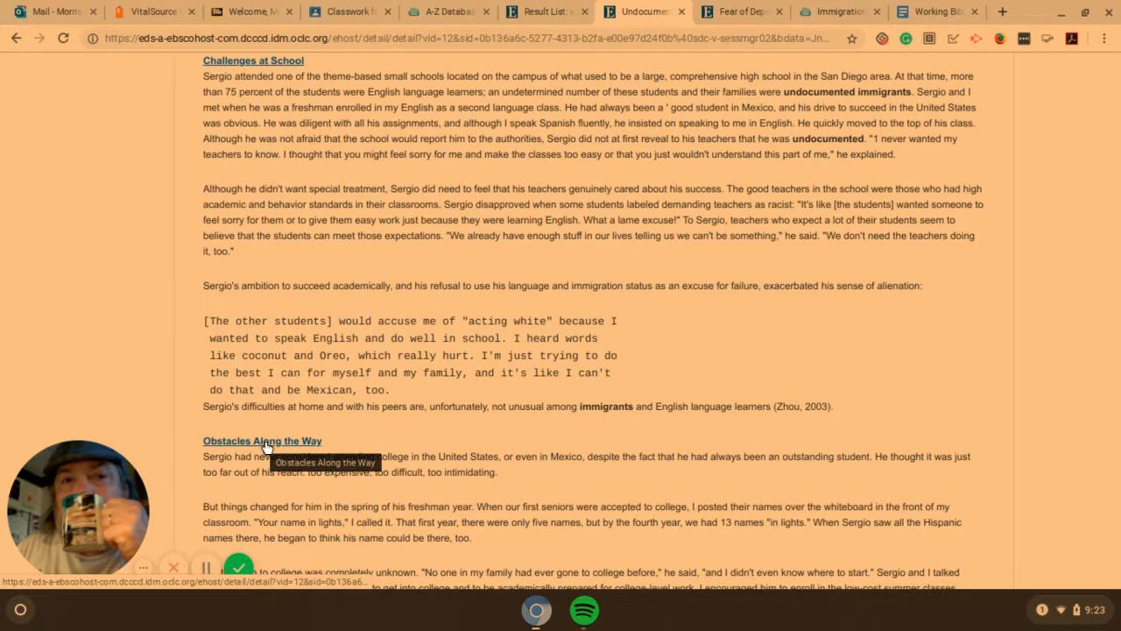
pyautogui.moveTo(1119, 246); pyautogui.dragTo(1120, 148)
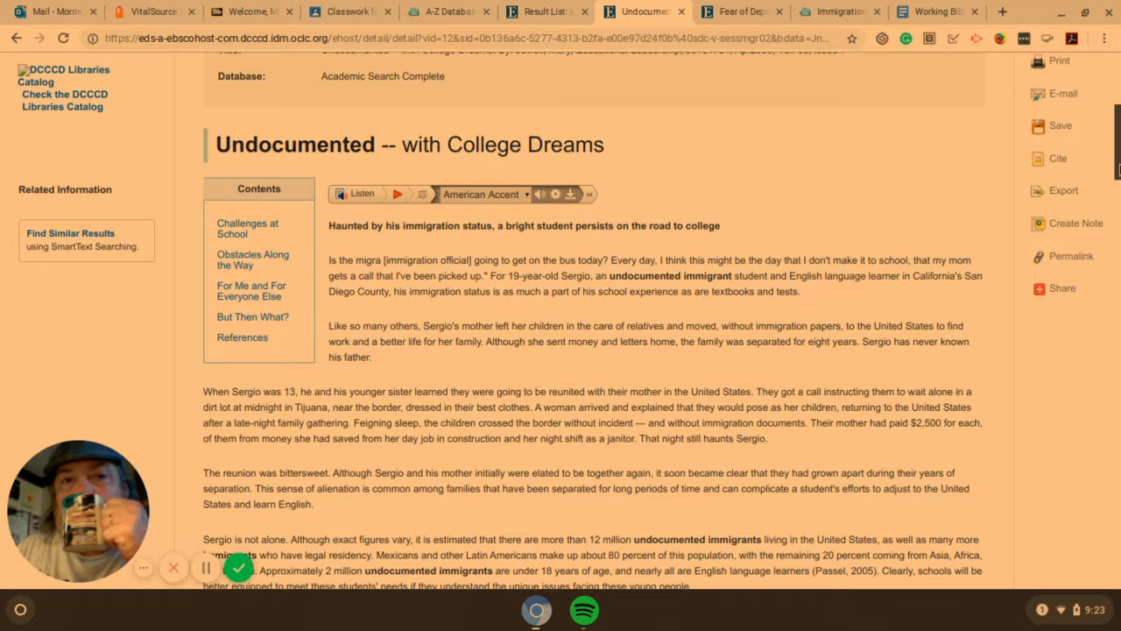
pyautogui.moveTo(1118, 169); pyautogui.dragTo(1118, 156)
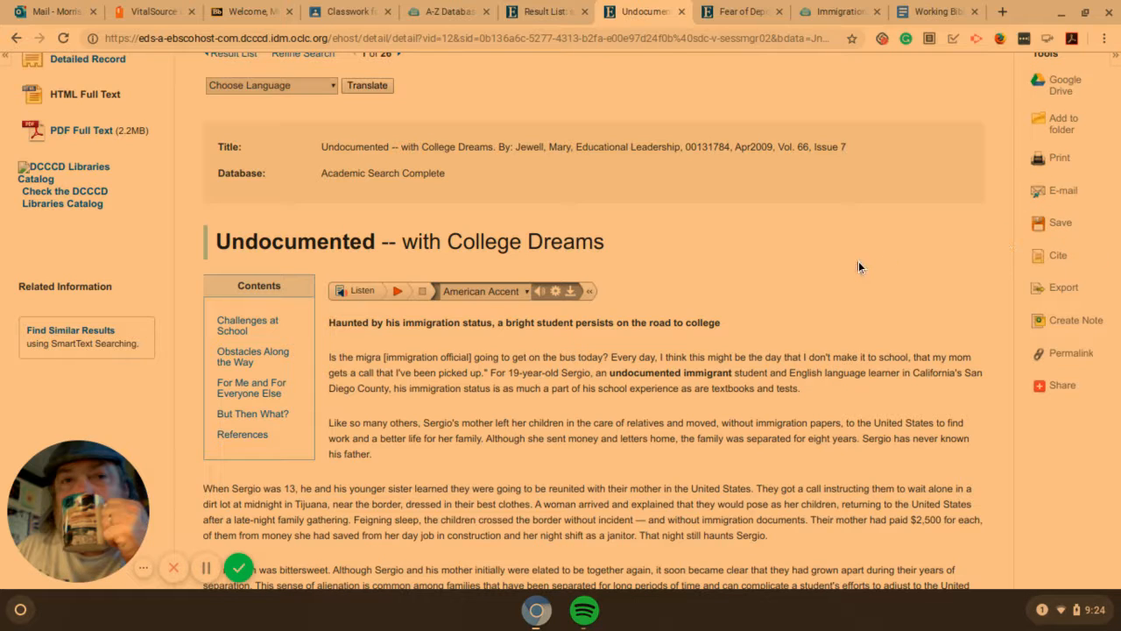
# Open the citation formats for "Undocumented -- with College Dreams" and look through the listed styles to the MLA entry.
pyautogui.click(1054, 261)
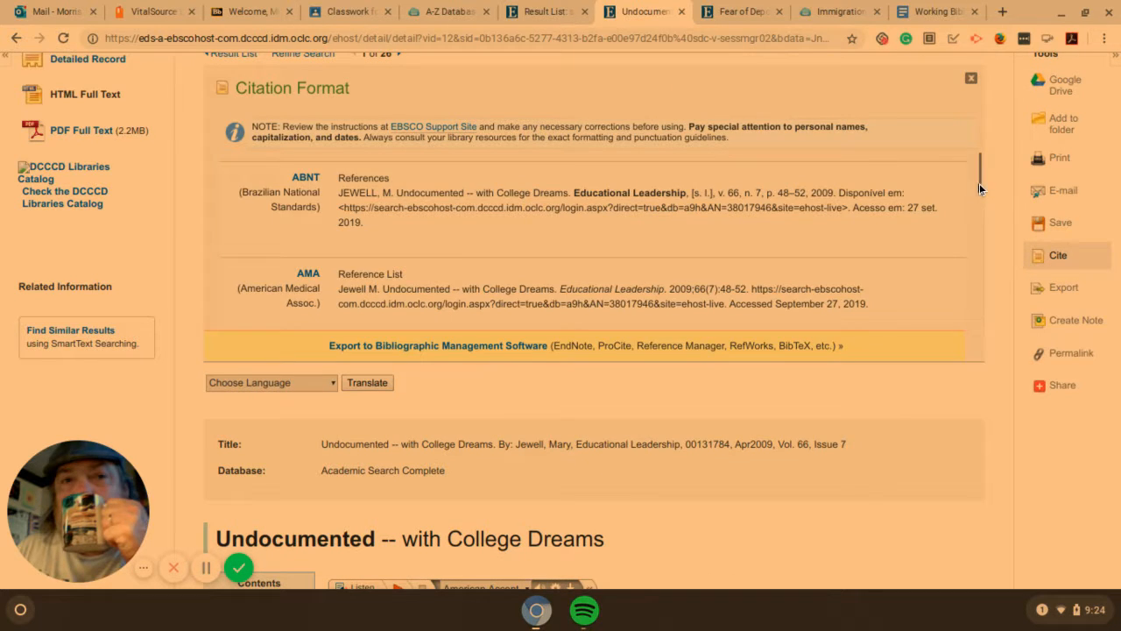
pyautogui.moveTo(979, 183); pyautogui.dragTo(969, 193)
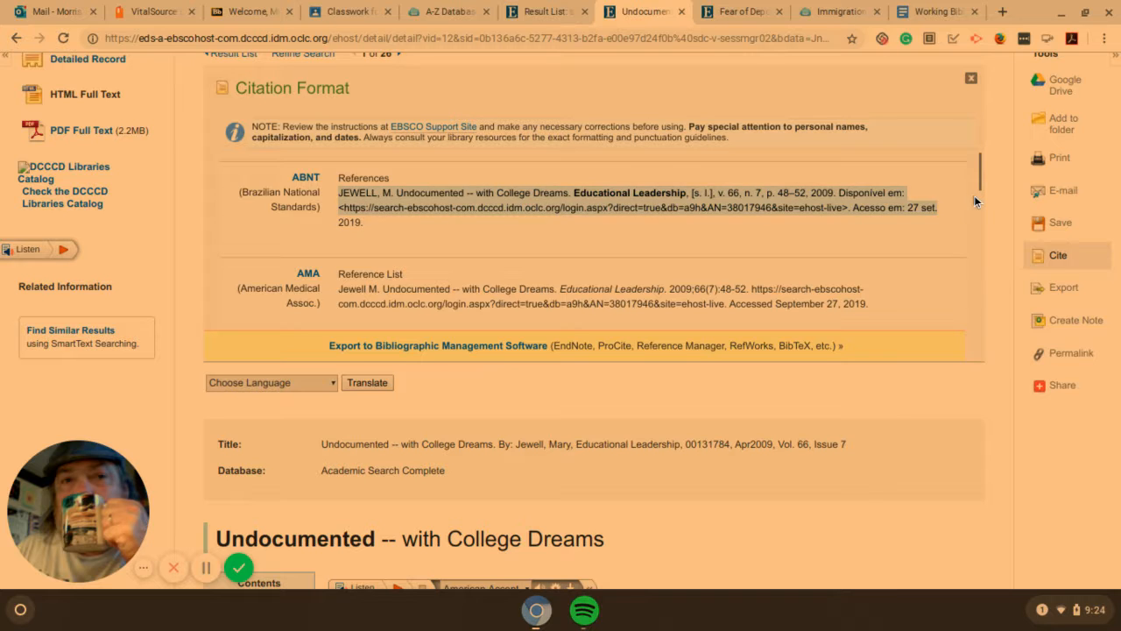
pyautogui.click(974, 198)
pyautogui.scroll(1, 938, 254)
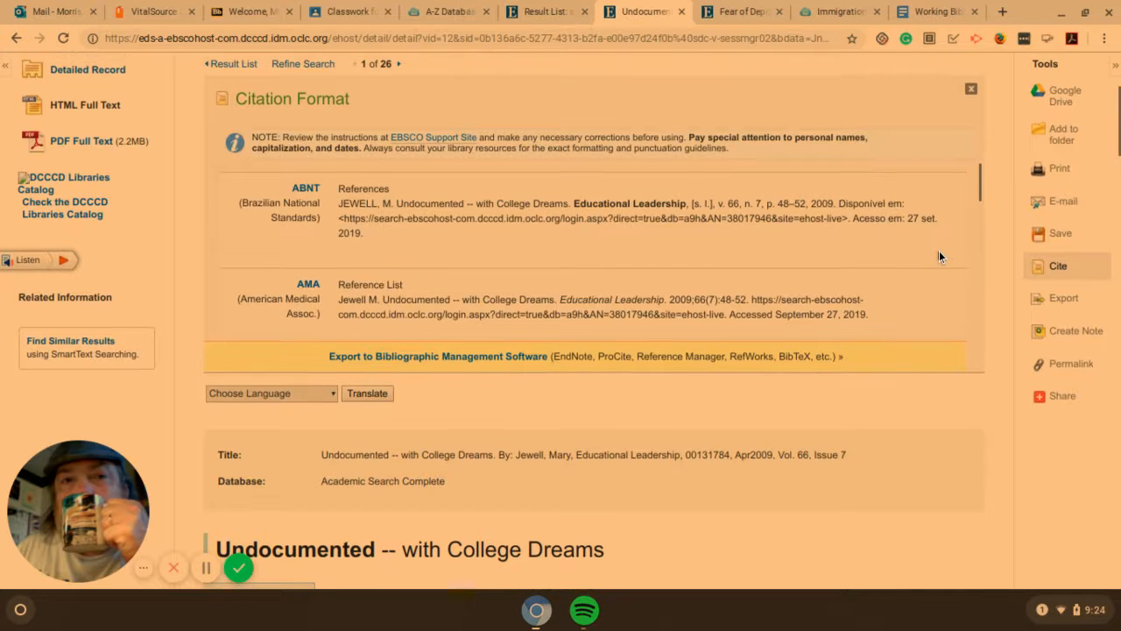
pyautogui.scroll(-3, 958, 256)
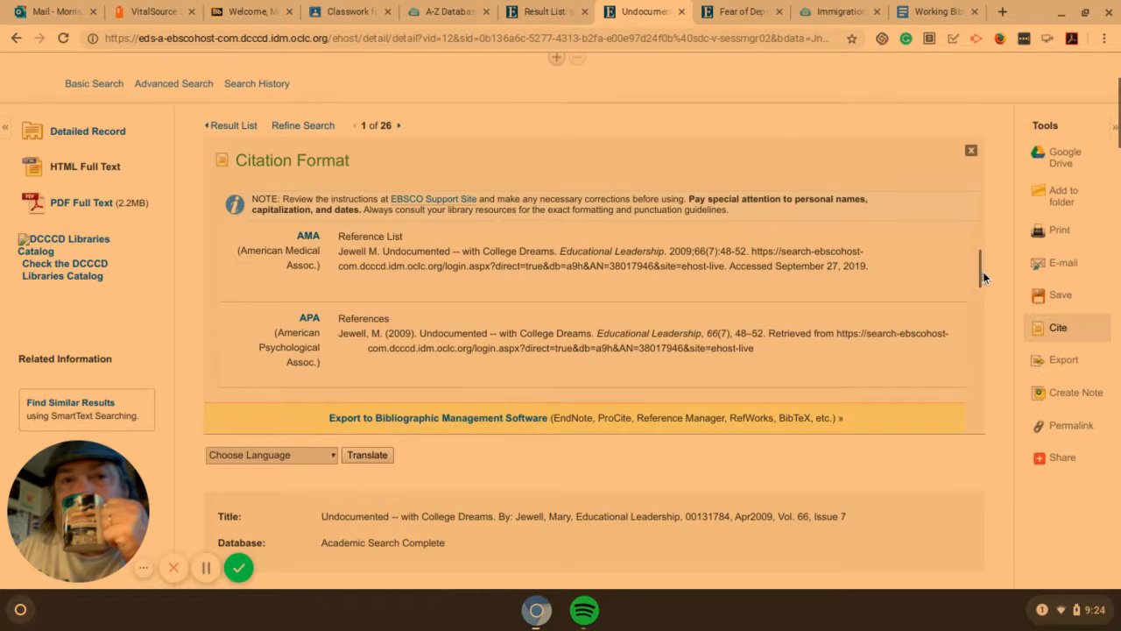
pyautogui.moveTo(983, 277); pyautogui.dragTo(980, 321)
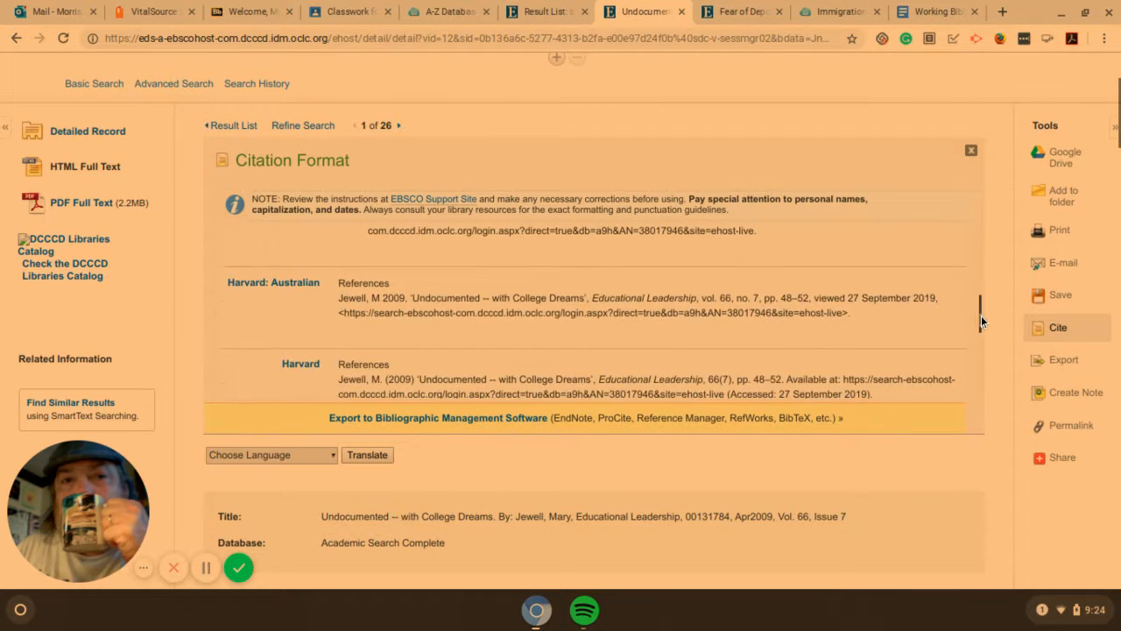
pyautogui.scroll(5, 979, 333)
pyautogui.scroll(-1, 977, 346)
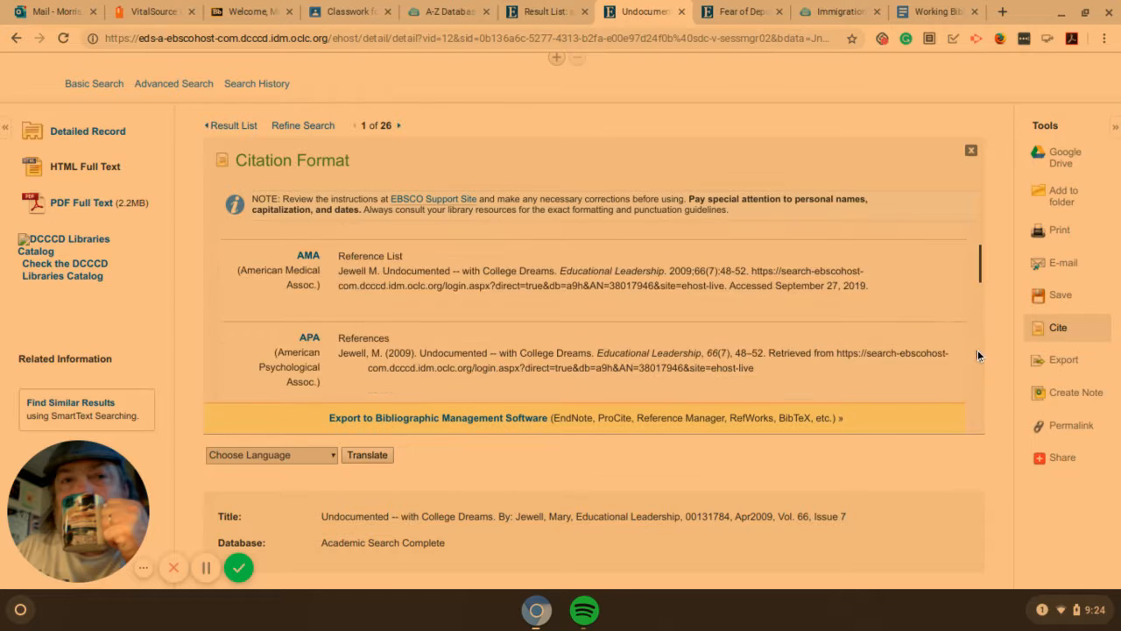
pyautogui.scroll(-5, 978, 350)
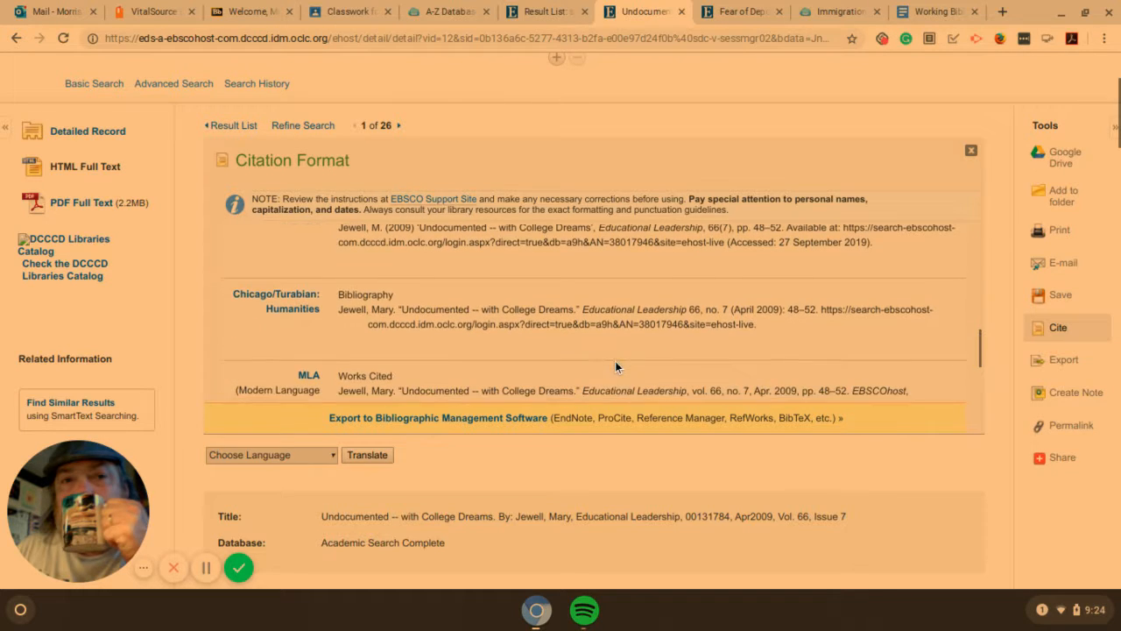
pyautogui.scroll(2, 630, 346)
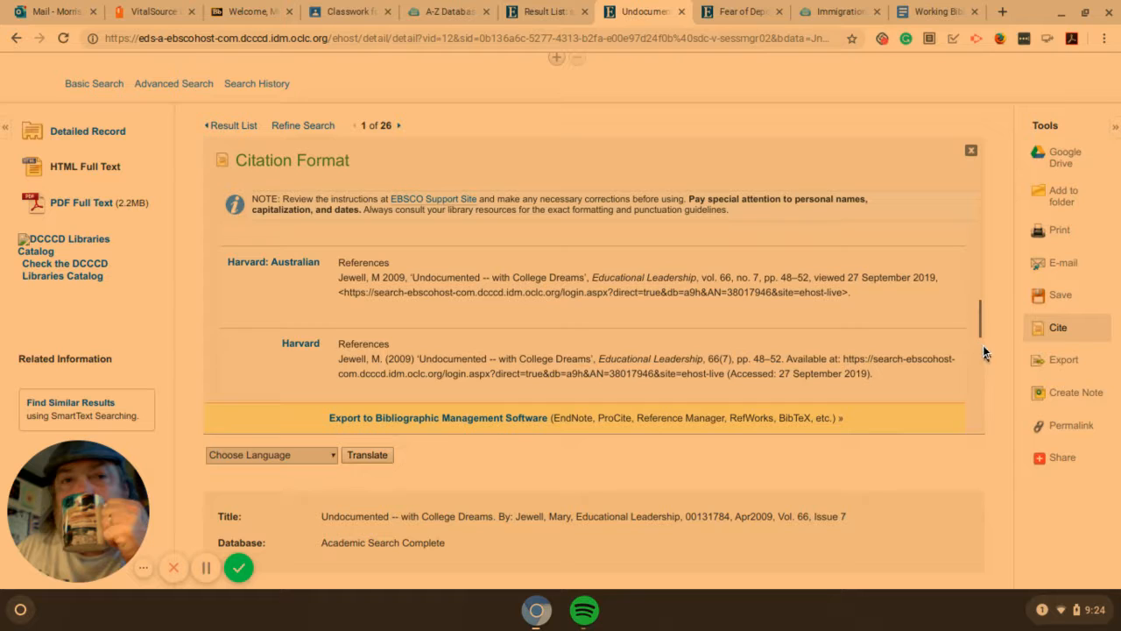
pyautogui.moveTo(981, 341); pyautogui.dragTo(986, 339)
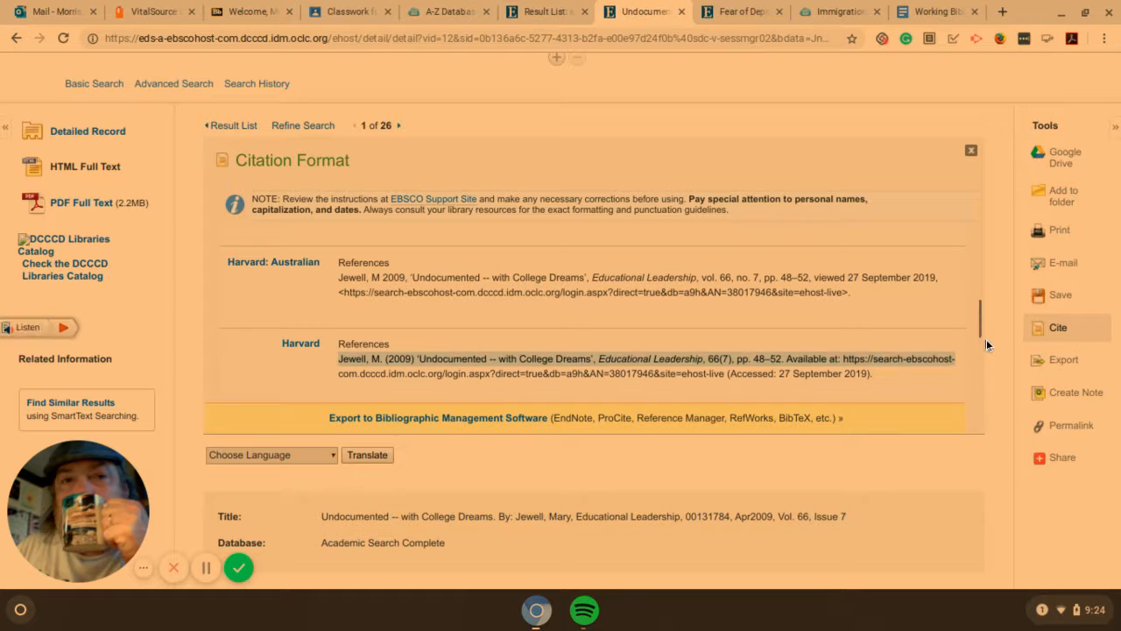
pyautogui.click(972, 357)
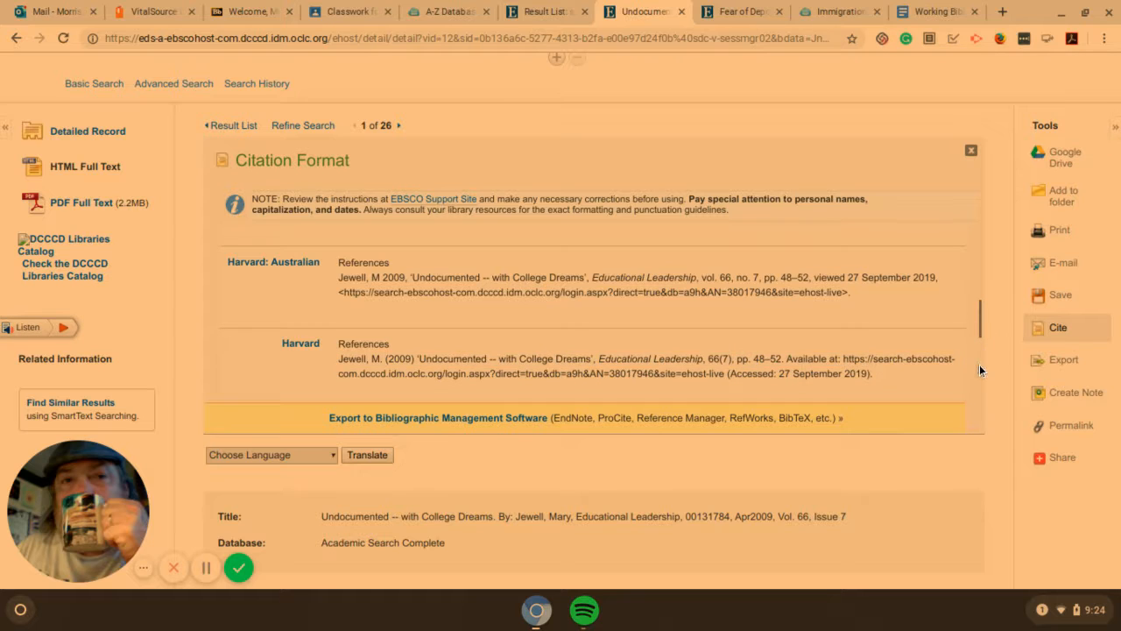
pyautogui.scroll(-2, 979, 370)
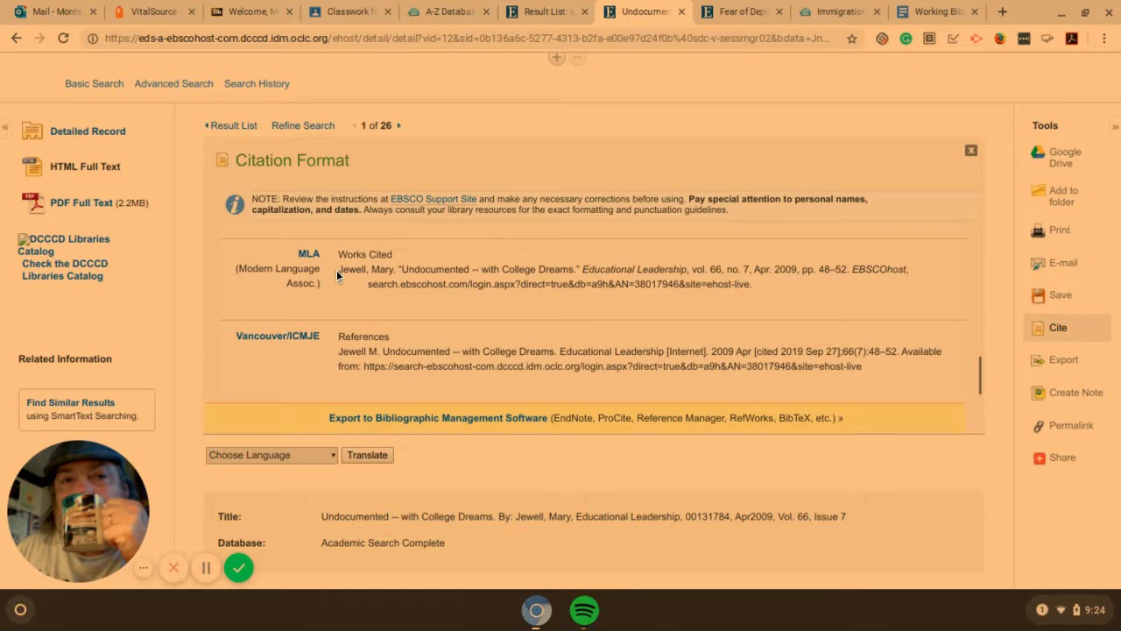
# Copy the full MLA citation and paste it under the heading of the "Working Bibliography (Spare Parts Demonstration)" document in Google Docs.
pyautogui.moveTo(343, 271); pyautogui.dragTo(410, 283)
pyautogui.click(378, 283)
pyautogui.moveTo(340, 270); pyautogui.dragTo(818, 307)
pyautogui.hotkey('ctrl', 'c')
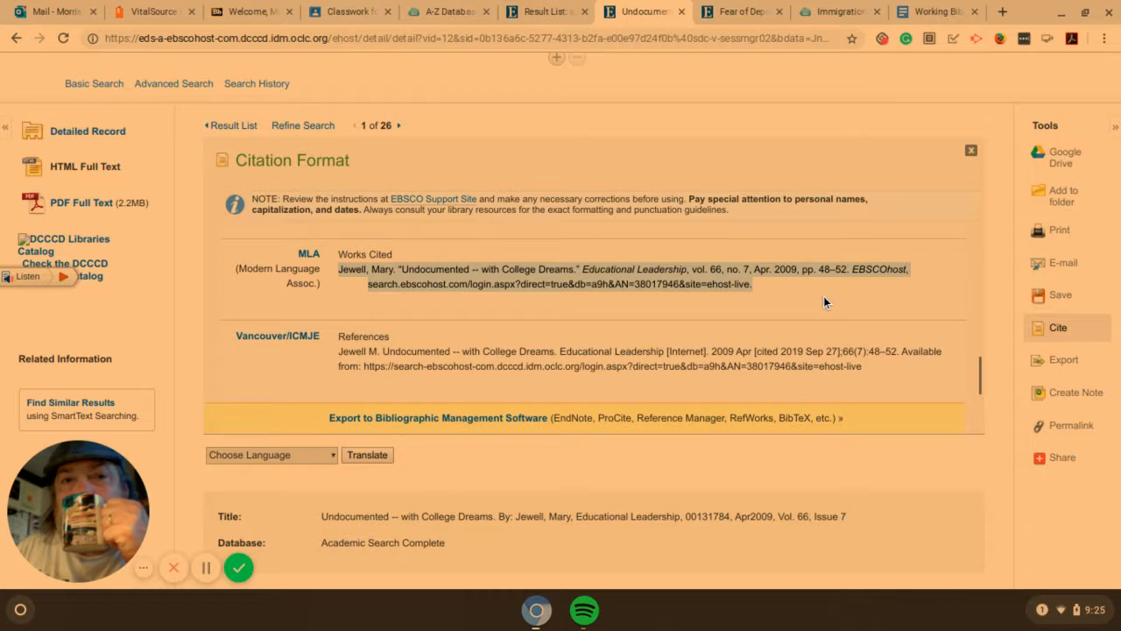
pyautogui.click(924, 10)
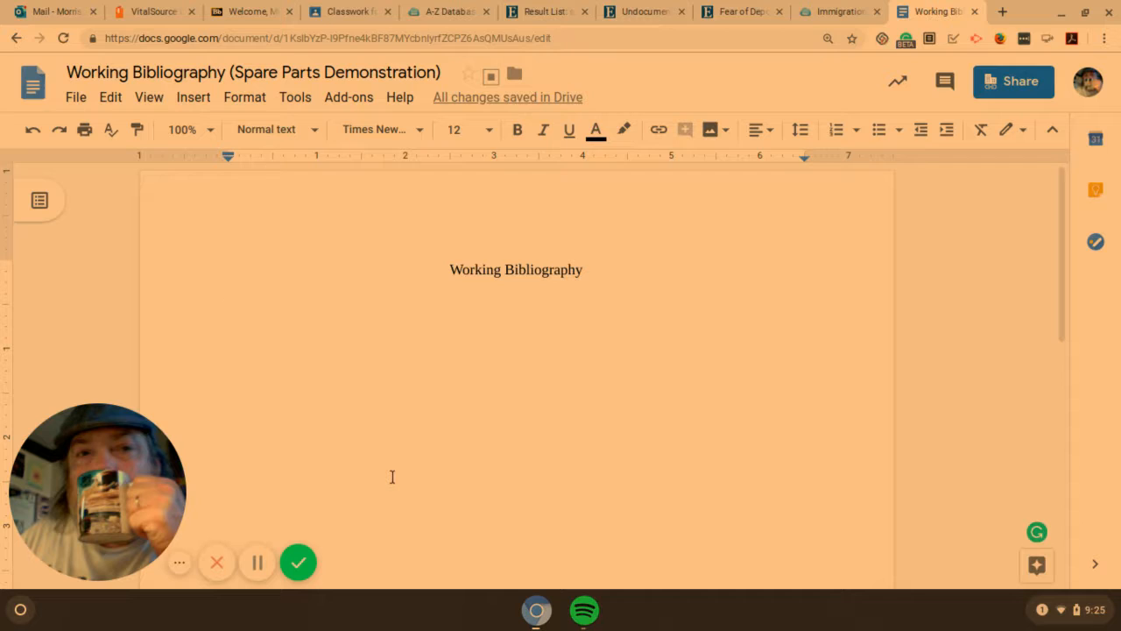
pyautogui.hotkey('ctrl', 'v')
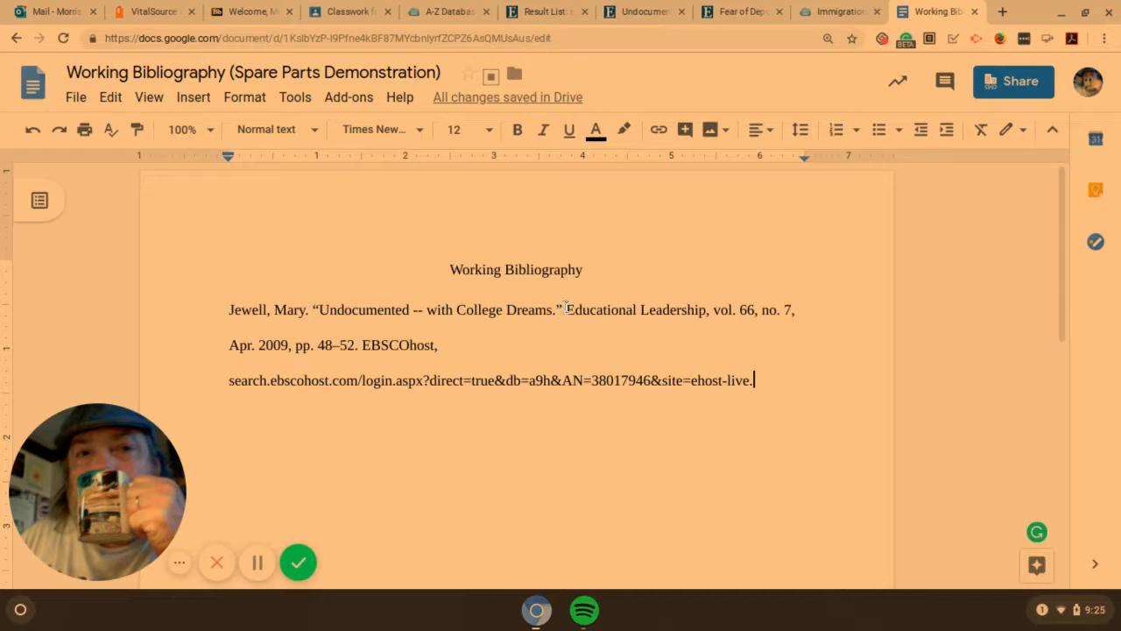
# Italicize the journal title "Educational Leadership" and the database name "EBSCOhost" in the pasted citation.
pyautogui.moveTo(567, 308); pyautogui.dragTo(704, 303)
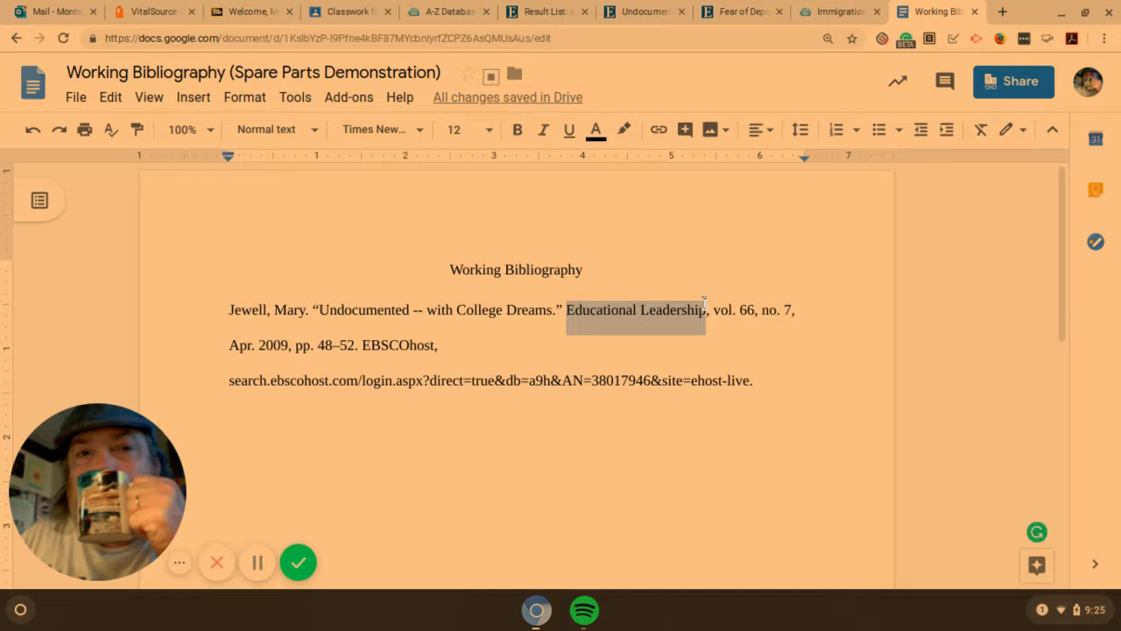
pyautogui.hotkey('ctrl', 'i')
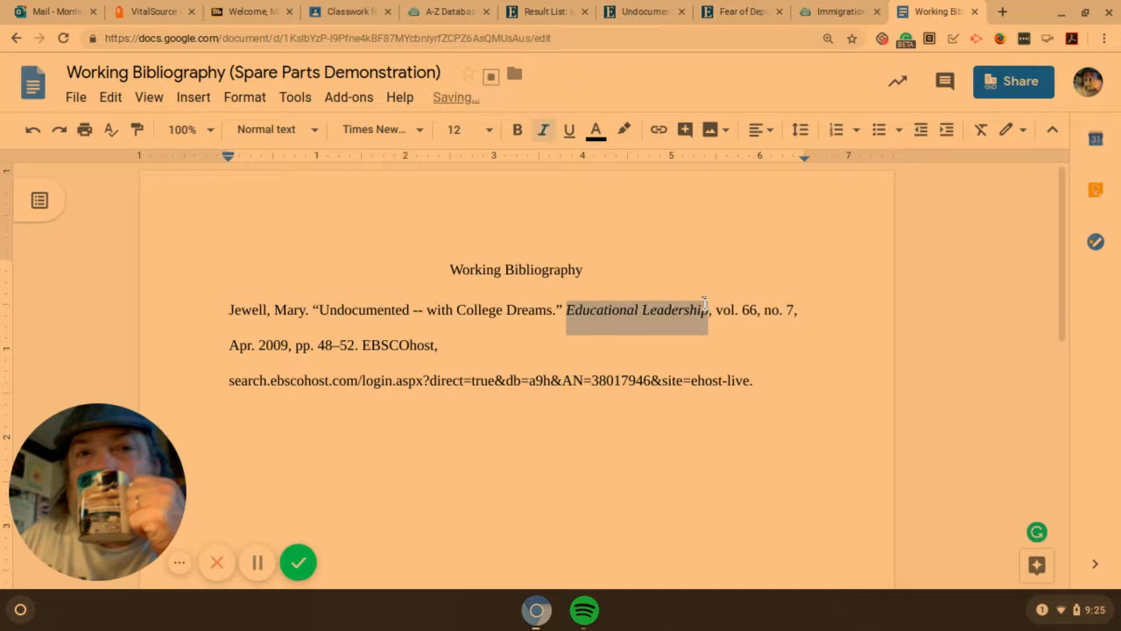
pyautogui.doubleClick(402, 347)
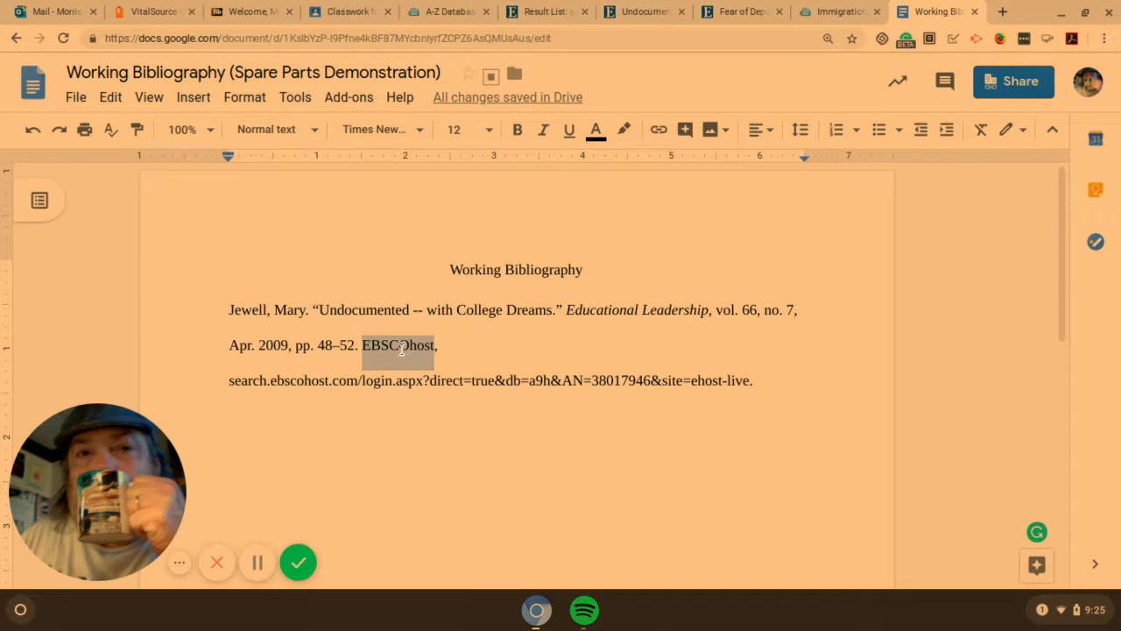
pyautogui.hotkey('ctrl', 'i')
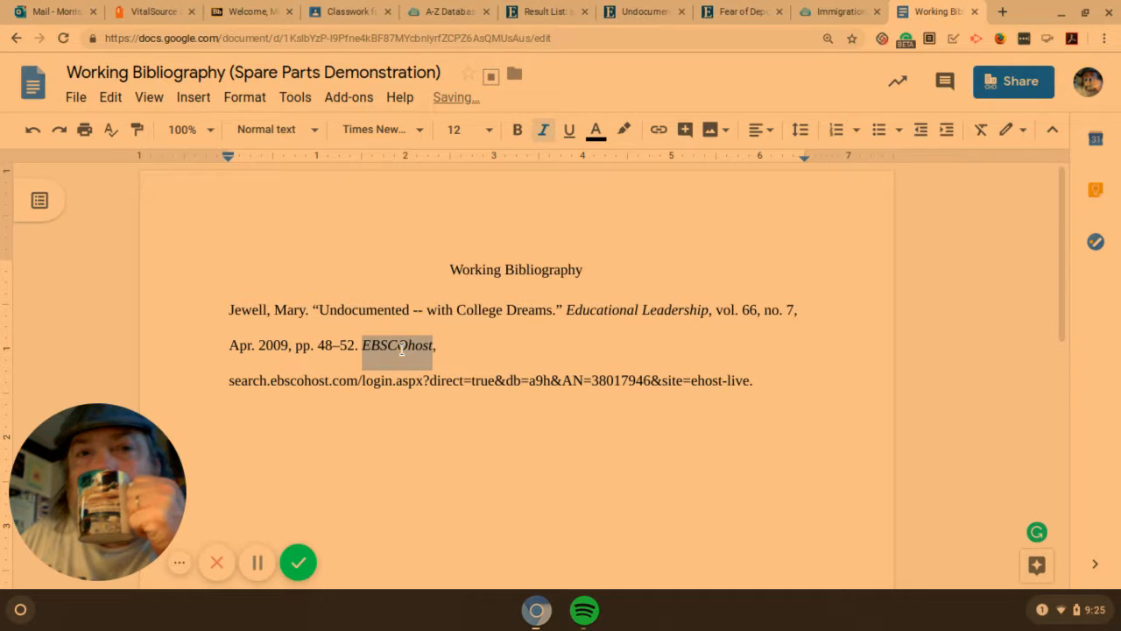
# Add the access date "Accessed 27 Sept. 2019." at the end of the citation.
pyautogui.click(811, 380)
pyautogui.write('A')
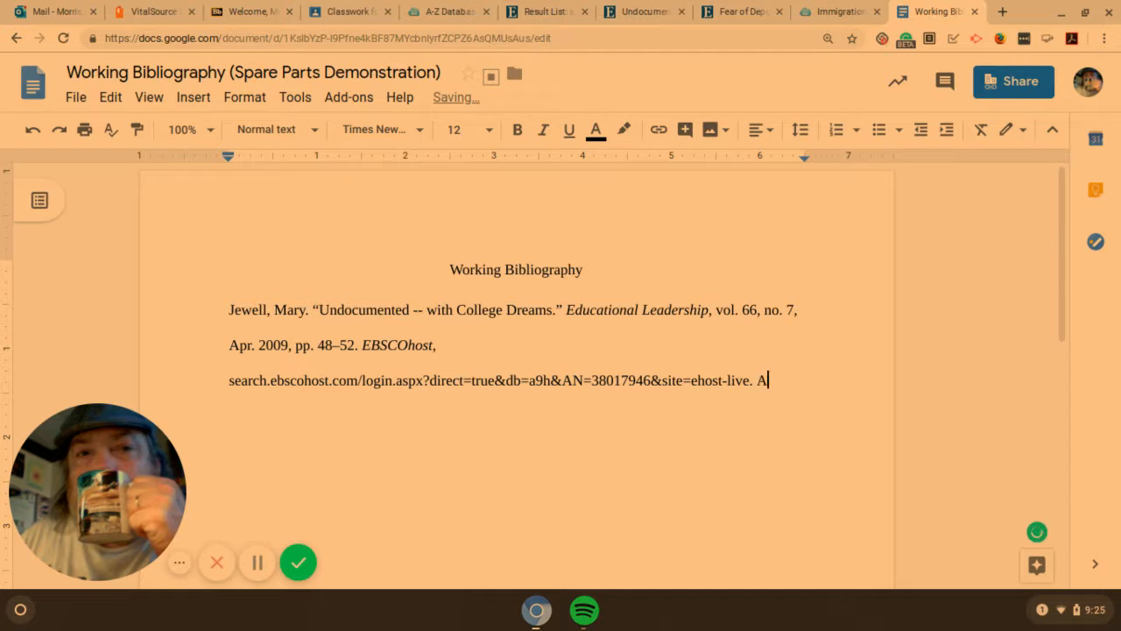
pyautogui.write('ccessed')
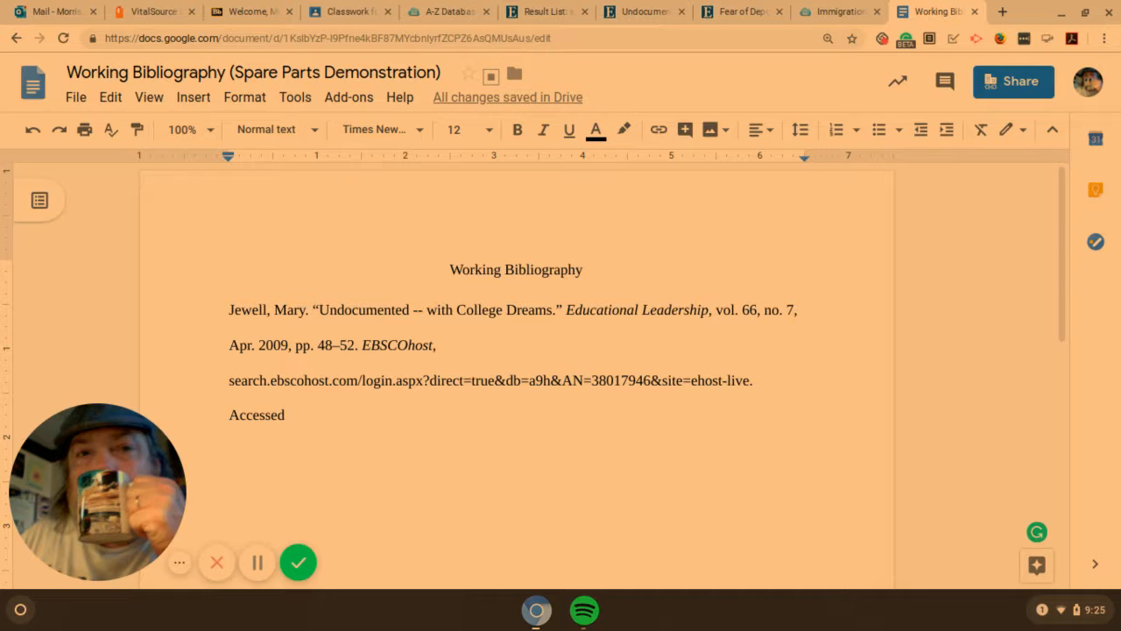
pyautogui.write(' 27')
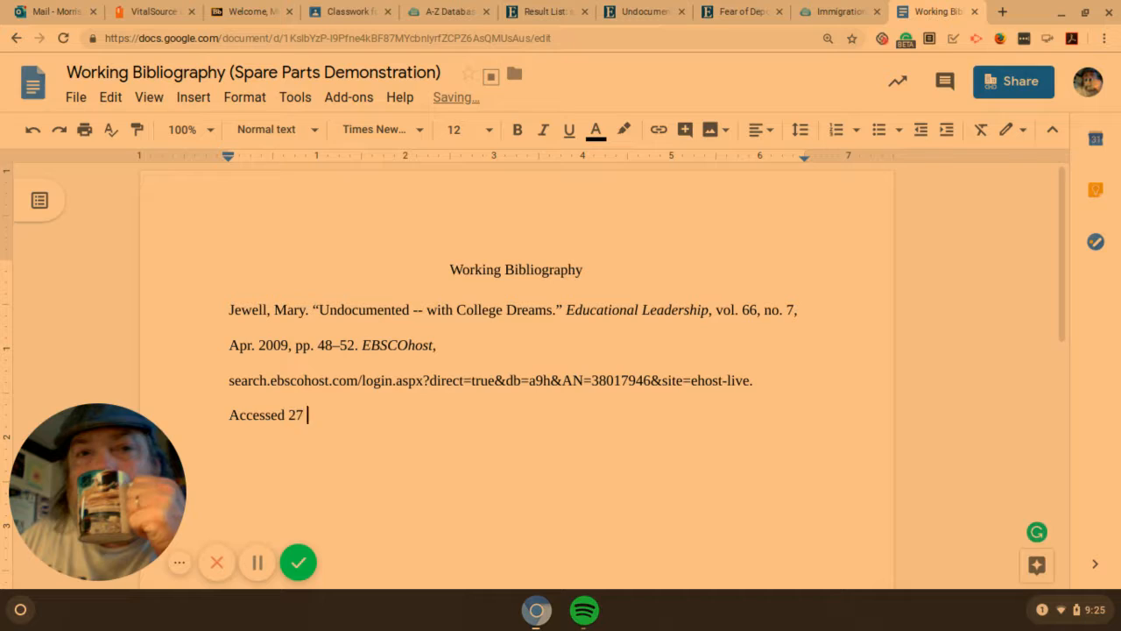
pyautogui.write(' Sept. 2019')
# Apply a hanging indent of 0.5 inches to the whole citation through the indentation options.
pyautogui.hotkey('shift', 'Up')
pyautogui.hotkey('shift', 'Up')
pyautogui.hotkey('shift', 'Up')
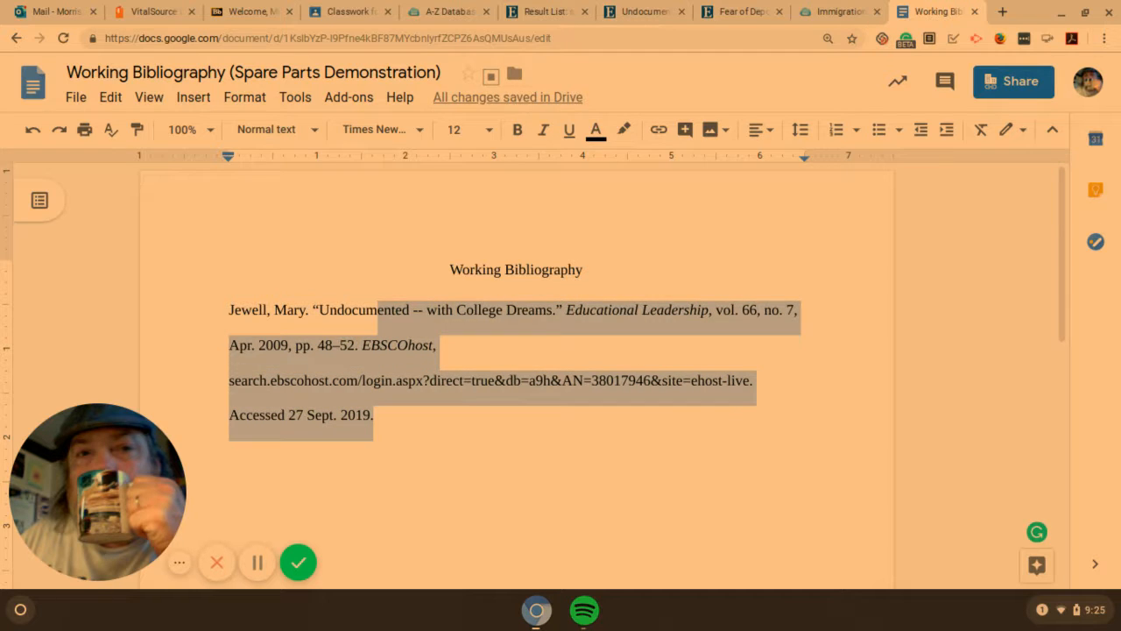
pyautogui.hotkey('shift', 'Home')
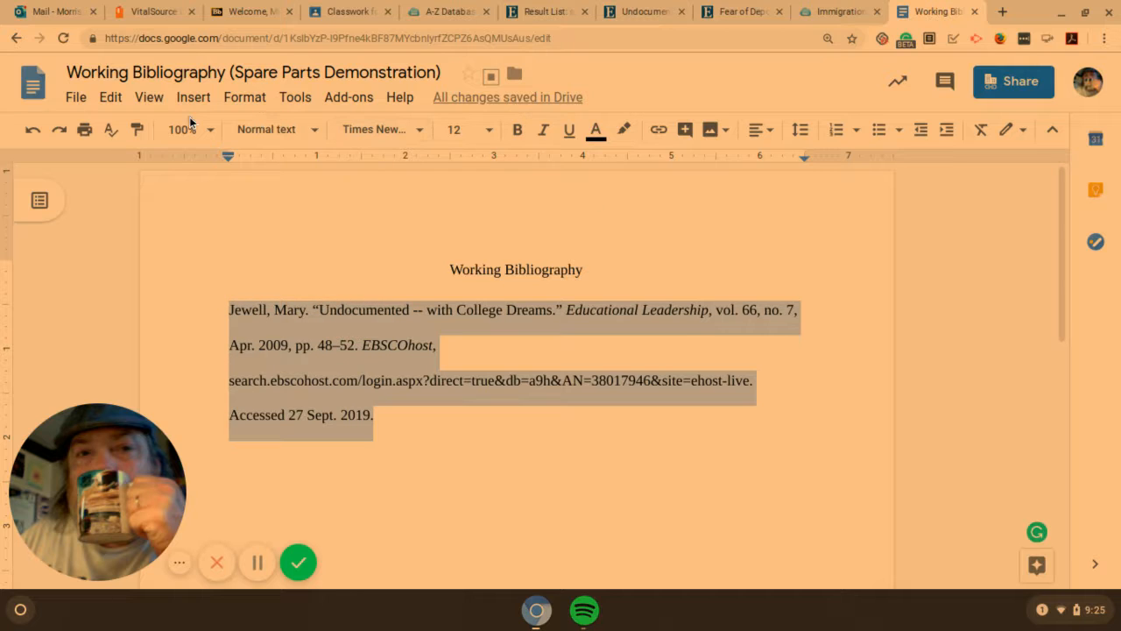
pyautogui.click(262, 102)
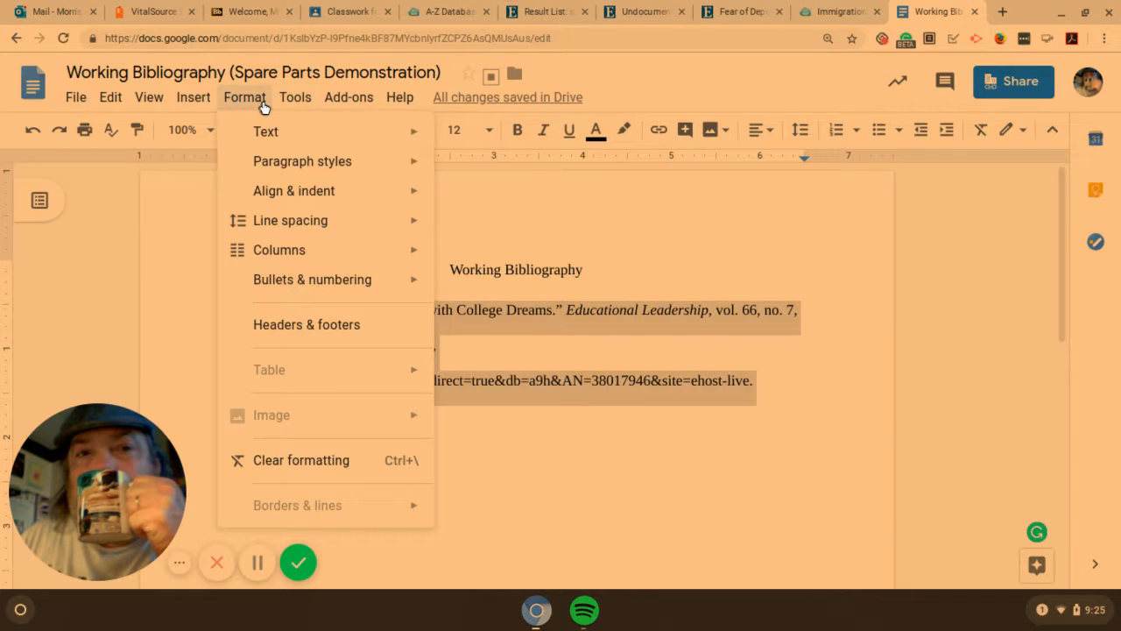
pyautogui.moveTo(276, 287)
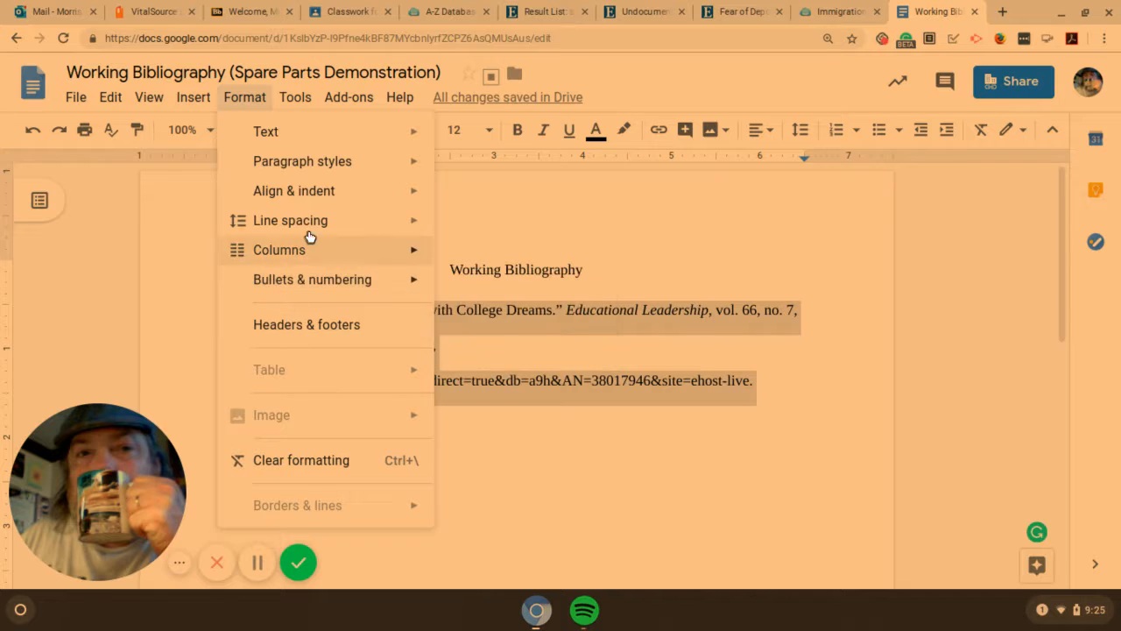
pyautogui.moveTo(311, 233)
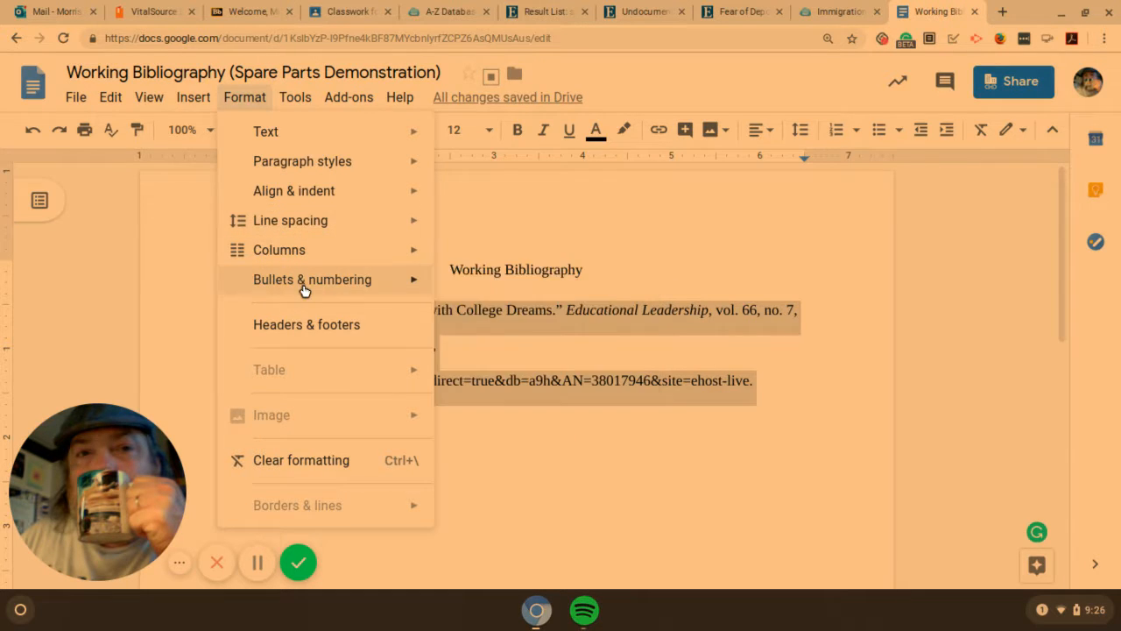
pyautogui.moveTo(331, 162)
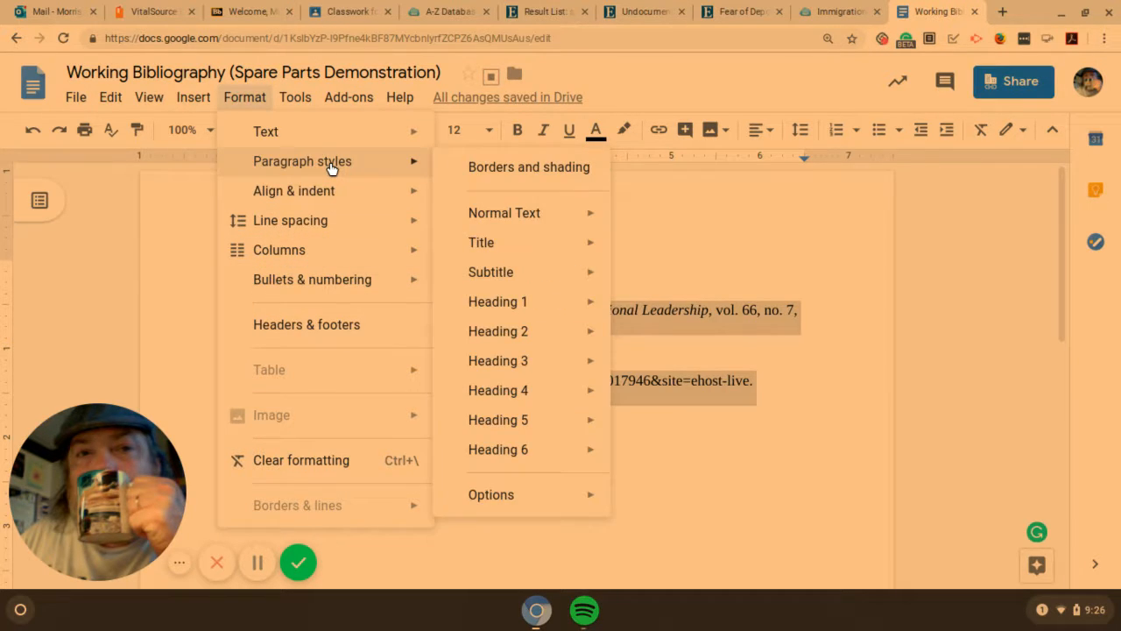
pyautogui.moveTo(325, 191)
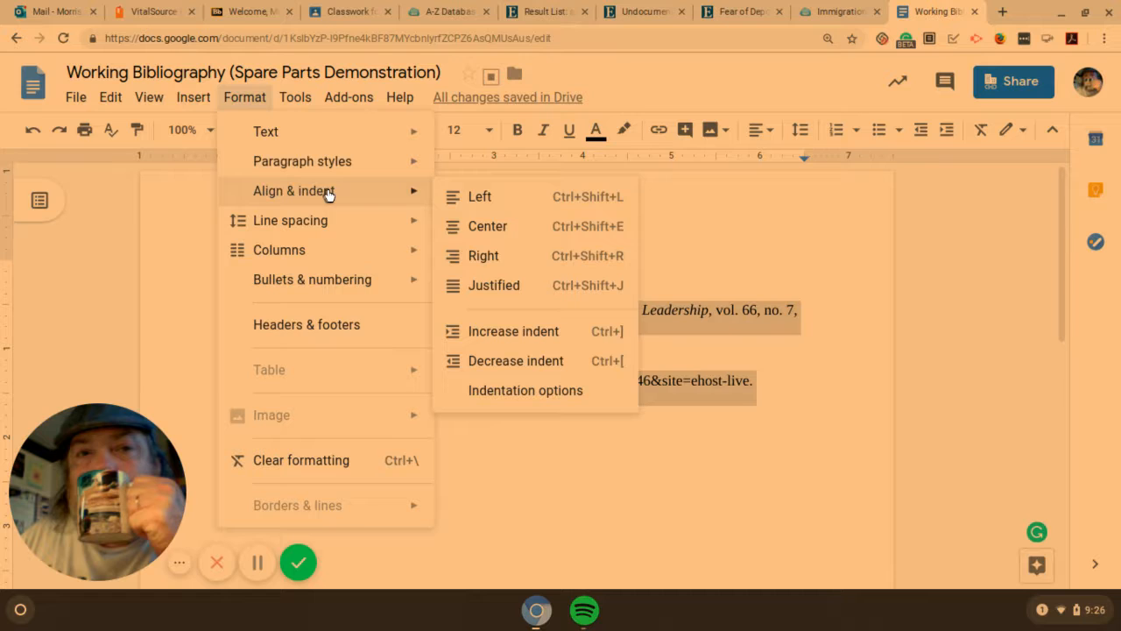
pyautogui.click(516, 400)
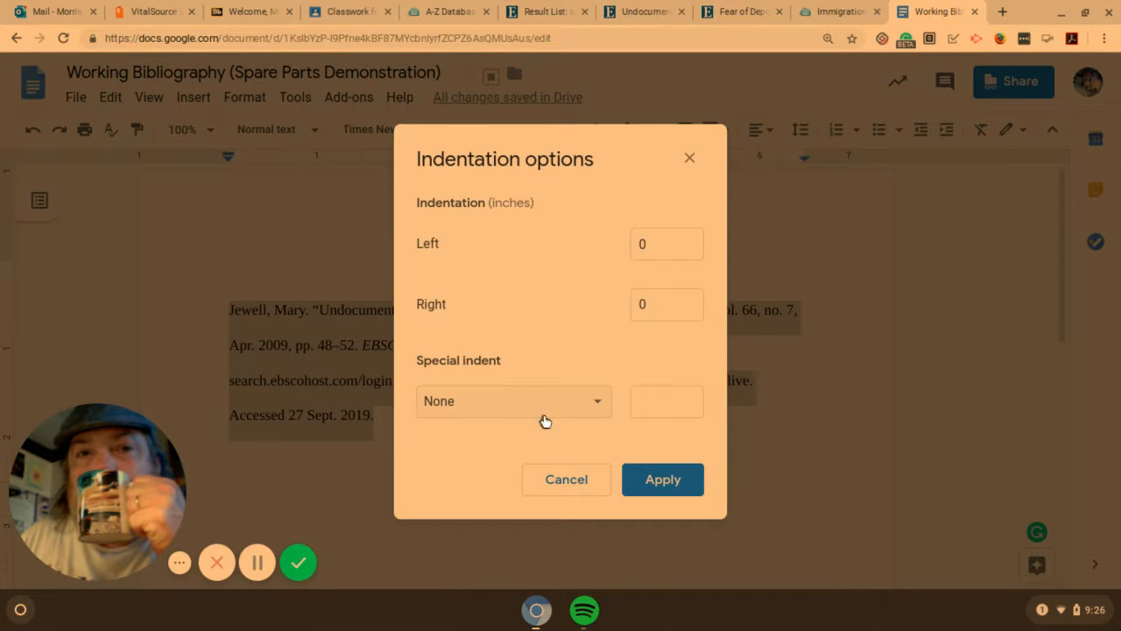
pyautogui.click(565, 408)
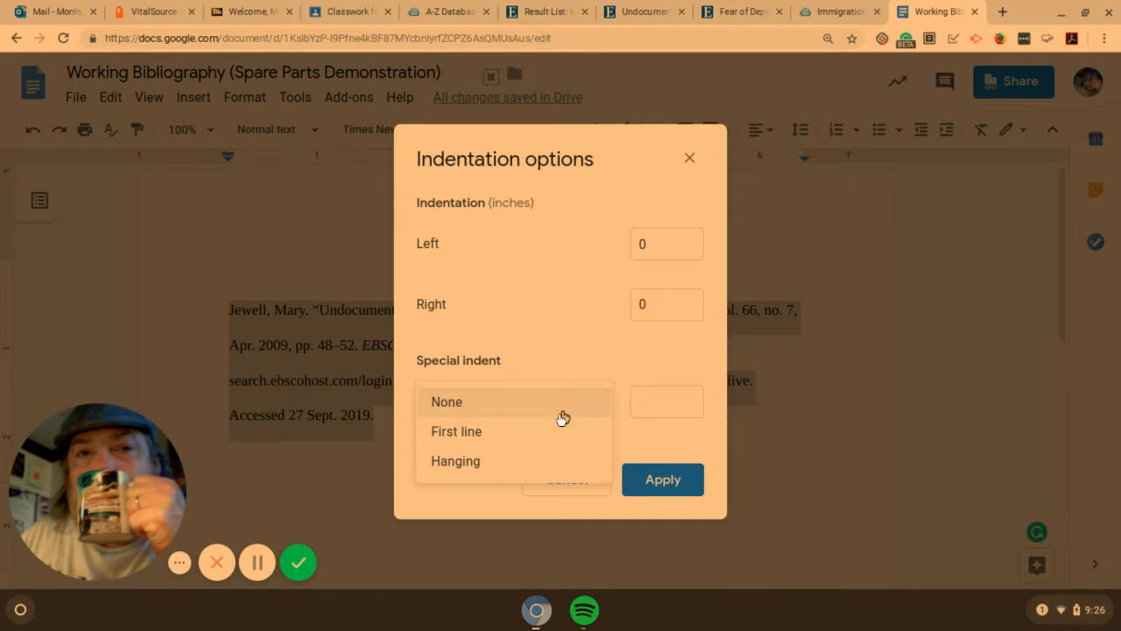
pyautogui.click(470, 464)
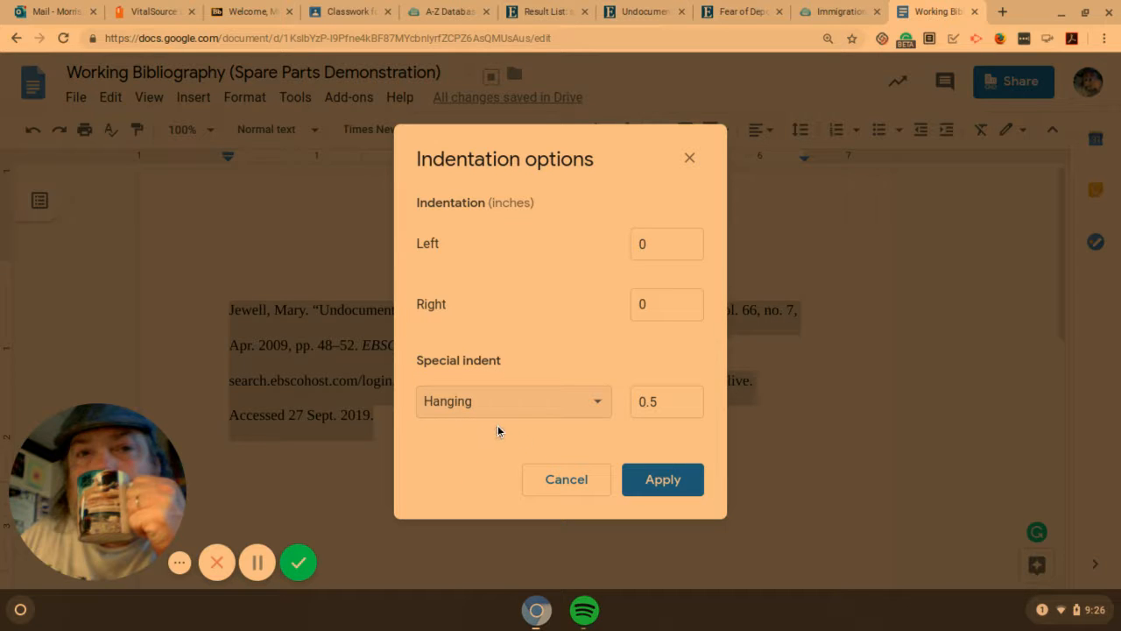
pyautogui.click(684, 481)
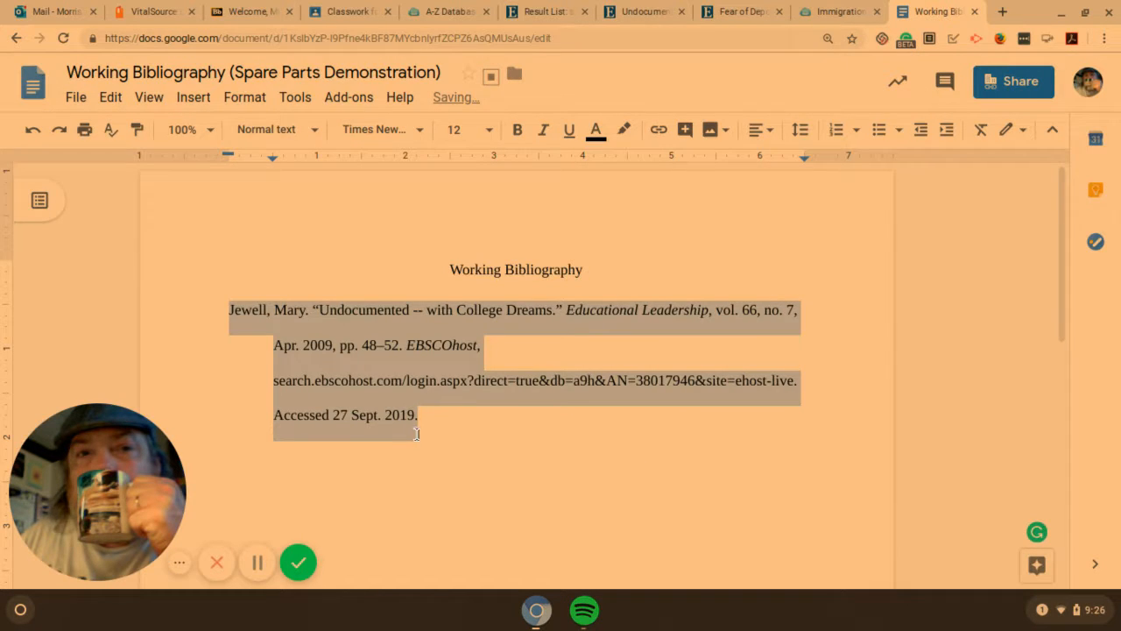
pyautogui.click(445, 418)
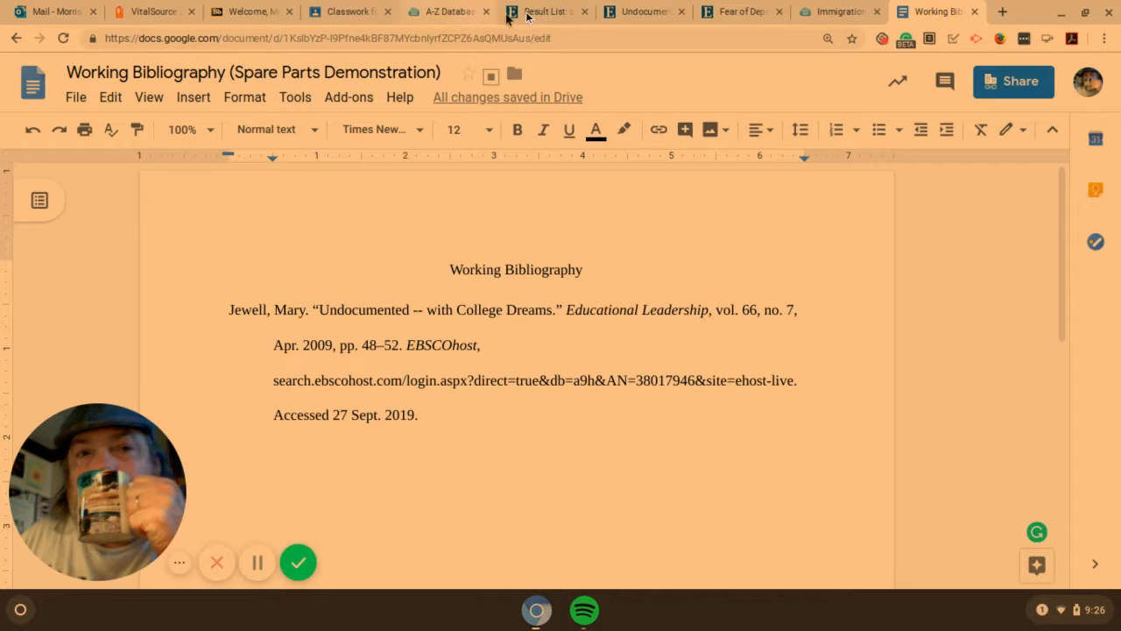
# Return from the "Undocumented -- with College Dreams" record to the EBSCOhost search result list.
pyautogui.click(638, 11)
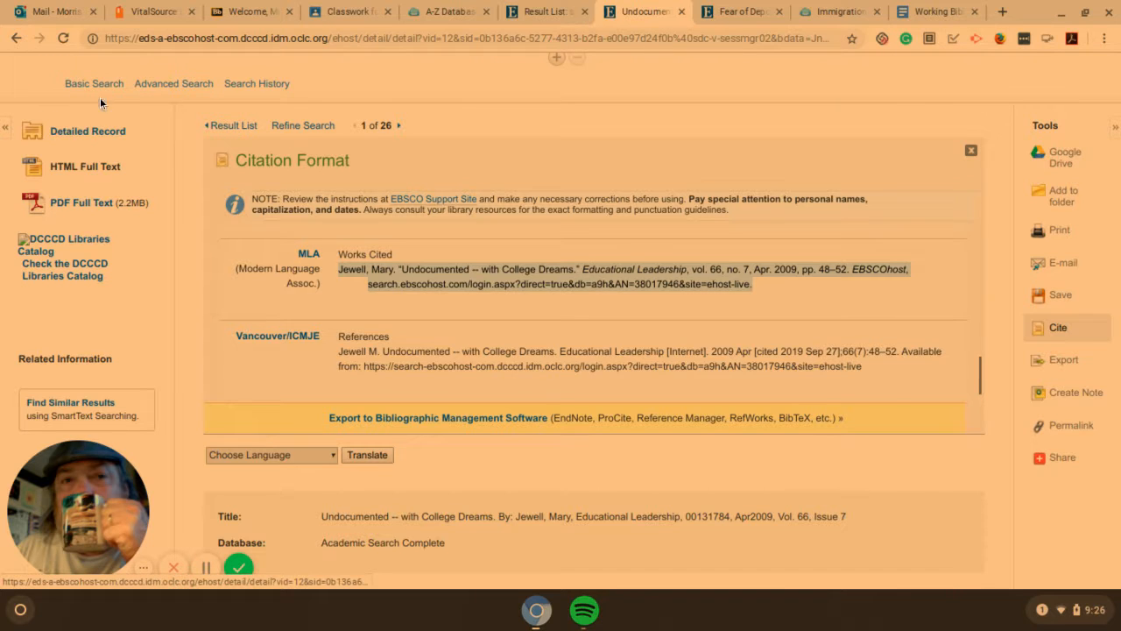
pyautogui.scroll(2, 293, 142)
pyautogui.scroll(1, 292, 141)
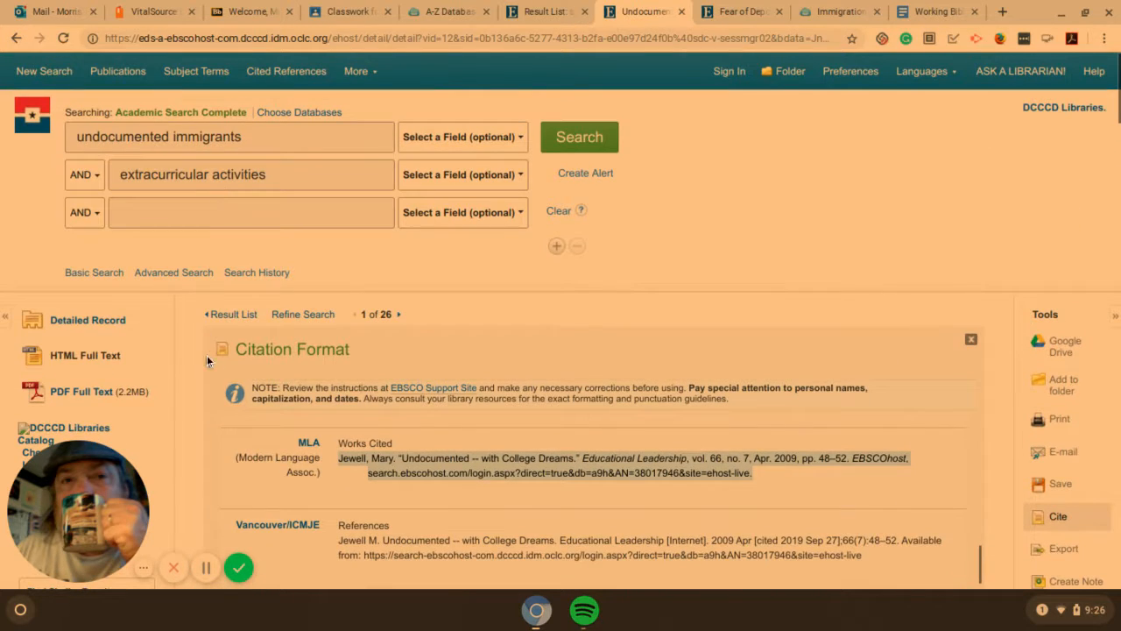
pyautogui.click(232, 316)
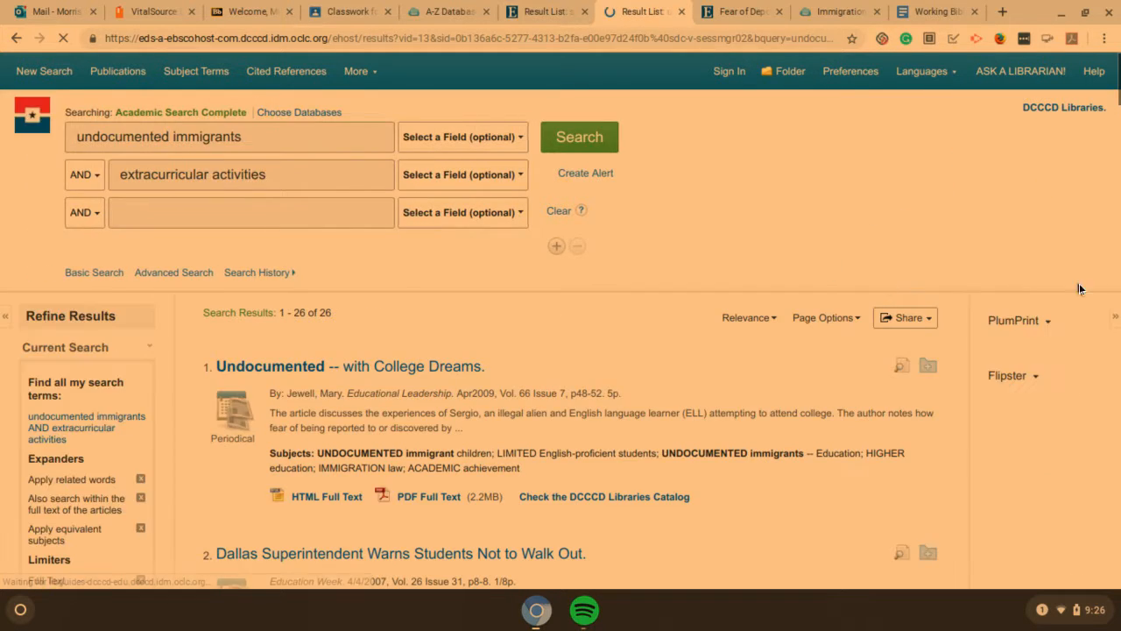
# Open the "Transforming an Urban Center" record for a check and go back to the result list.
pyautogui.scroll(-3, 1095, 211)
pyautogui.moveTo(1117, 124); pyautogui.dragTo(1117, 177)
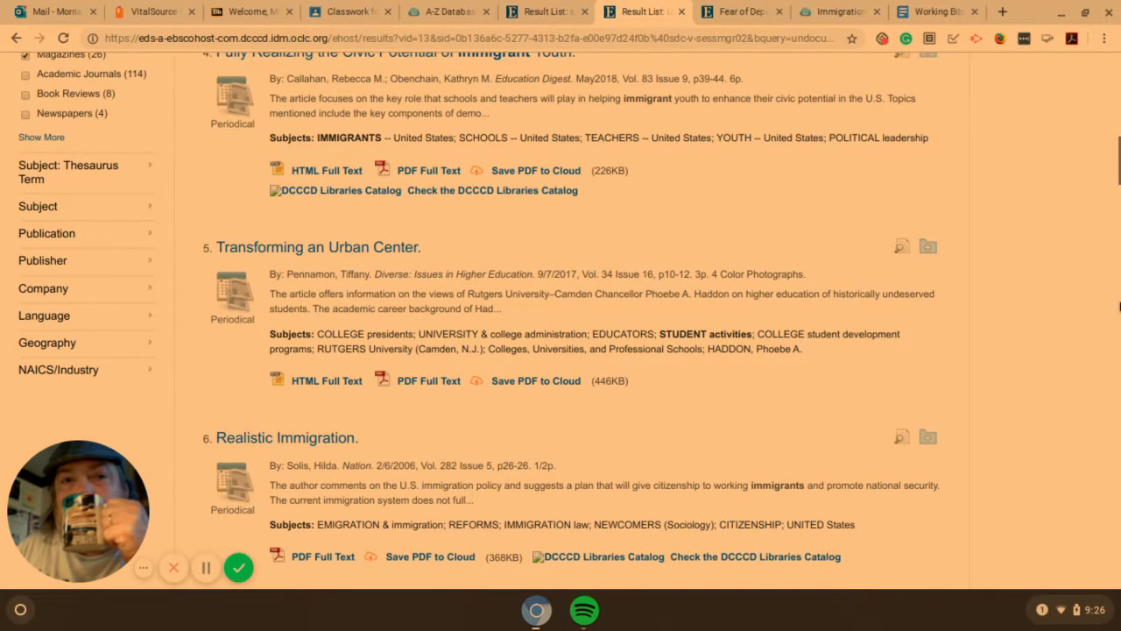
pyautogui.scroll(-1, 1120, 230)
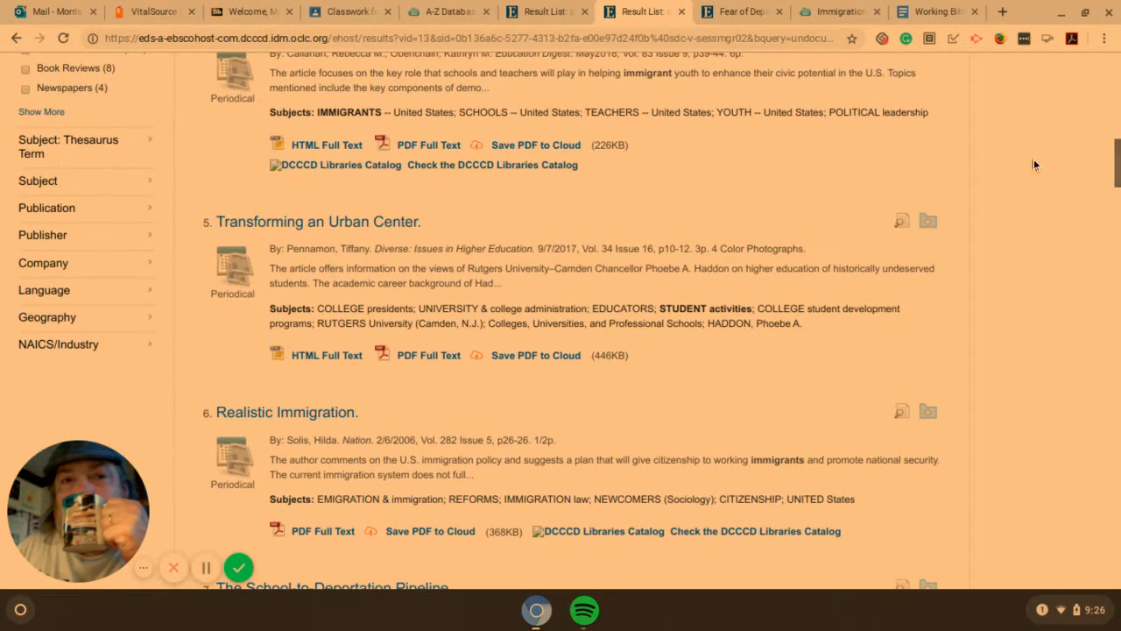
pyautogui.click(331, 223)
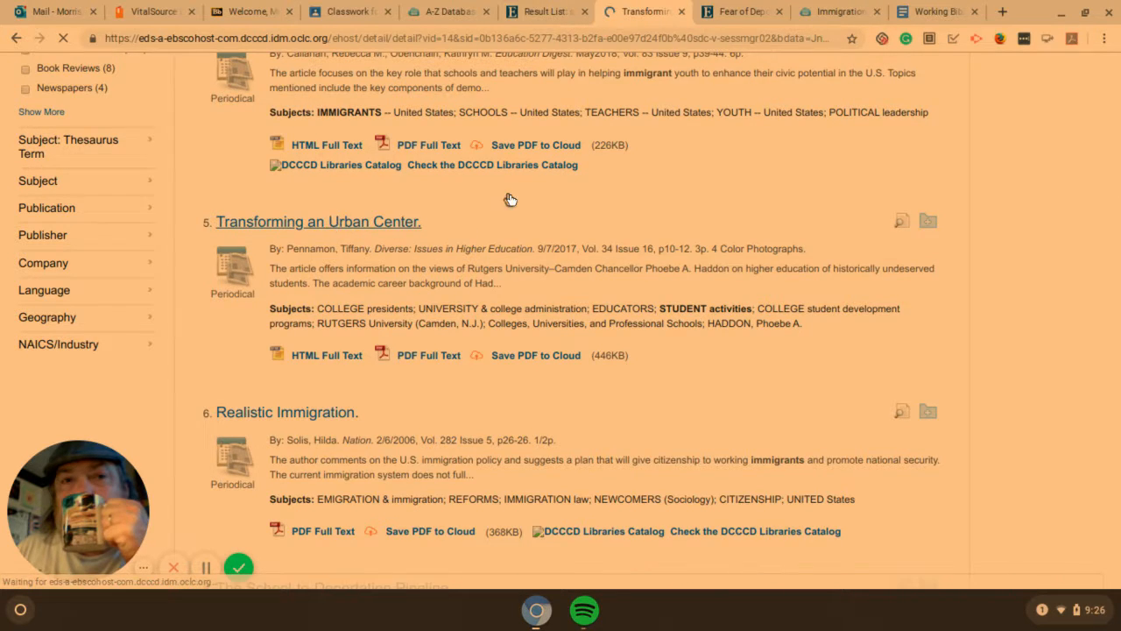
pyautogui.click(23, 41)
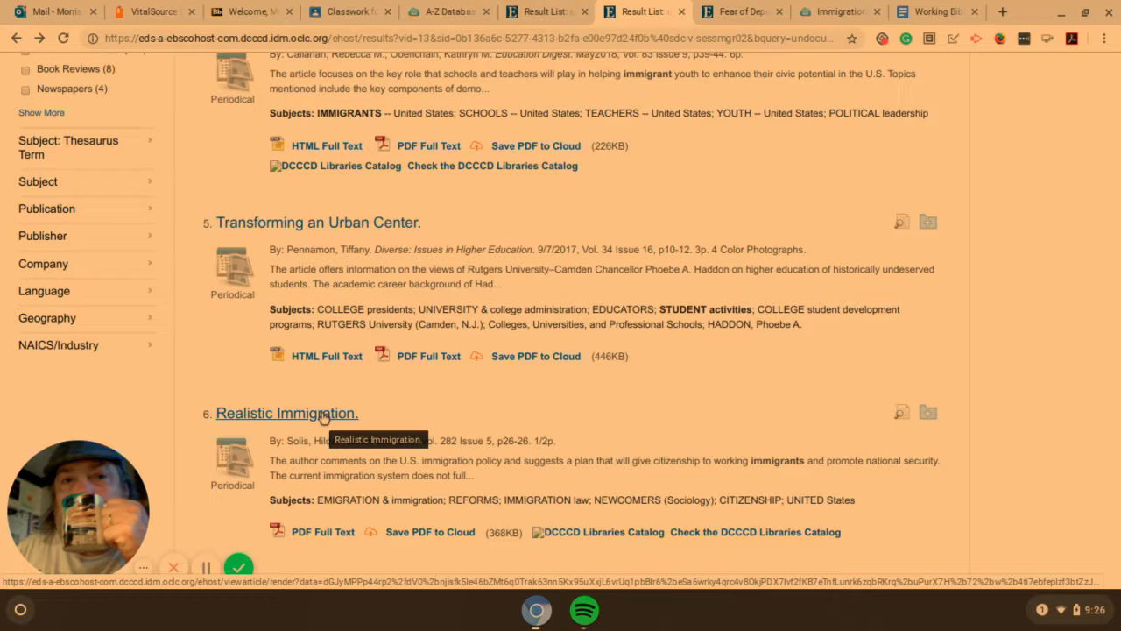
# Open the record of "Fully Realizing the Civic Potential of Immigrant Youth" and display its citation formats.
pyautogui.scroll(5, 322, 417)
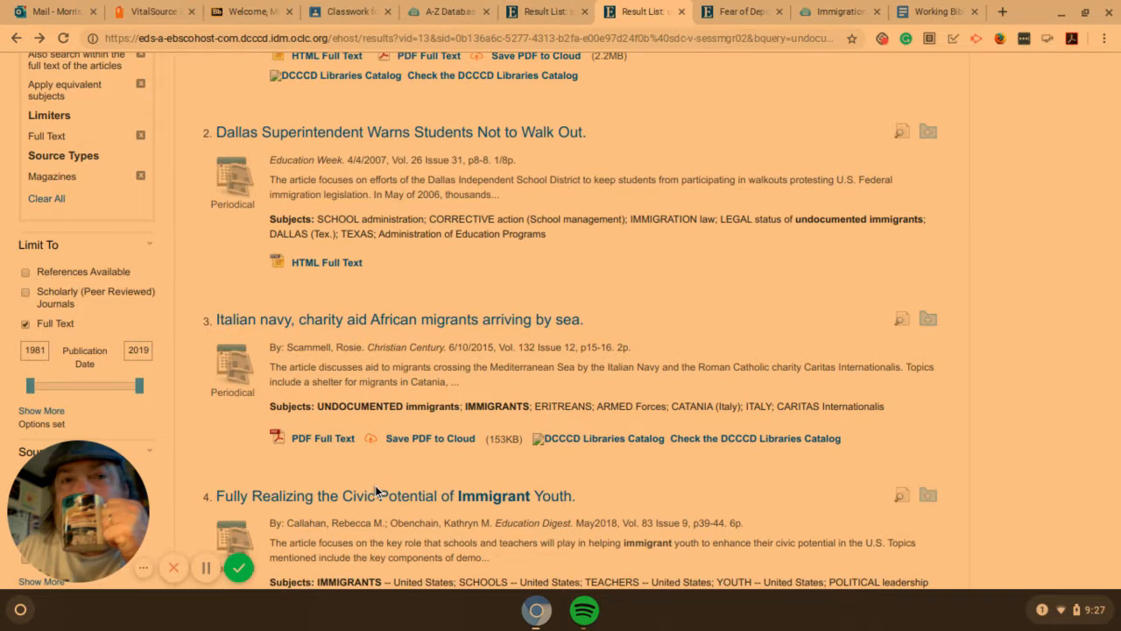
pyautogui.click(372, 495)
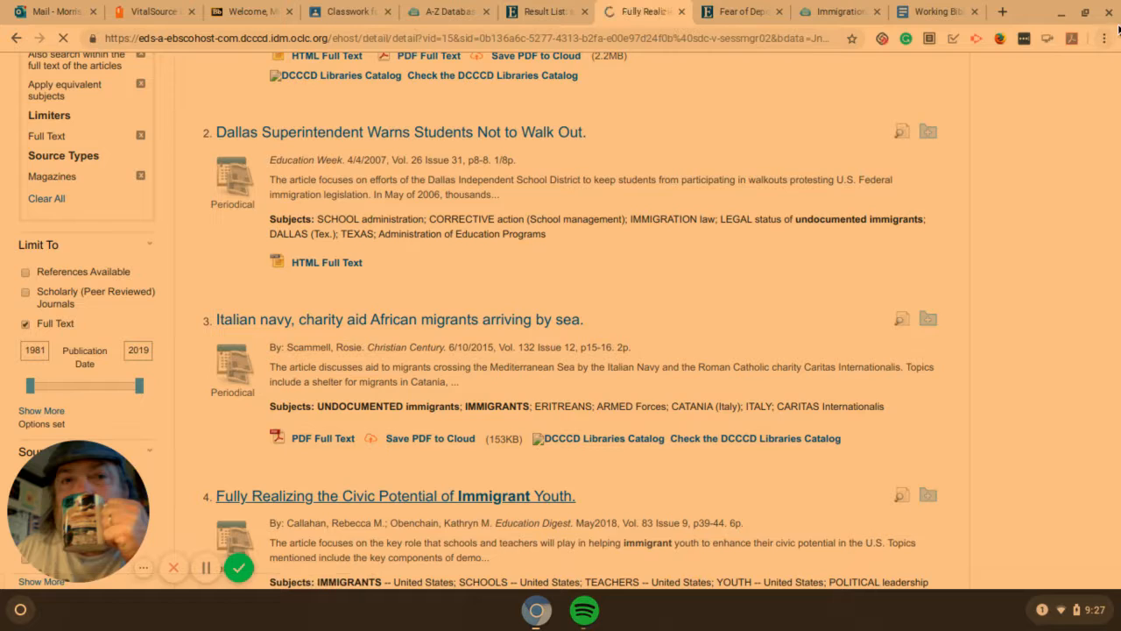
pyautogui.moveTo(1117, 108); pyautogui.dragTo(1115, 151)
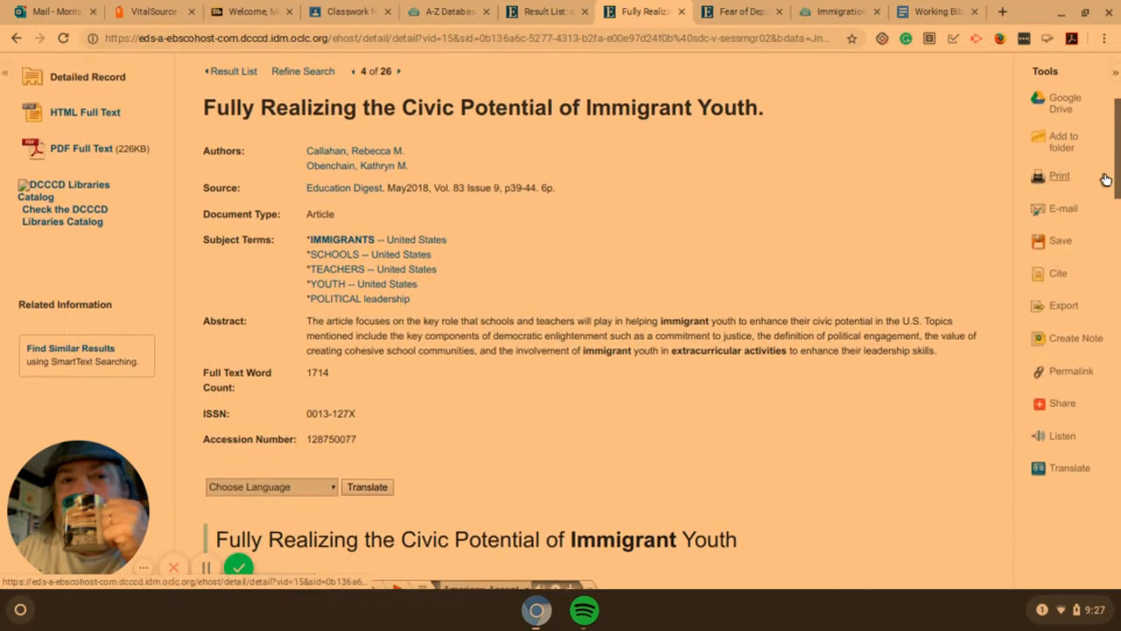
pyautogui.click(1058, 273)
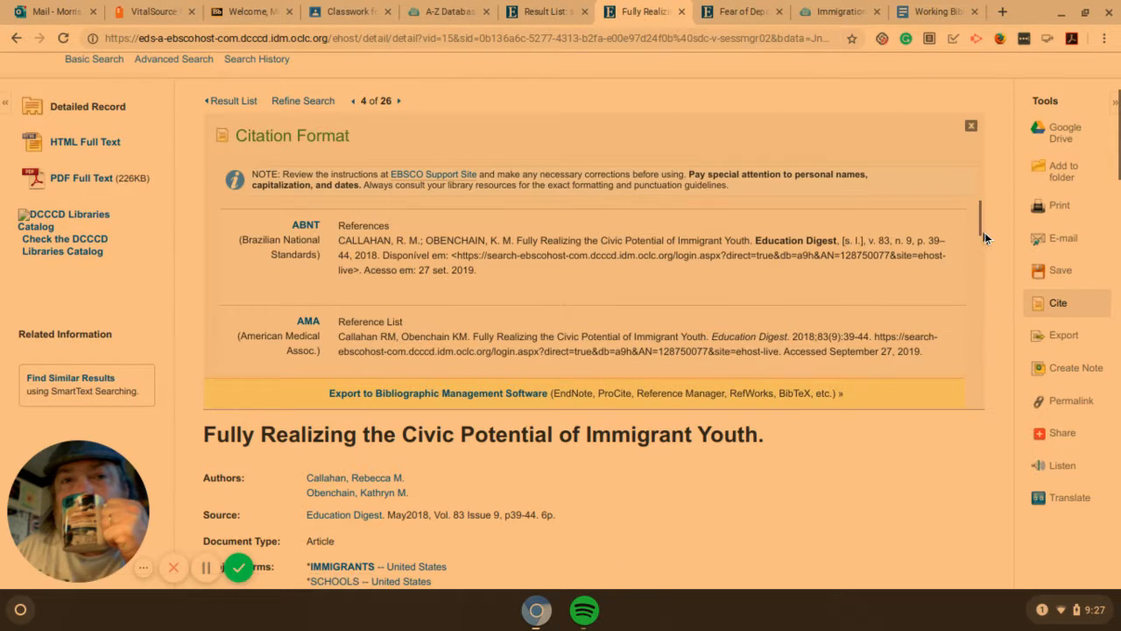
# Find the MLA (Modern Language Assoc.) entry among the citation formats and copy the whole citation.
pyautogui.moveTo(981, 227); pyautogui.dragTo(981, 267)
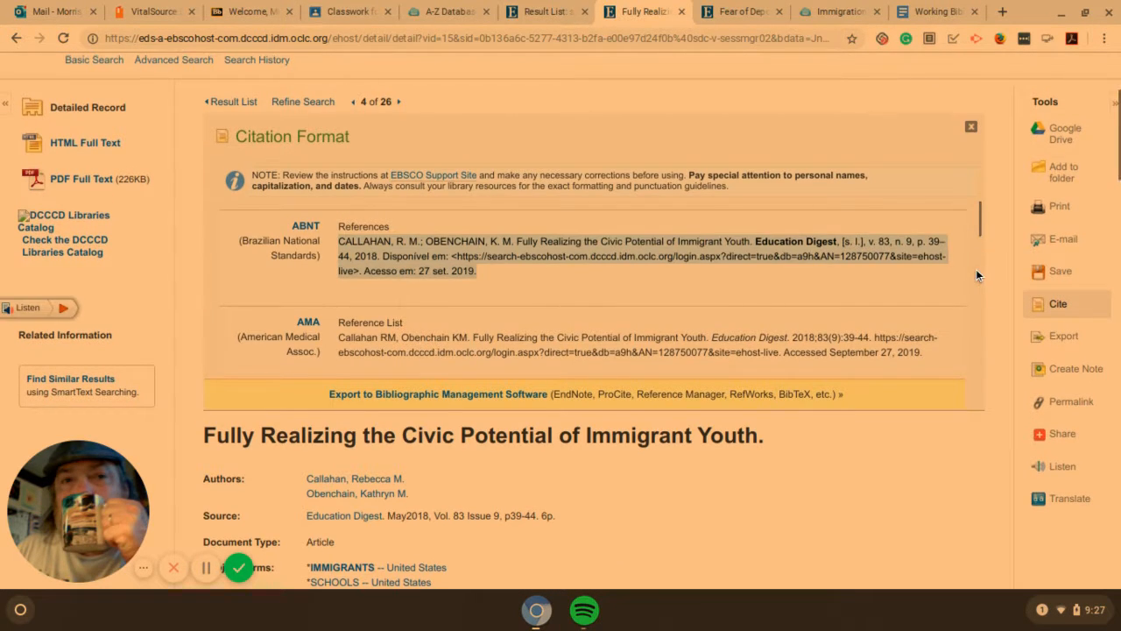
pyautogui.click(976, 269)
pyautogui.scroll(-2, 923, 239)
pyautogui.scroll(-1, 923, 243)
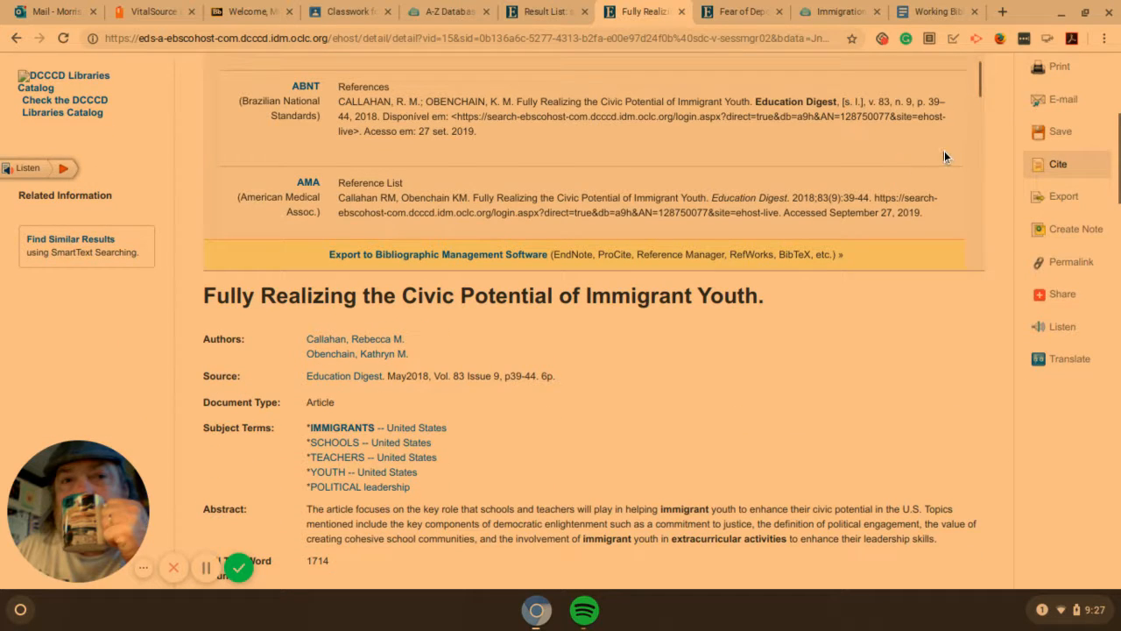
pyautogui.scroll(-1, 946, 157)
pyautogui.scroll(-2, 949, 167)
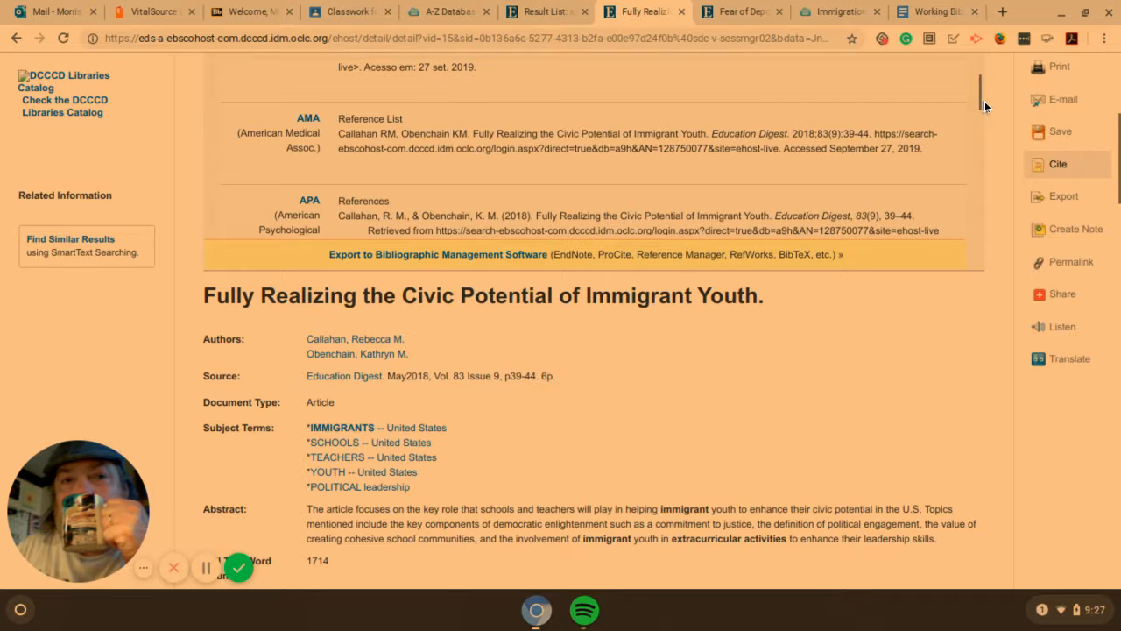
pyautogui.moveTo(985, 101); pyautogui.dragTo(977, 104)
pyautogui.scroll(-3, 980, 131)
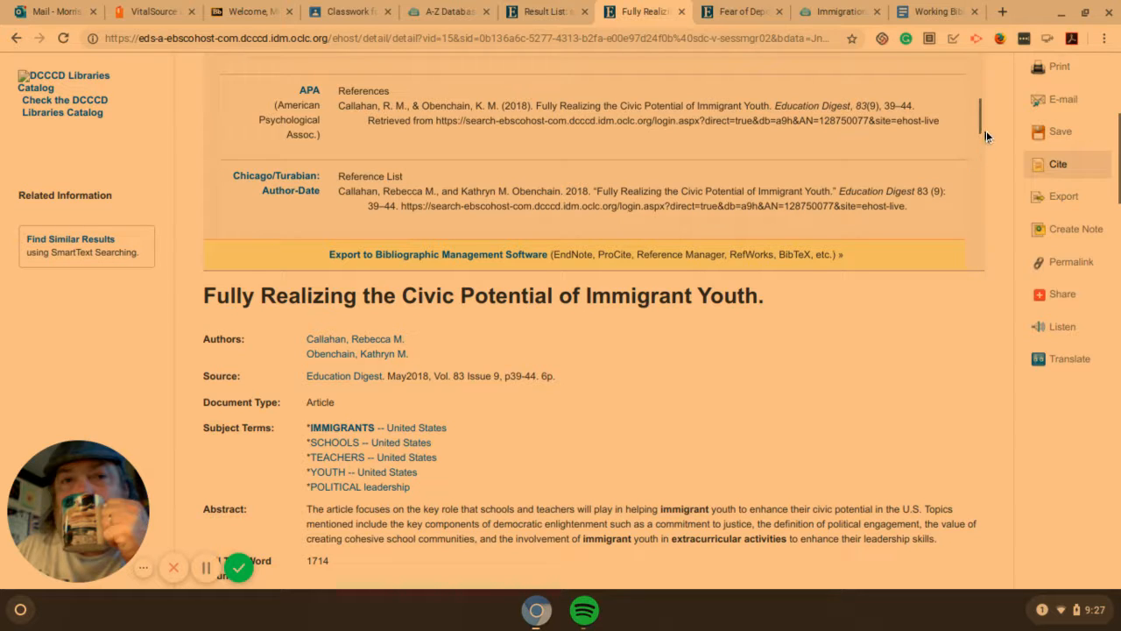
pyautogui.moveTo(979, 124); pyautogui.dragTo(976, 167)
pyautogui.scroll(4, 976, 165)
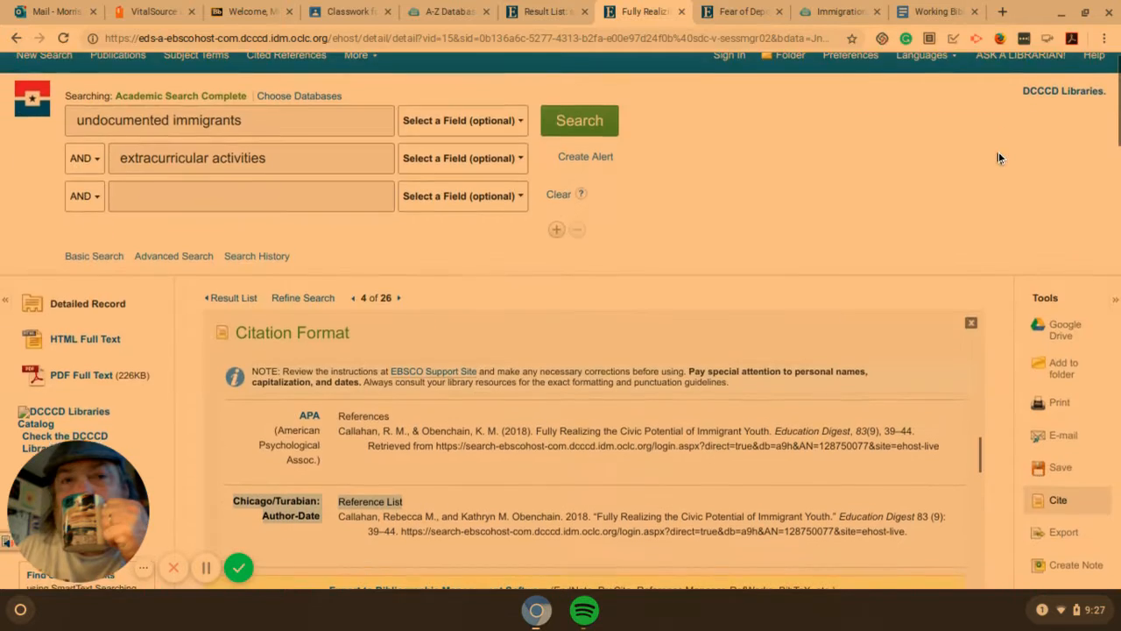
pyautogui.moveTo(1116, 138); pyautogui.dragTo(1117, 191)
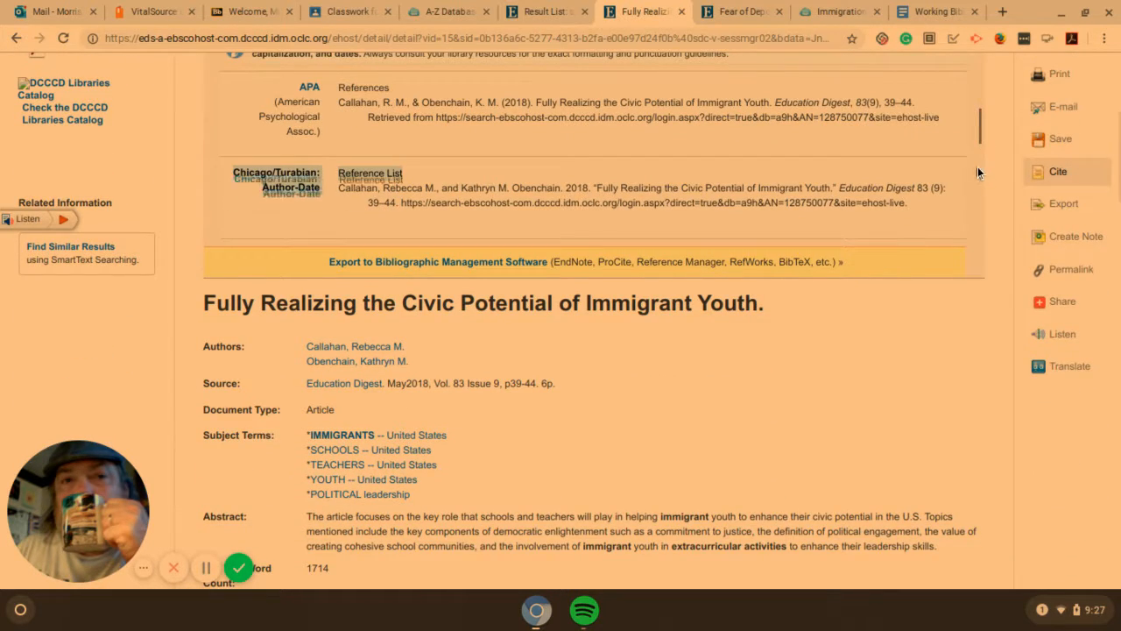
pyautogui.scroll(-3, 967, 191)
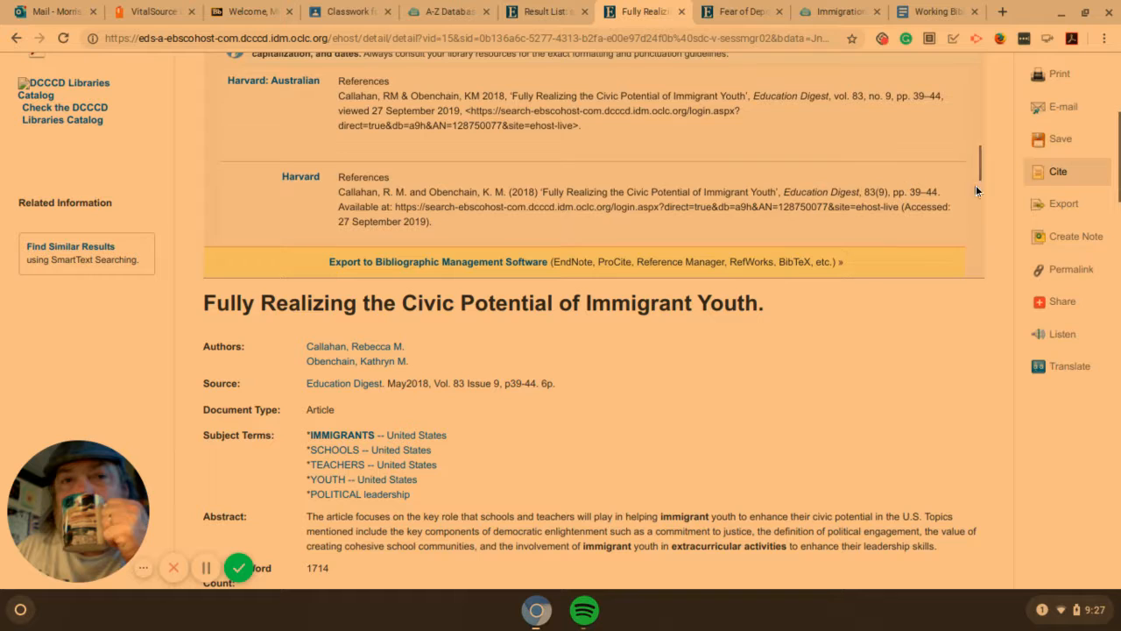
pyautogui.scroll(-3, 941, 162)
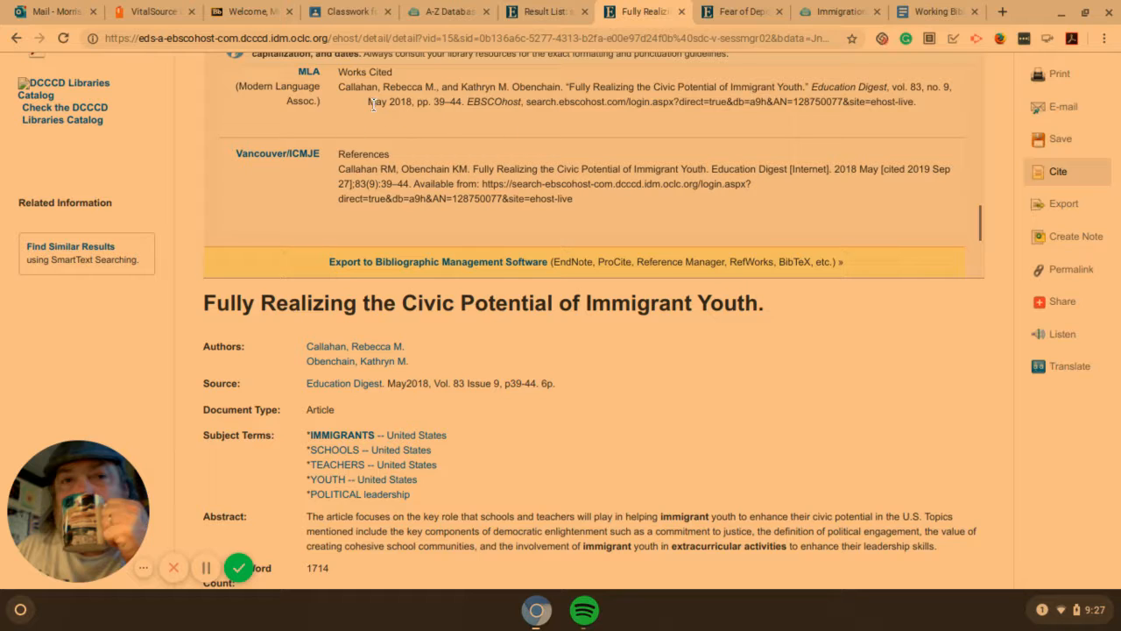
pyautogui.moveTo(340, 91); pyautogui.dragTo(870, 123)
pyautogui.hotkey('ctrl', 'c')
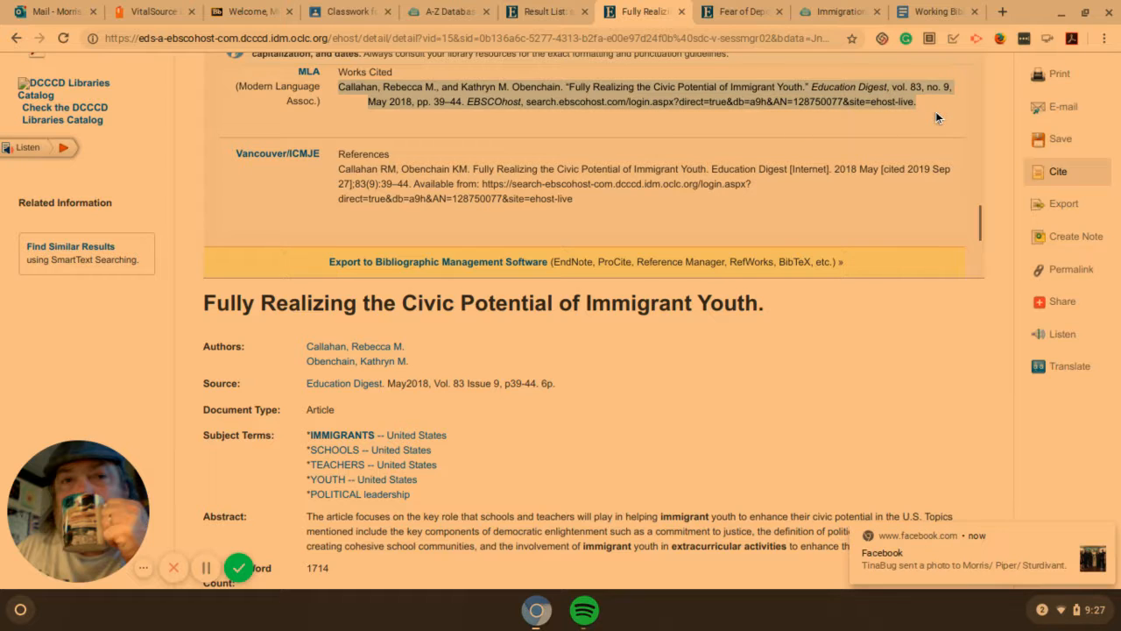
# Switch to the Google Docs working bibliography and paste the copied citation without source formatting on a new line below the first entry.
pyautogui.click(938, 10)
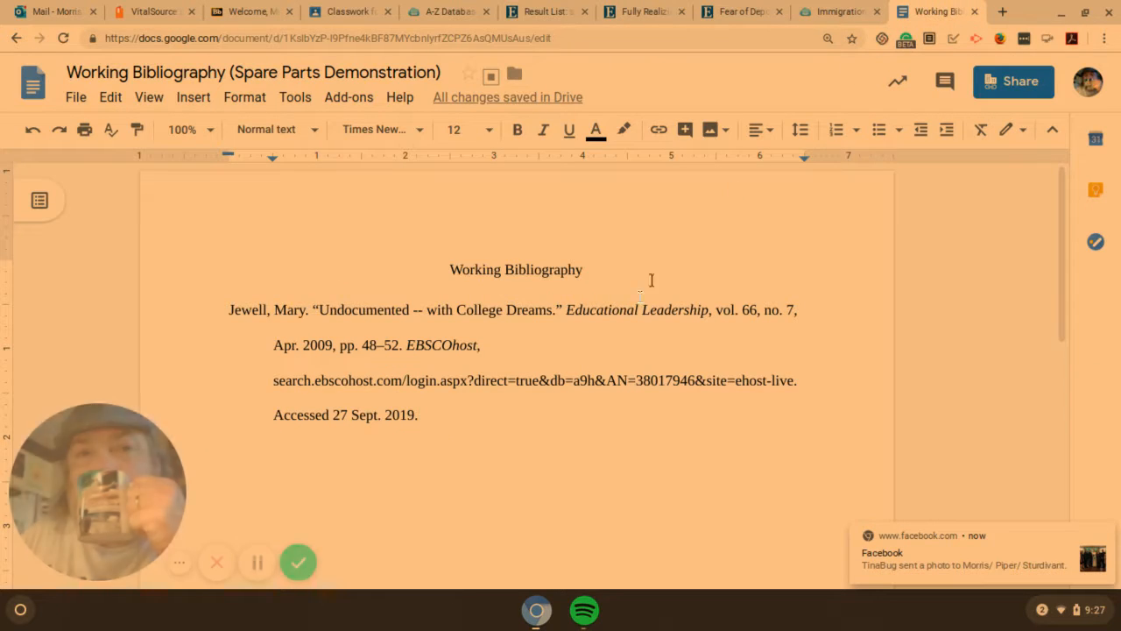
pyautogui.press('Return')
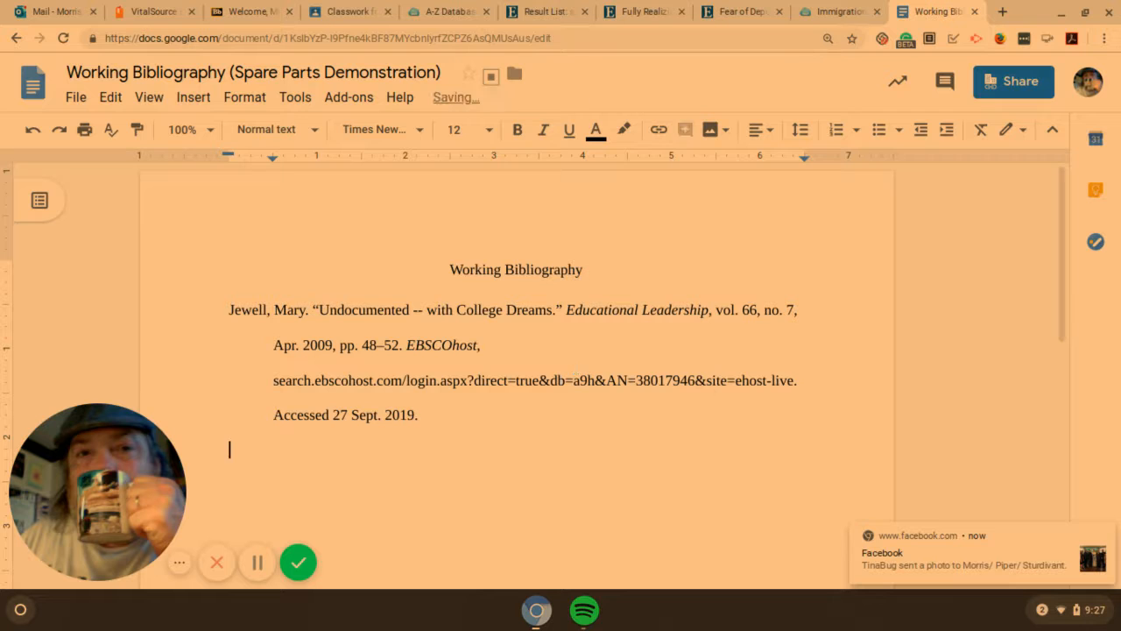
pyautogui.hotkey('ctrl', 'v')
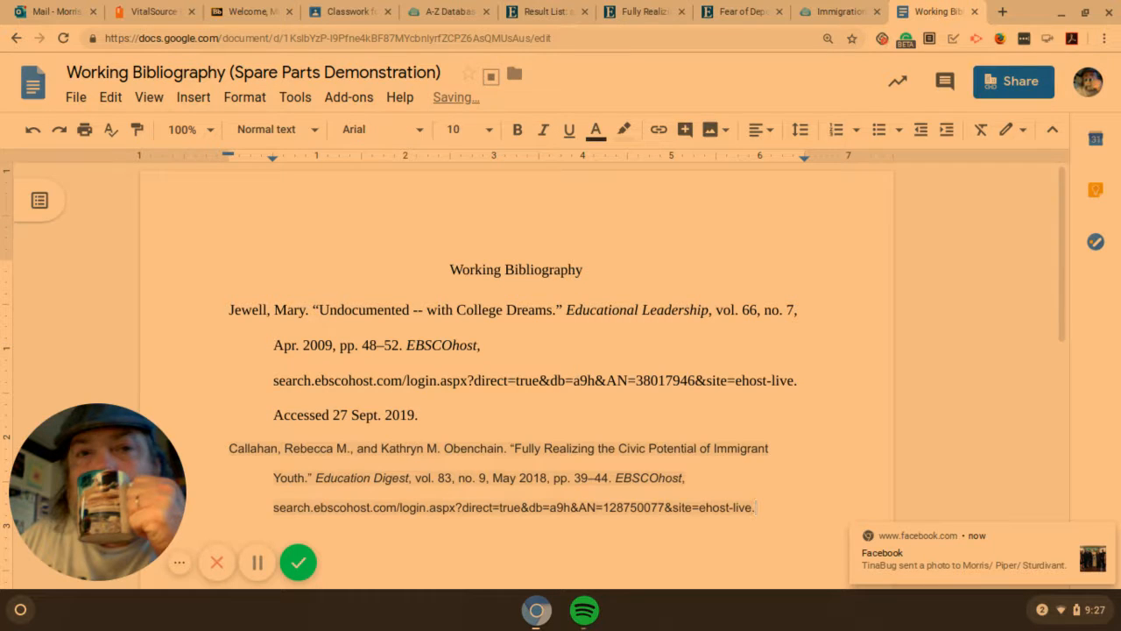
pyautogui.click(1107, 533)
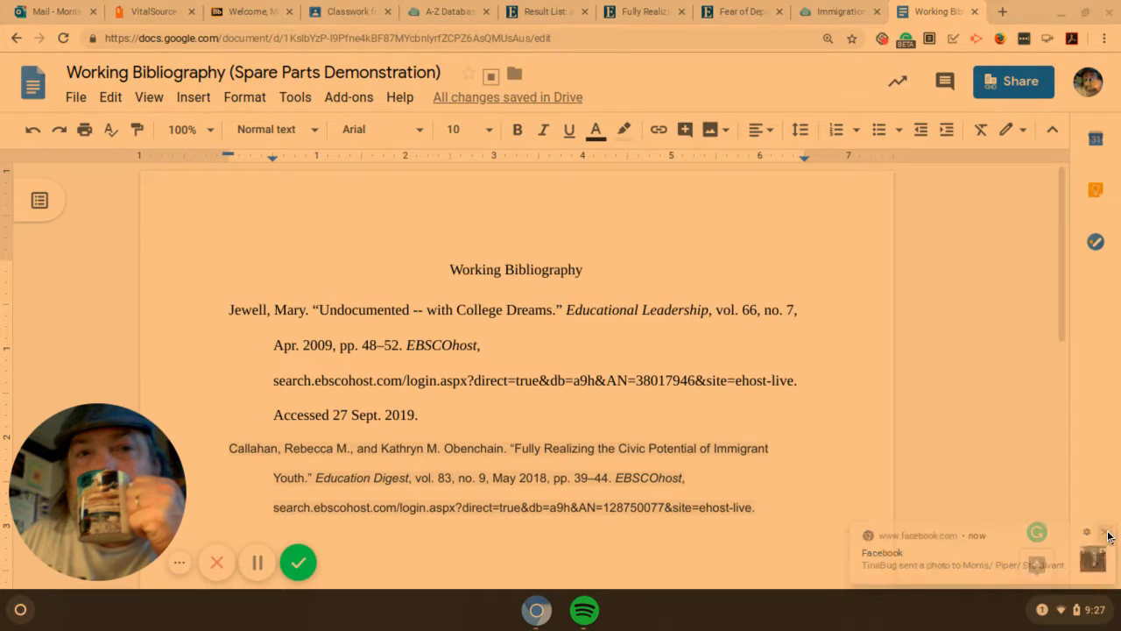
pyautogui.click(33, 132)
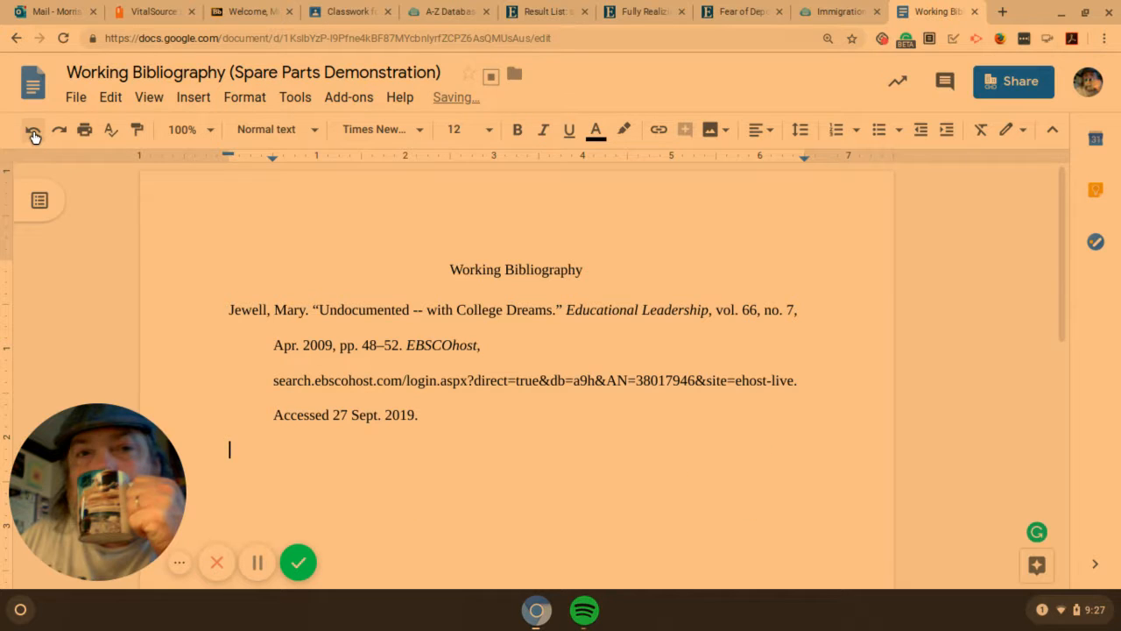
pyautogui.hotkey('ctrl', 'shift', 'v')
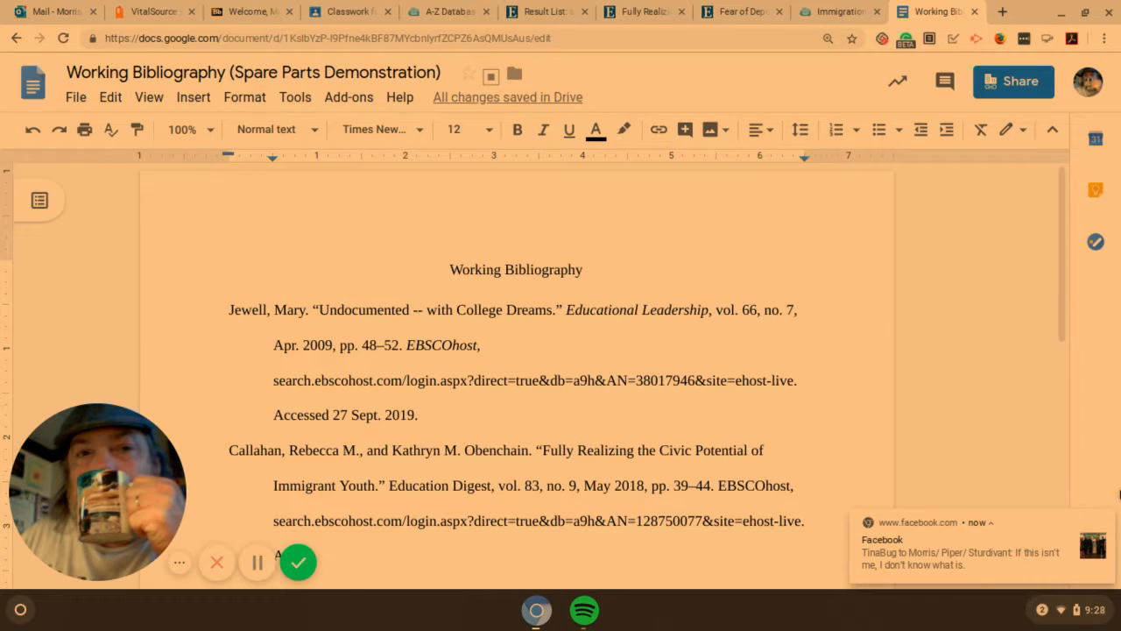
pyautogui.click(1103, 520)
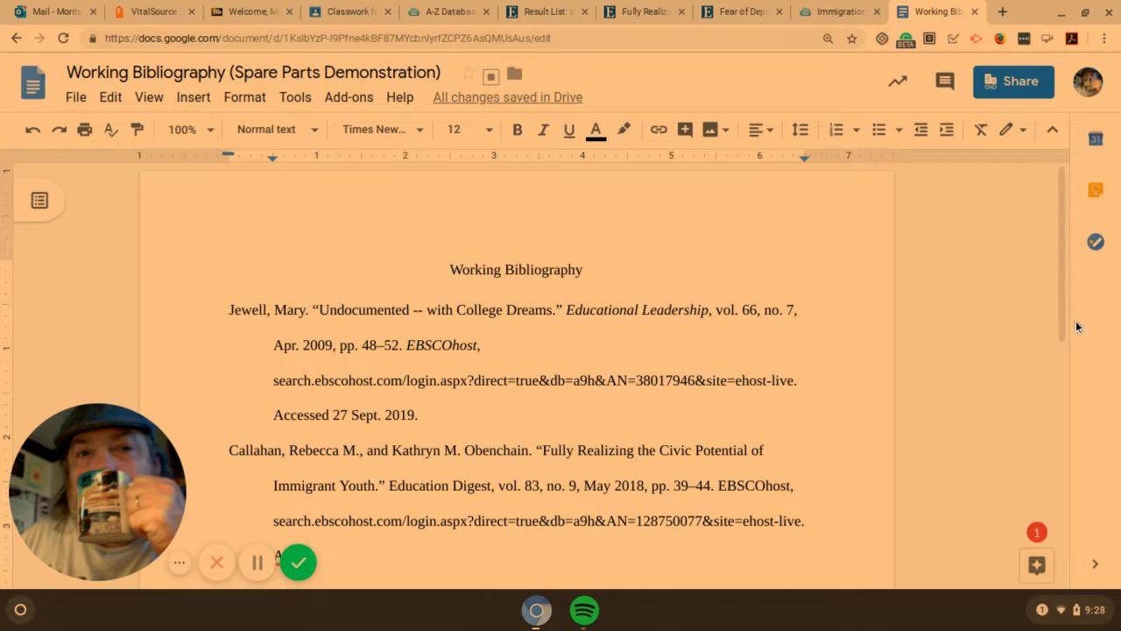
# Add the access date "Accessed 27 Sept. 2019." at the end of the second citation.
pyautogui.scroll(-1, 1064, 341)
pyautogui.moveTo(1063, 350); pyautogui.dragTo(1061, 378)
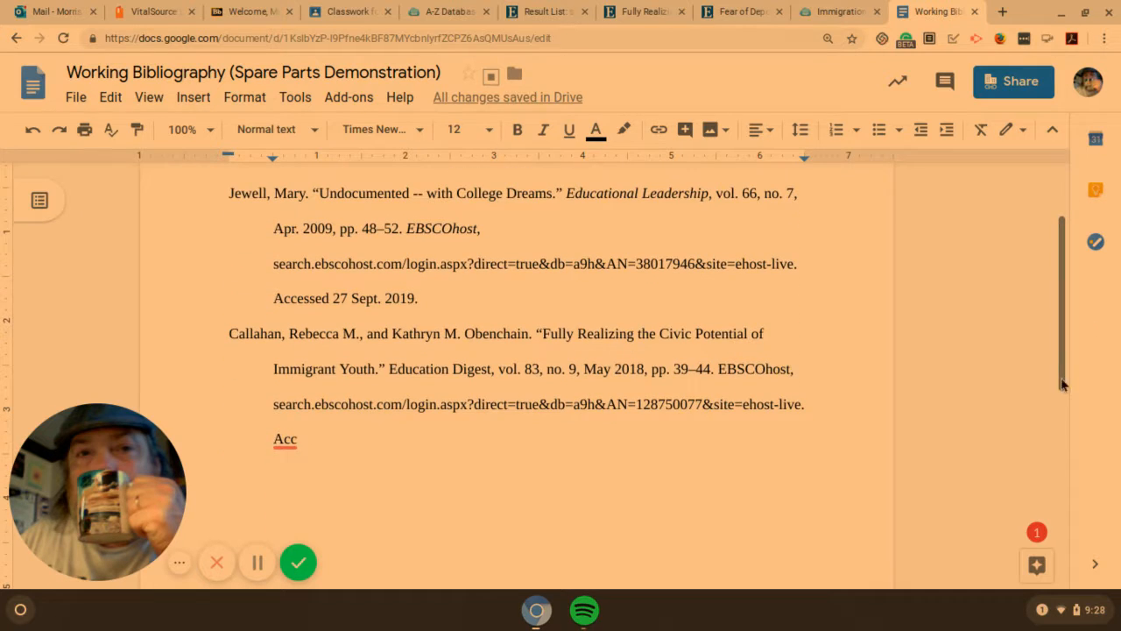
pyautogui.write('essed')
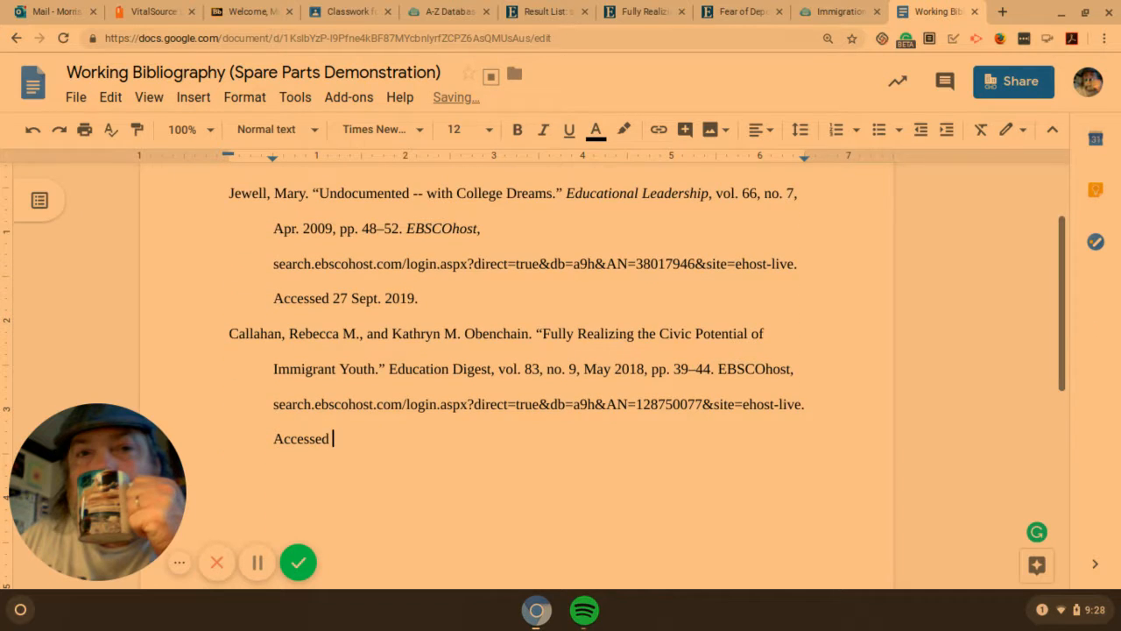
pyautogui.write(' 27 Sept. 2019.')
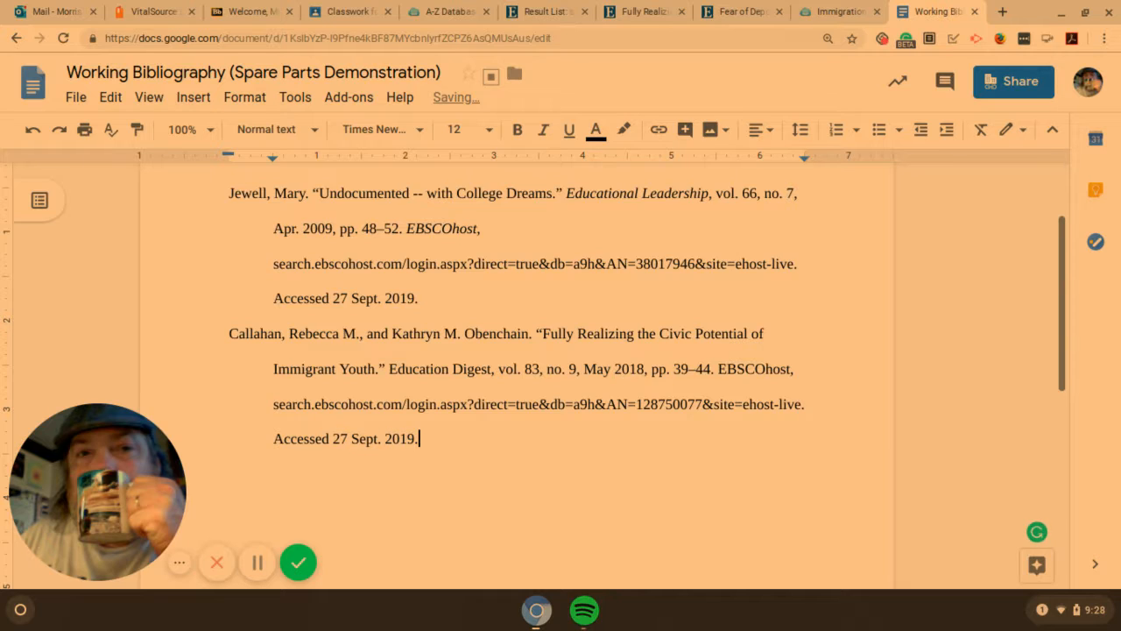
pyautogui.press('Return')
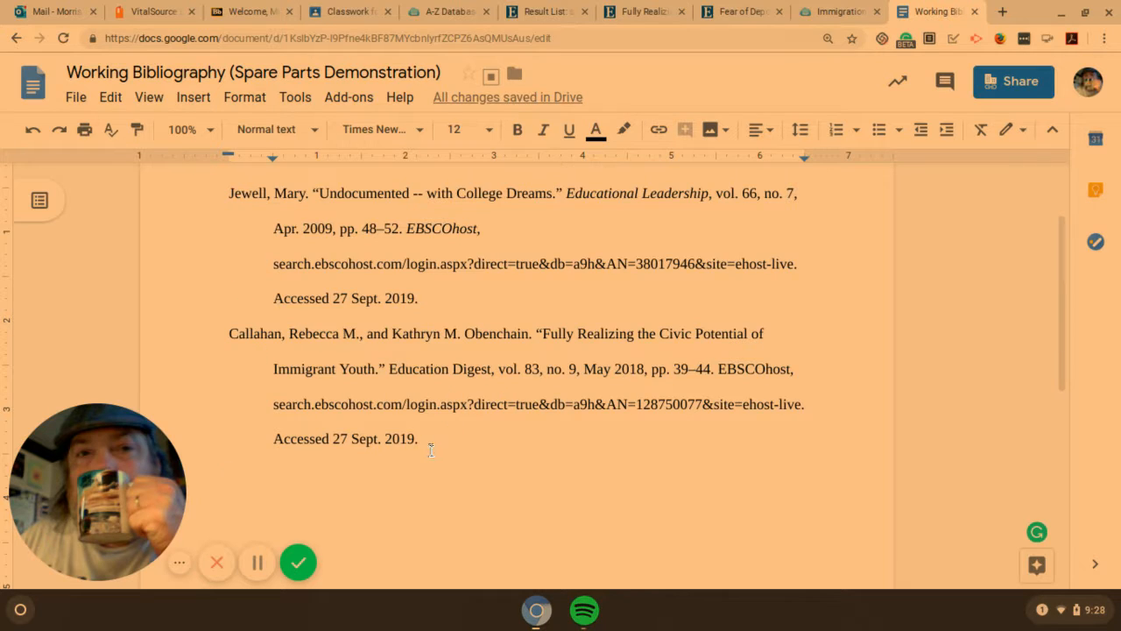
pyautogui.click(254, 333)
# Switch to the "Fear of Deportation in High School" record and display its citation formats.
pyautogui.click(723, 11)
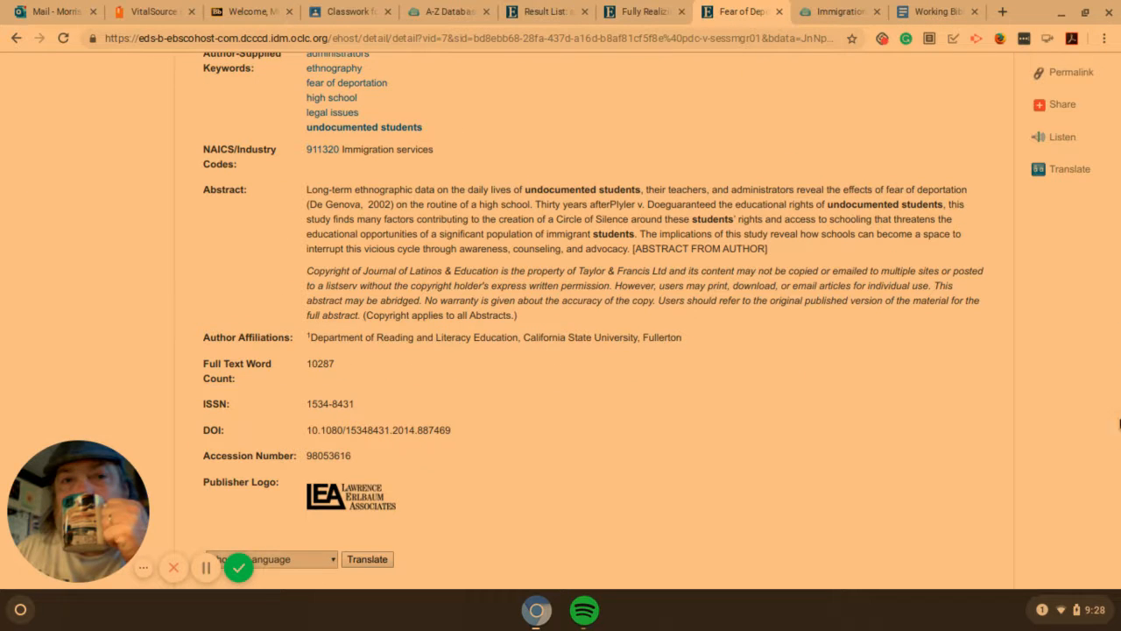
pyautogui.scroll(3, 1116, 103)
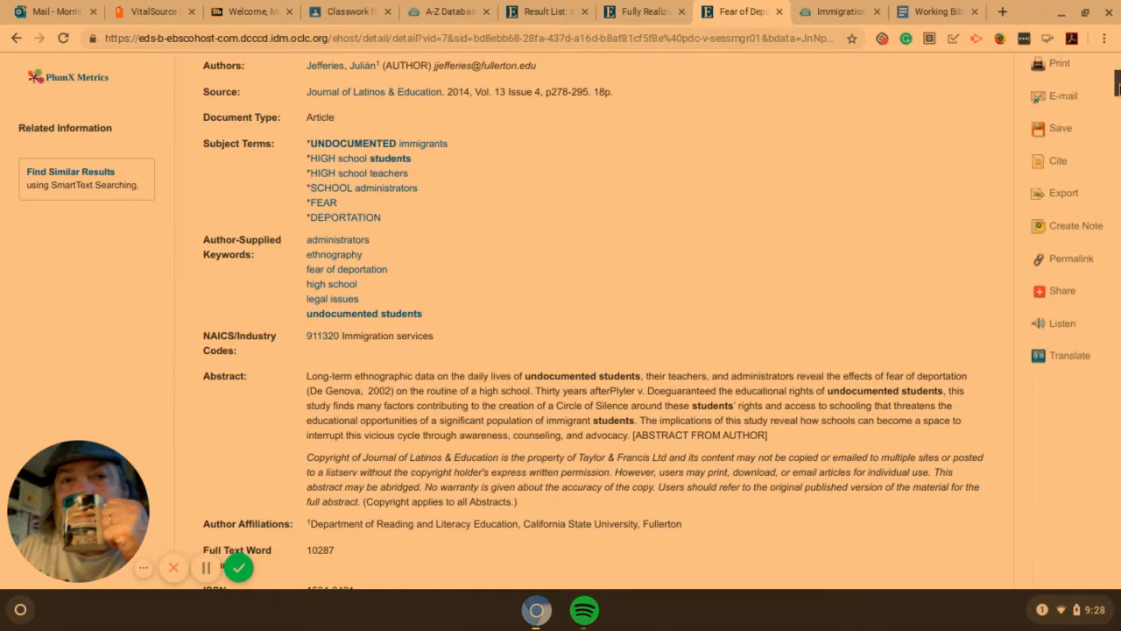
pyautogui.click(1057, 216)
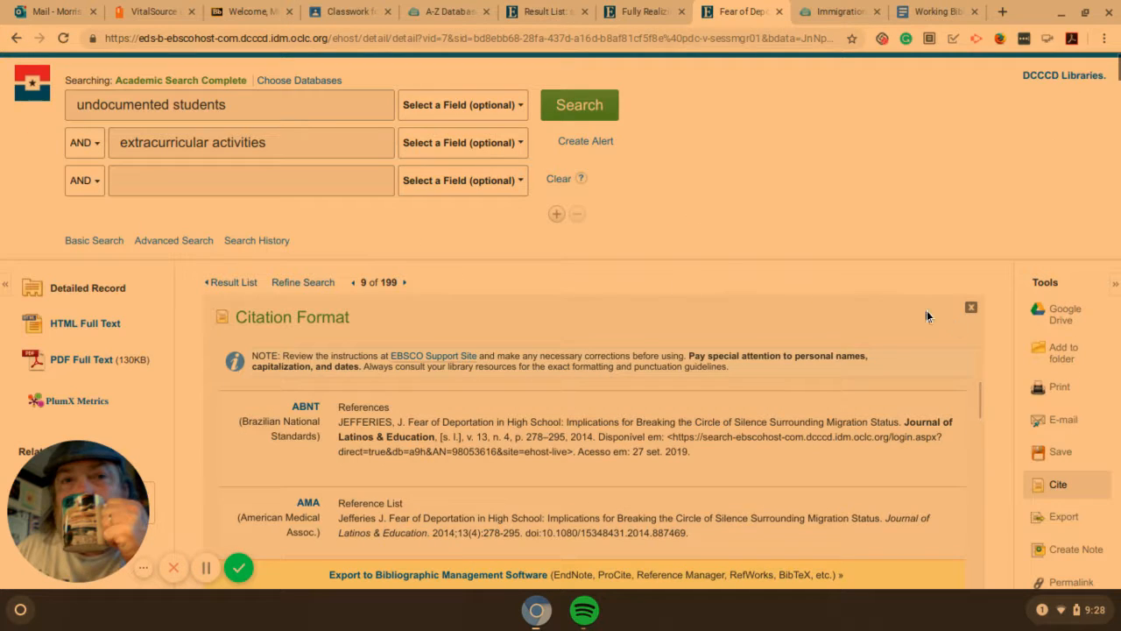
# Find the MLA (Modern Language Assoc.) entry for "Fear of Deportation in High School" and copy the full citation.
pyautogui.moveTo(981, 400); pyautogui.dragTo(979, 454)
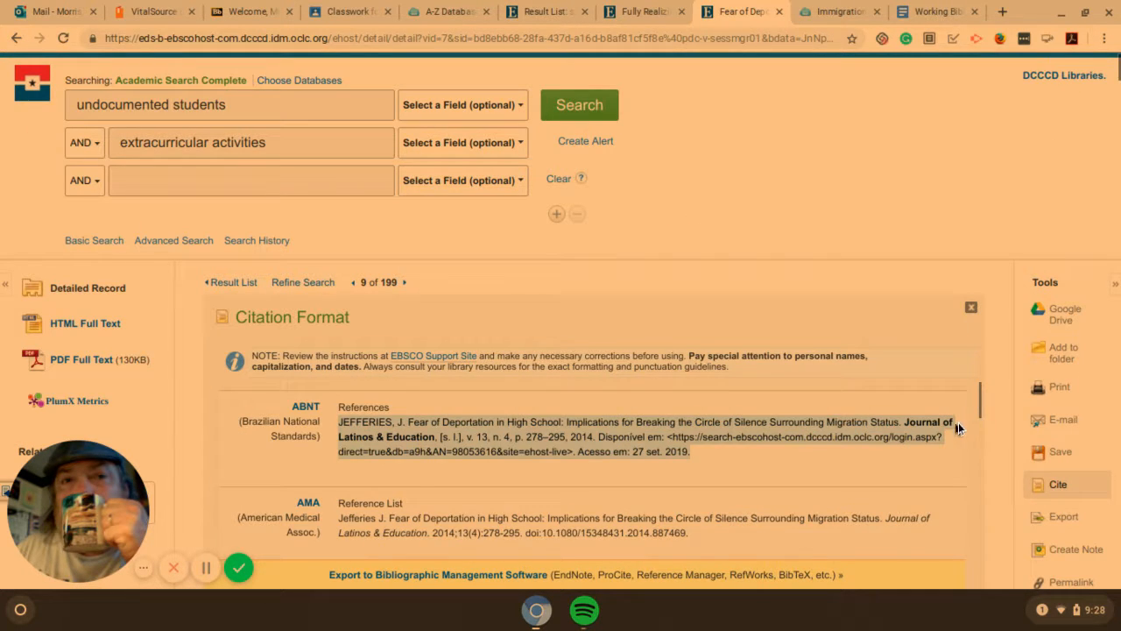
pyautogui.click(972, 412)
pyautogui.moveTo(979, 406); pyautogui.dragTo(974, 468)
pyautogui.click(935, 464)
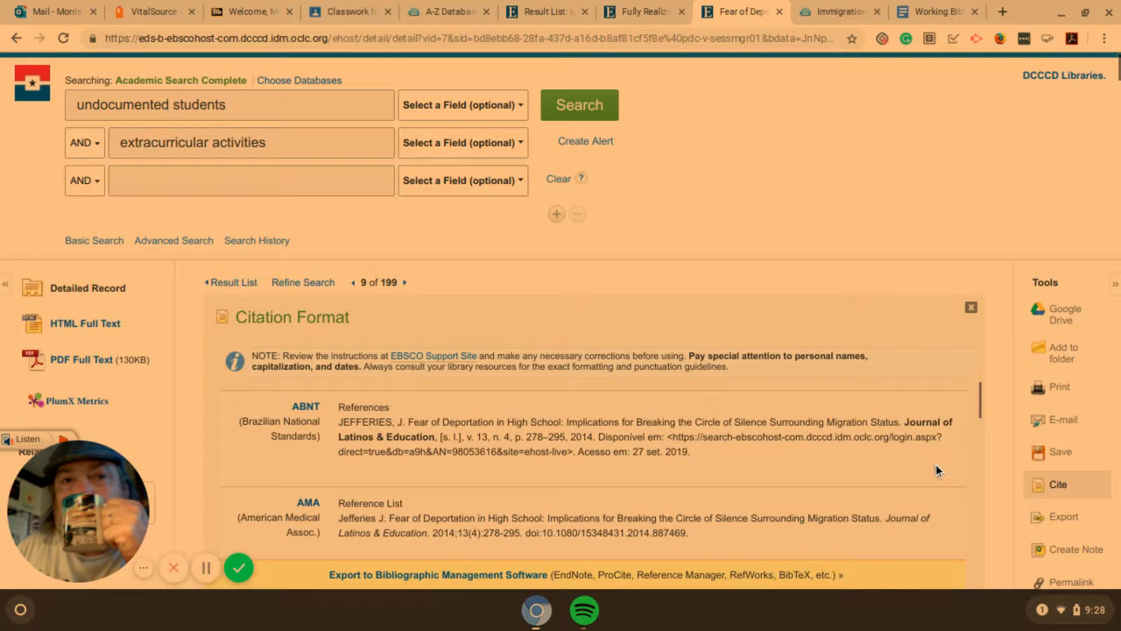
pyautogui.scroll(-2, 935, 465)
pyautogui.scroll(-3, 935, 464)
pyautogui.scroll(-3, 595, 473)
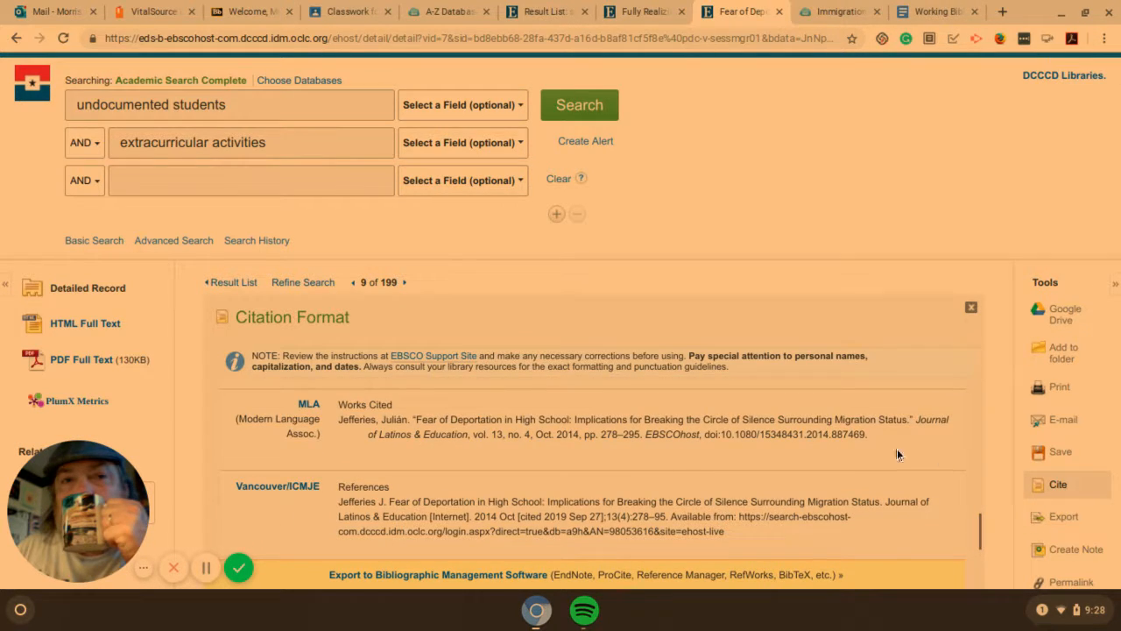
pyautogui.moveTo(339, 420); pyautogui.dragTo(850, 434)
pyautogui.hotkey('ctrl', 'c')
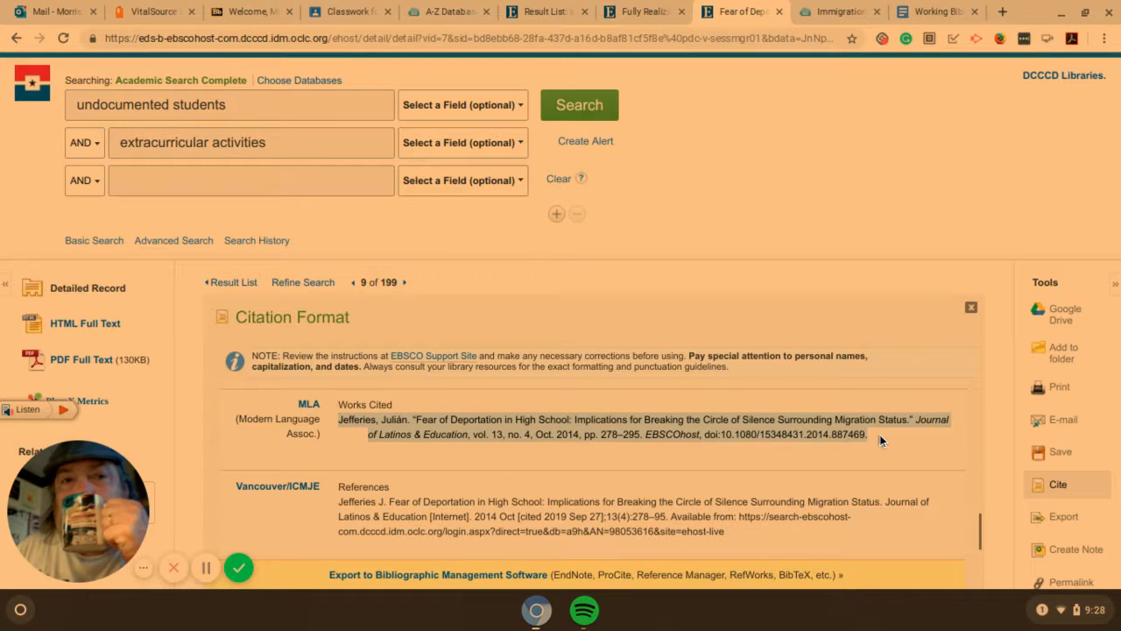
# Return to the working bibliography and paste the copied citation without source formatting on the empty line below the second entry.
pyautogui.click(930, 11)
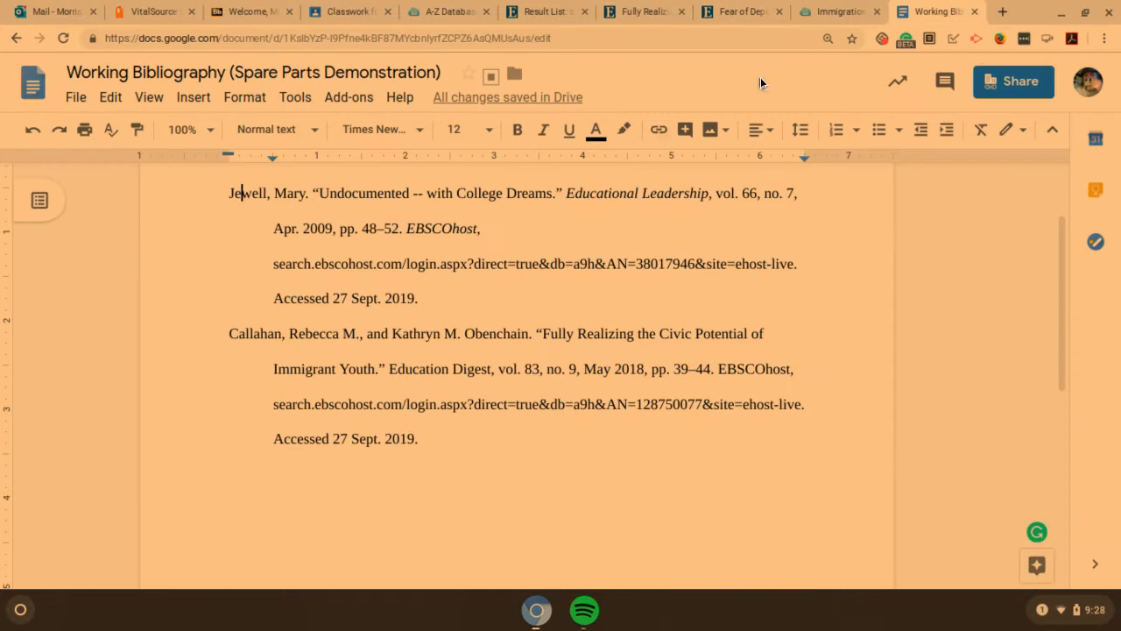
pyautogui.click(335, 477)
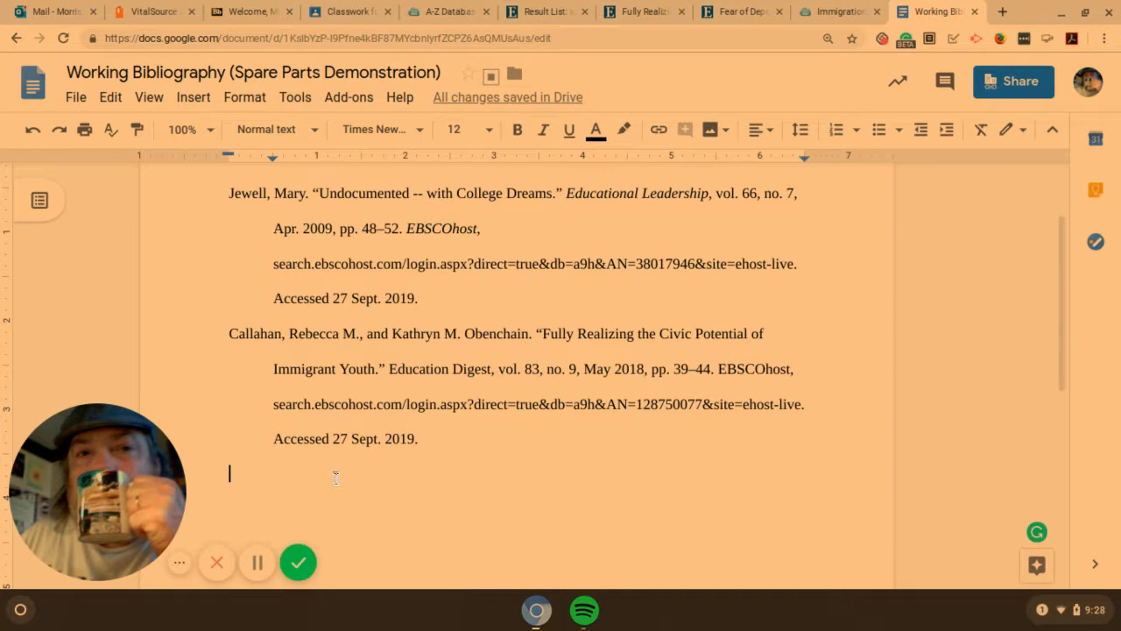
pyautogui.hotkey('ctrl', 'v')
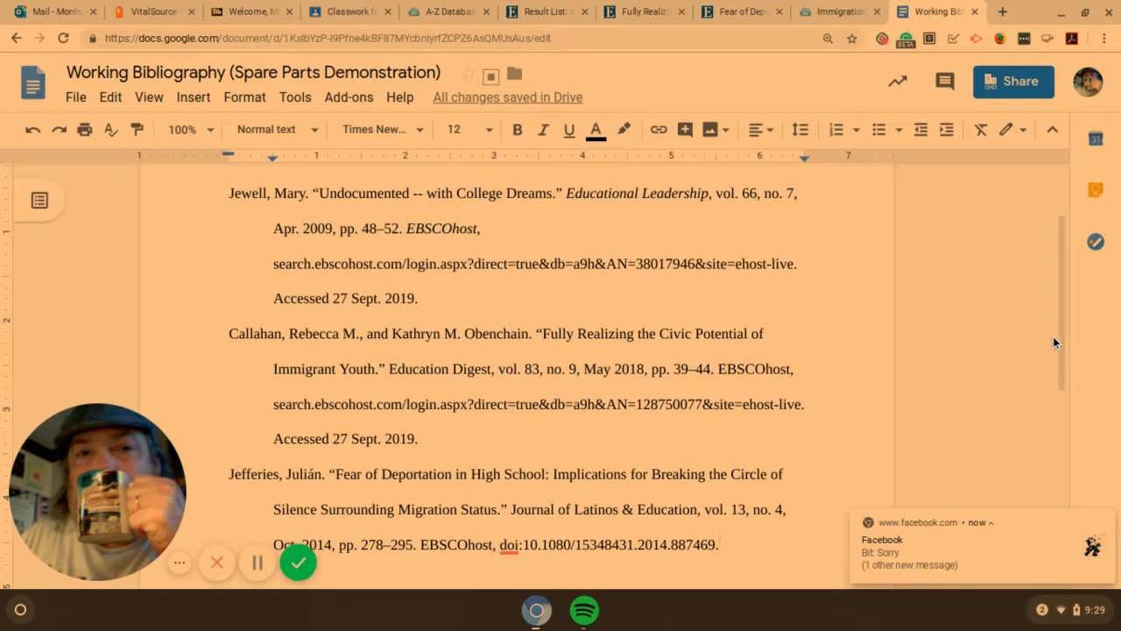
# Add the access date "Accessed 27 Sept. 2019." after the DOI at the end of the third citation.
pyautogui.moveTo(1064, 330); pyautogui.dragTo(1065, 385)
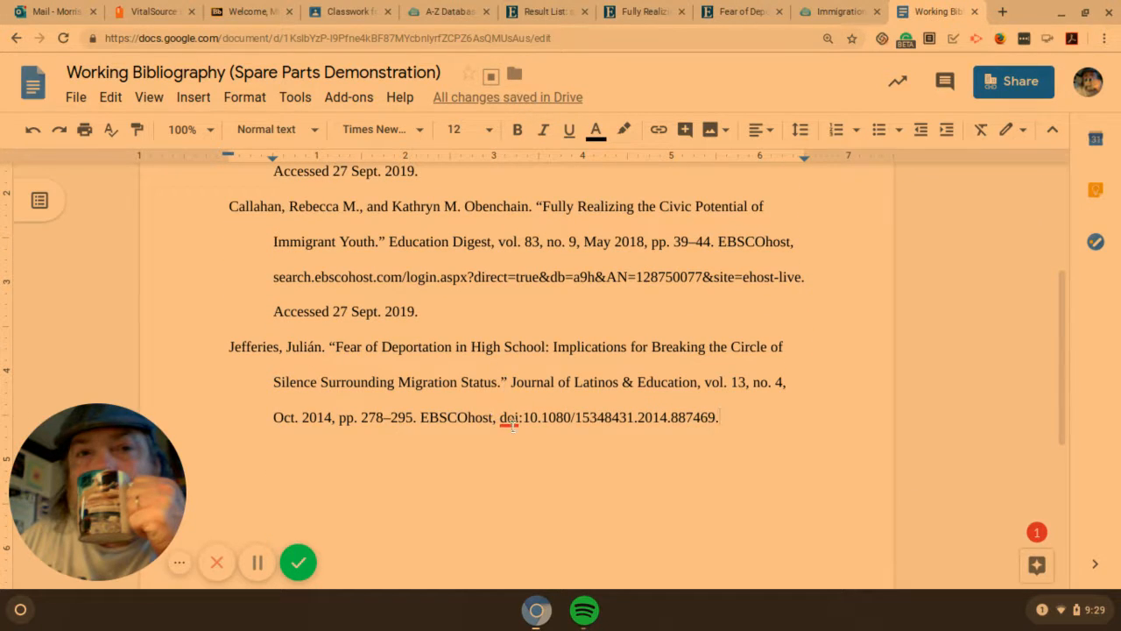
pyautogui.moveTo(501, 417); pyautogui.dragTo(715, 413)
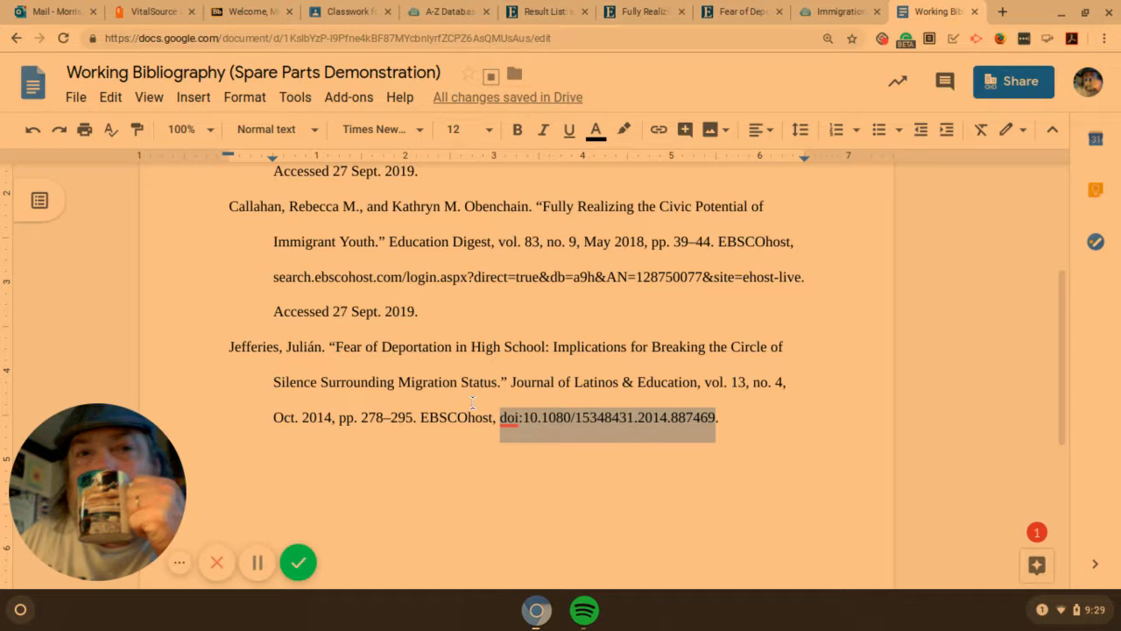
pyautogui.click(738, 422)
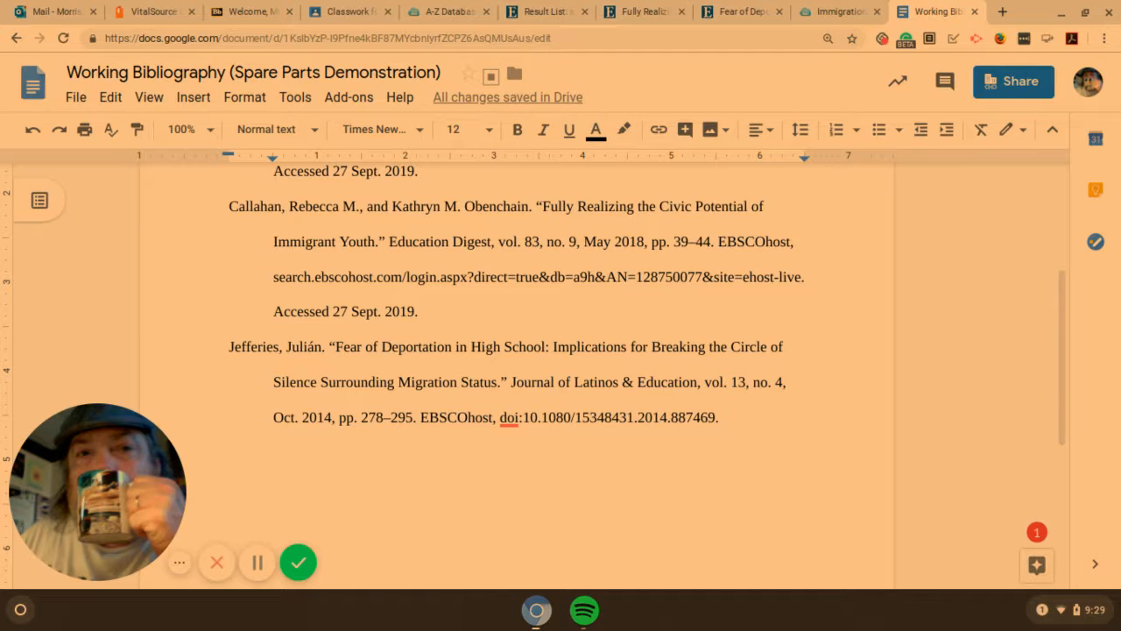
pyautogui.write('Acced')
pyautogui.press('BackSpace')
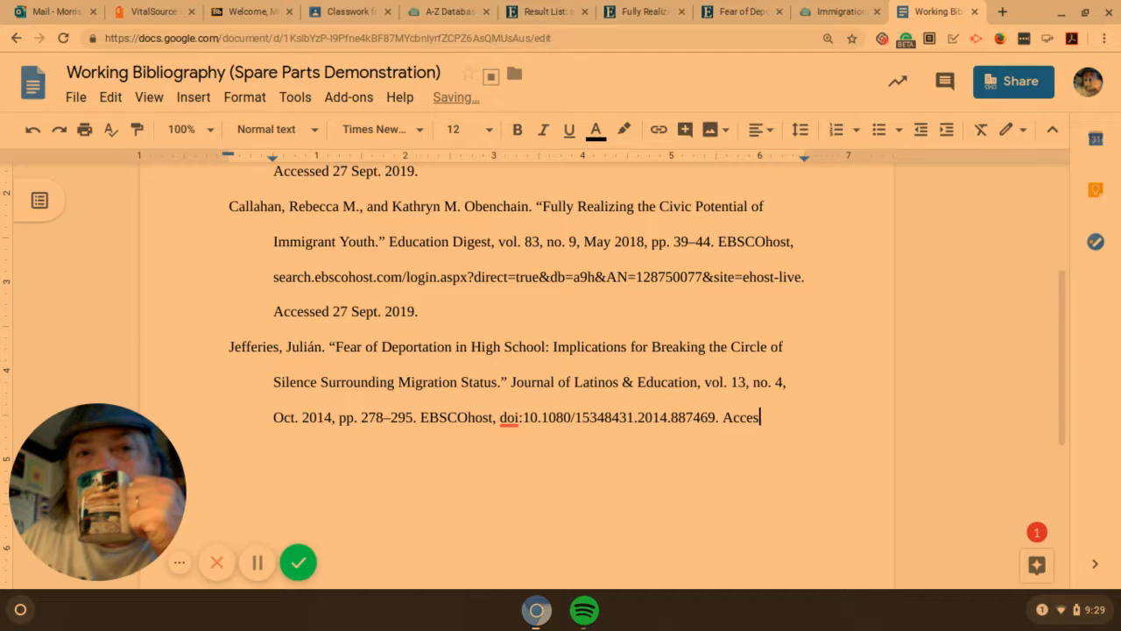
pyautogui.write('ssed ')
pyautogui.write('27 Se')
pyautogui.write('pt. 201')
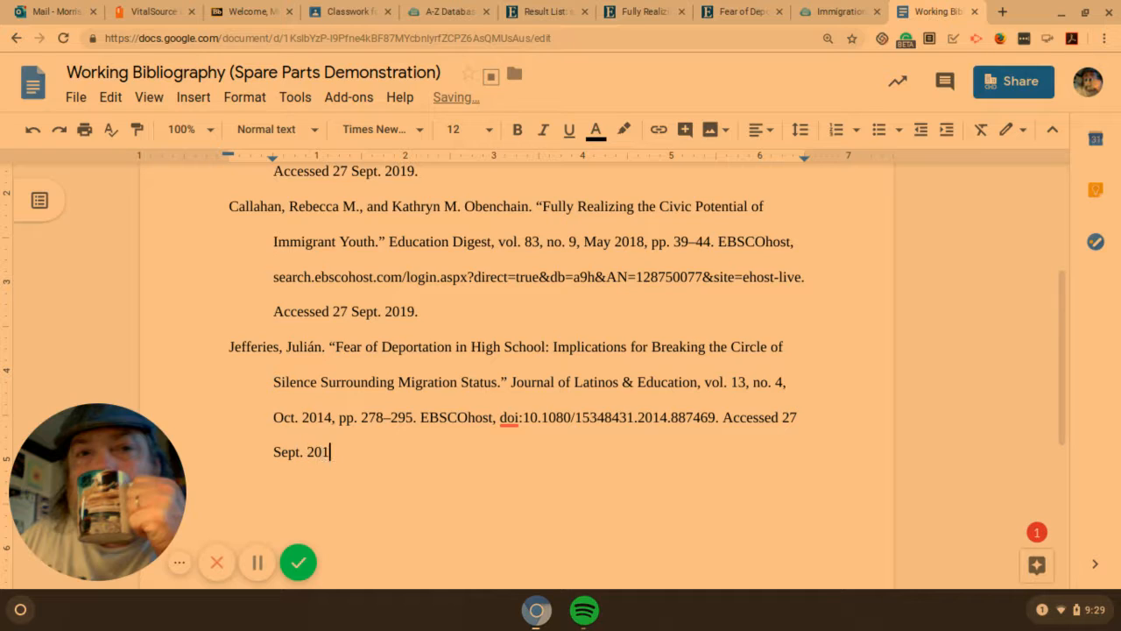
pyautogui.write('9.')
# Italicize "Journal of Latinos & Education" and "EBSCOhost" in the third citation.
pyautogui.moveTo(701, 384); pyautogui.dragTo(512, 393)
pyautogui.hotkey('ctrl', 'i')
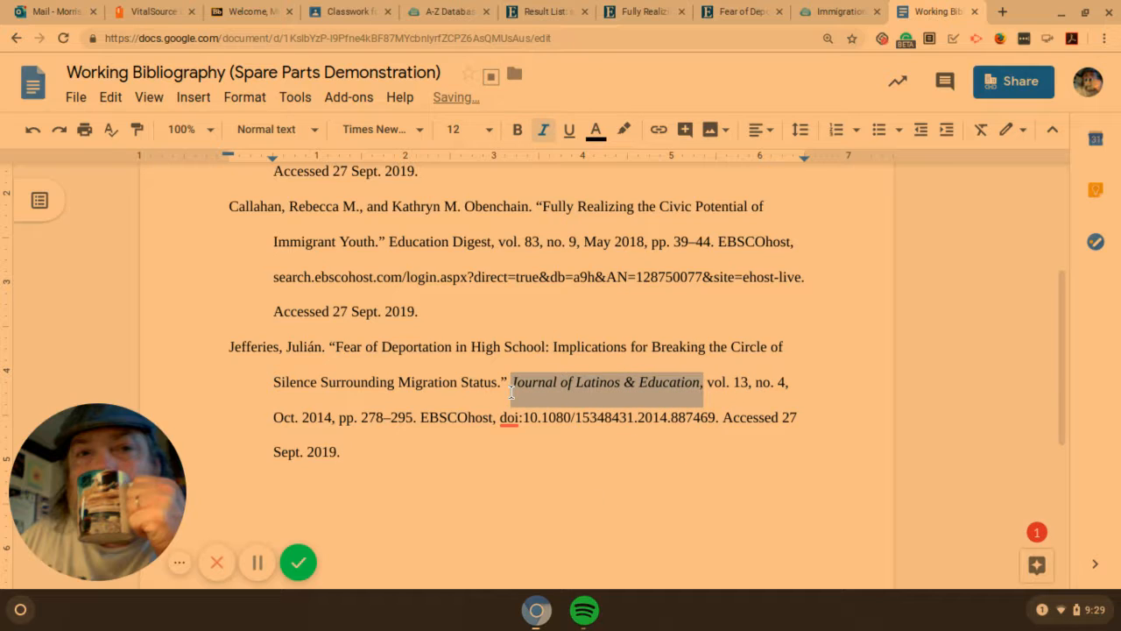
pyautogui.doubleClick(451, 419)
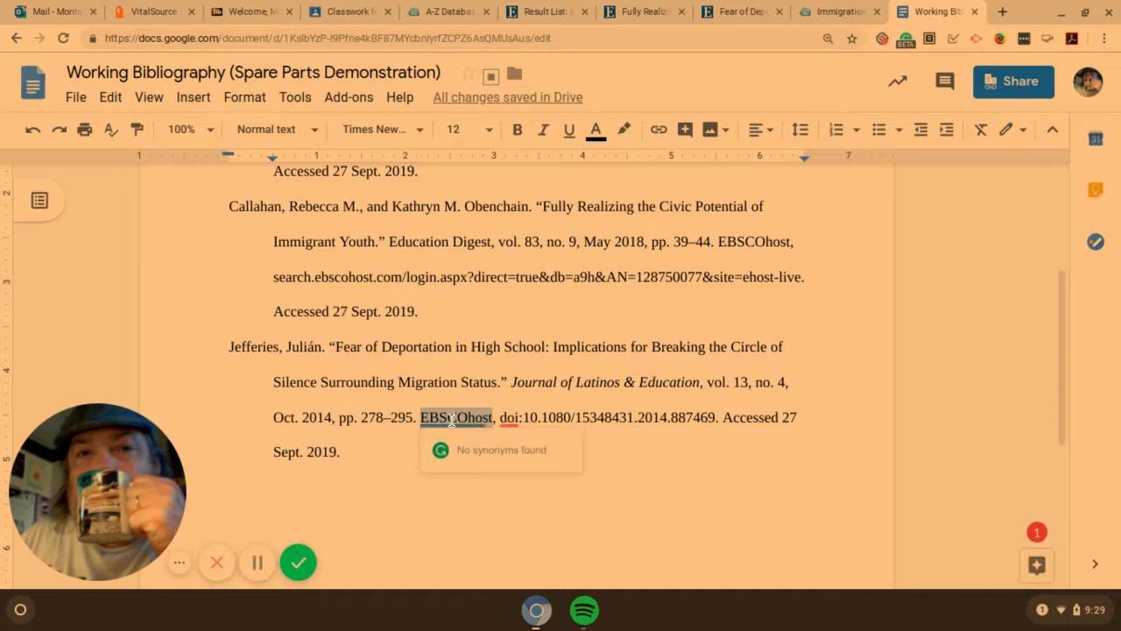
pyautogui.hotkey('ctrl', 'i')
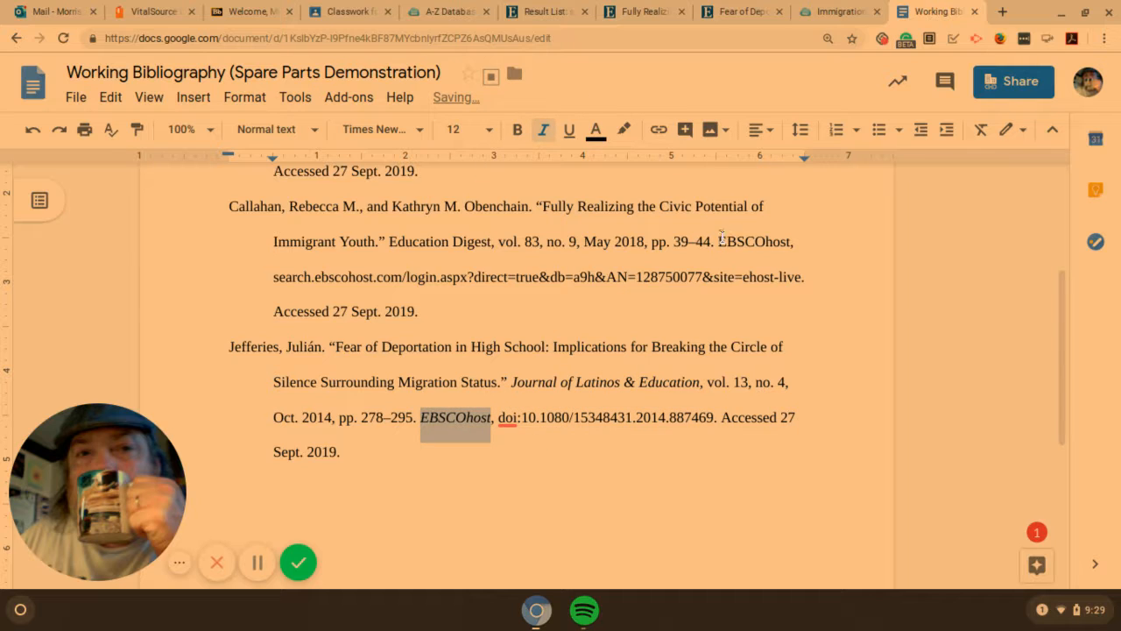
# Italicize "EBSCOhost" and "Education Digest" in the "Fully Realizing the Civic Potential of Immigrant Youth" citation.
pyautogui.moveTo(720, 237); pyautogui.dragTo(792, 236)
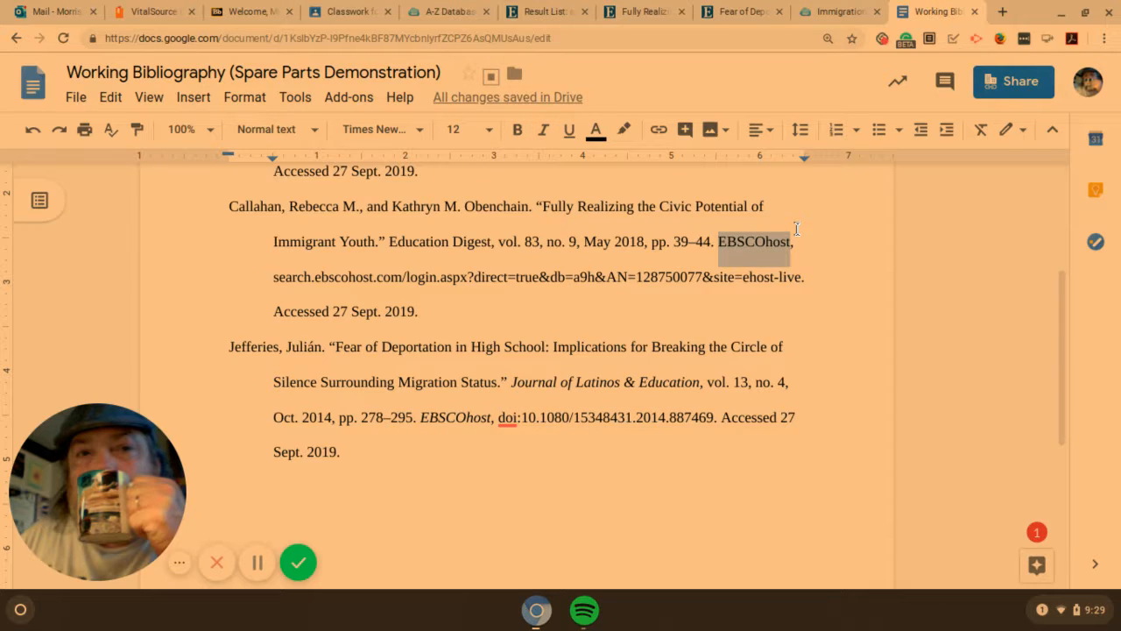
pyautogui.hotkey('ctrl', 'i')
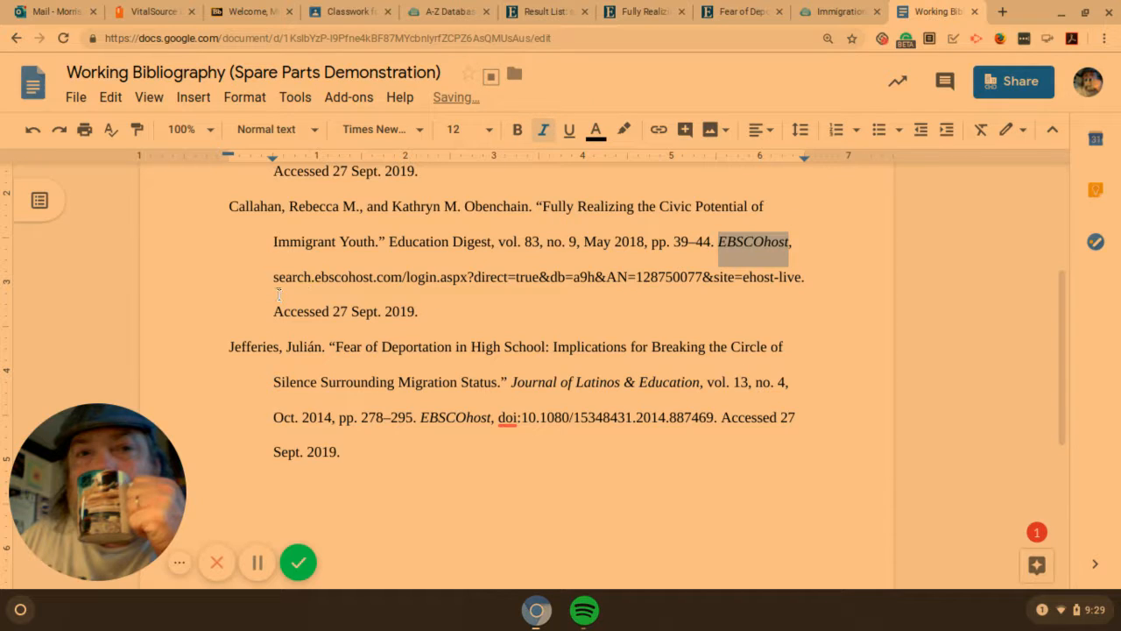
pyautogui.click(389, 244)
pyautogui.moveTo(390, 246); pyautogui.dragTo(490, 244)
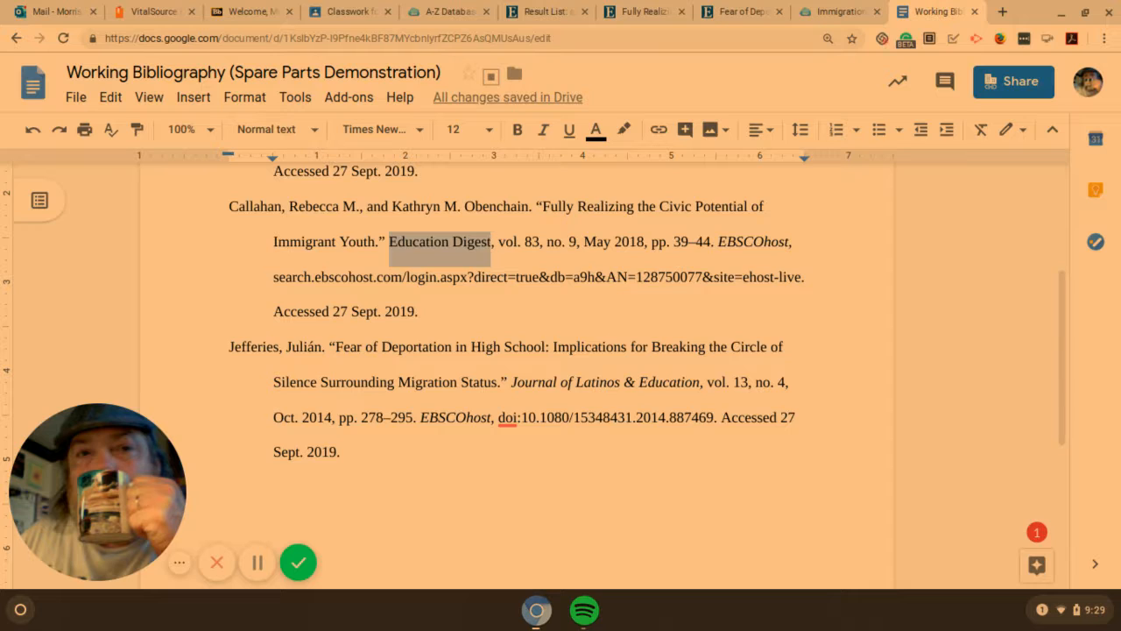
pyautogui.hotkey('ctrl', 'i')
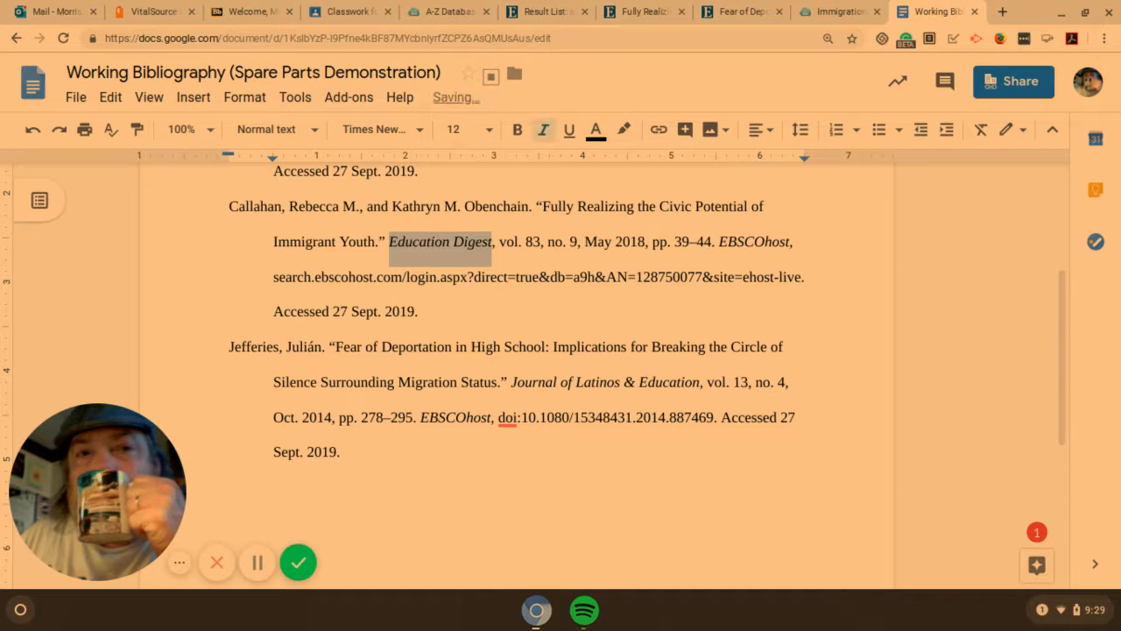
pyautogui.click(376, 325)
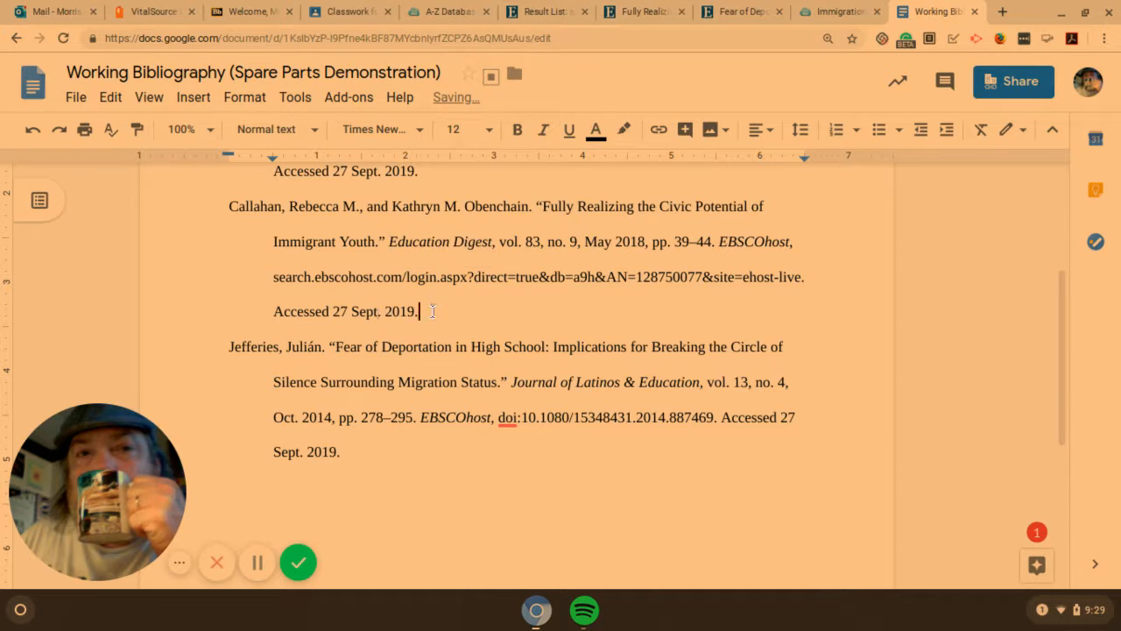
# Move the "Fully Realizing the Civic Potential of Immigrant Youth" citation to the start of the list, ahead of "Undocumented -- with College Dreams.".
pyautogui.moveTo(432, 311); pyautogui.dragTo(219, 224)
pyautogui.hotkey('ctrl', 'c')
pyautogui.press('BackSpace')
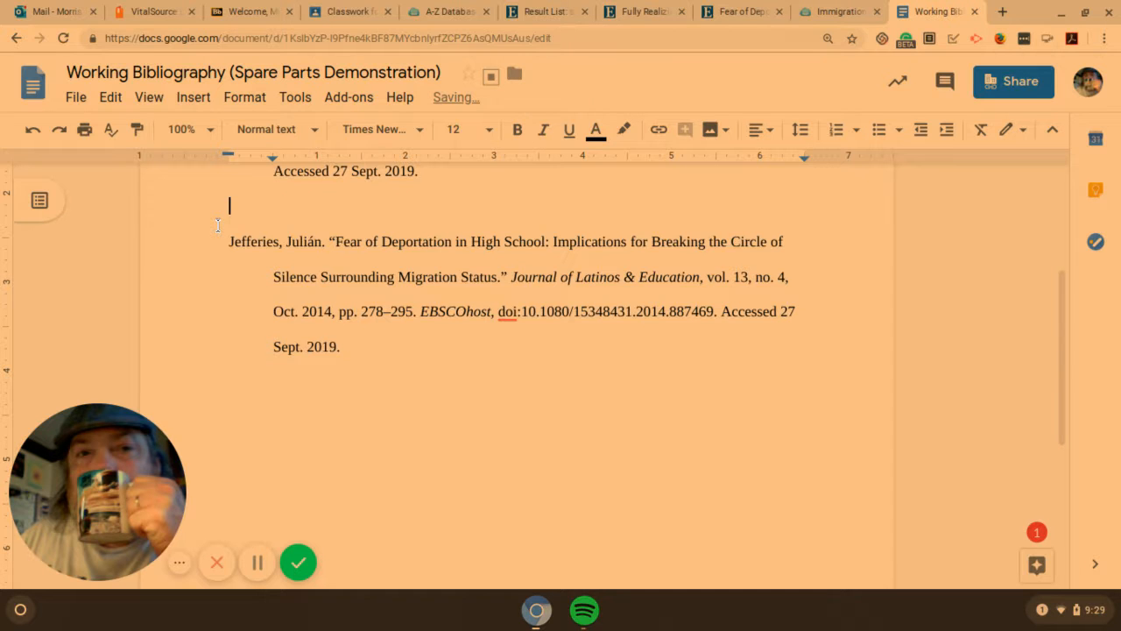
pyautogui.press('Delete')
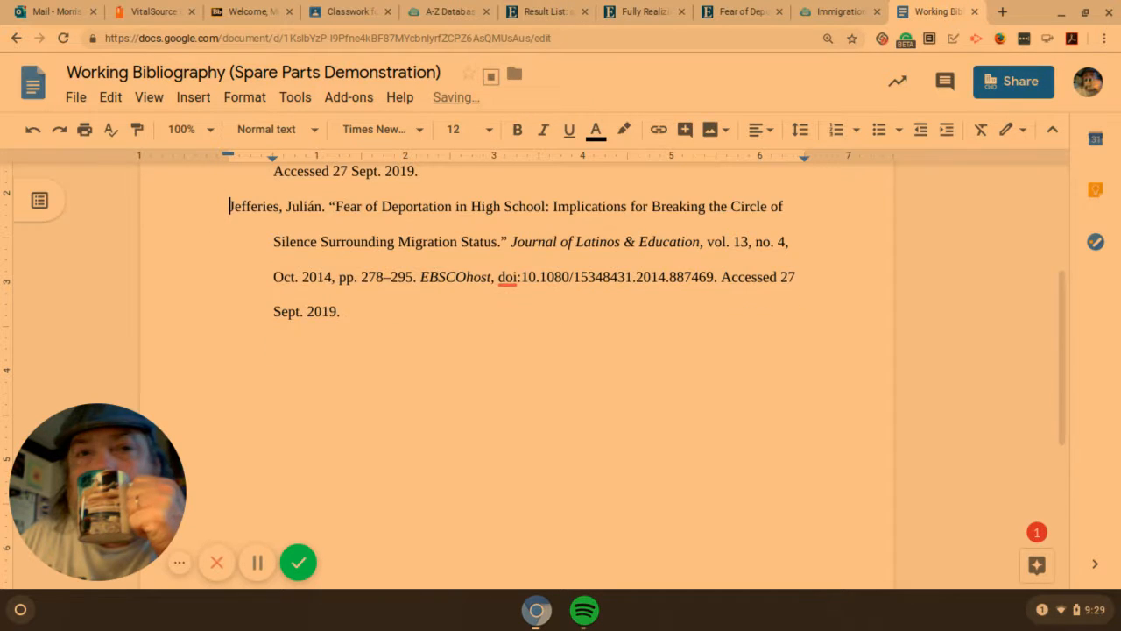
pyautogui.press('Up')
pyautogui.press('Up')
pyautogui.press('Up')
pyautogui.press('Up')
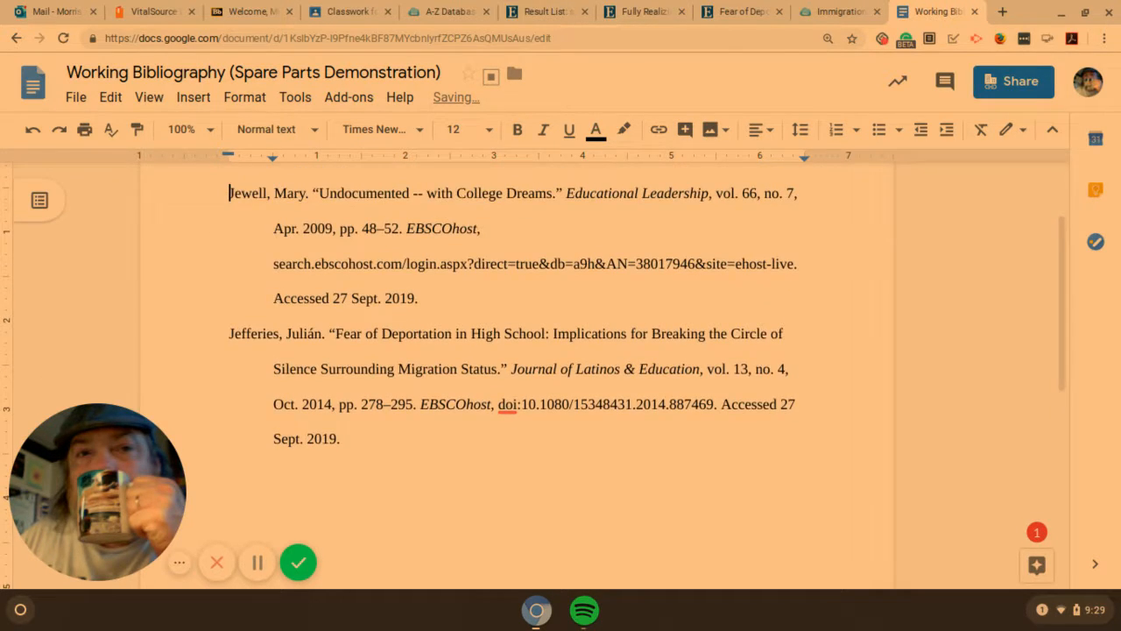
pyautogui.hotkey('ctrl', 'v')
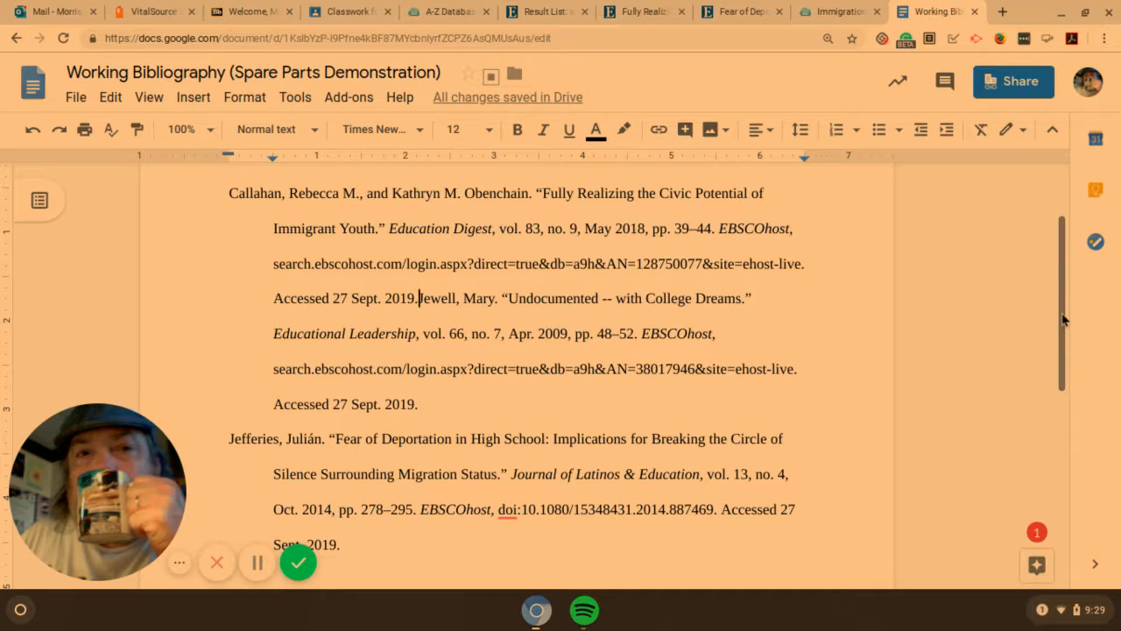
# Move the "Undocumented -- with College Dreams" citation to a new line below the "Fear of Deportation in High School" entry.
pyautogui.hotkey('shift', 'Down')
pyautogui.hotkey('shift', 'Down')
pyautogui.hotkey('shift', 'Down')
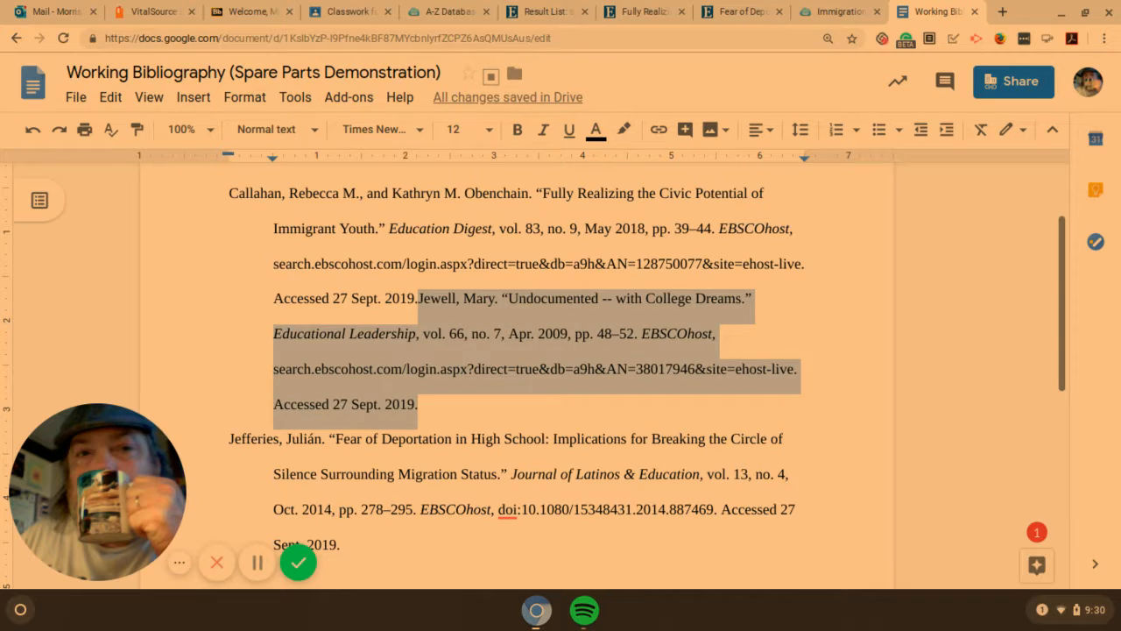
pyautogui.hotkey('ctrl', 'x')
pyautogui.press('Down')
pyautogui.press('Down')
pyautogui.press('Down')
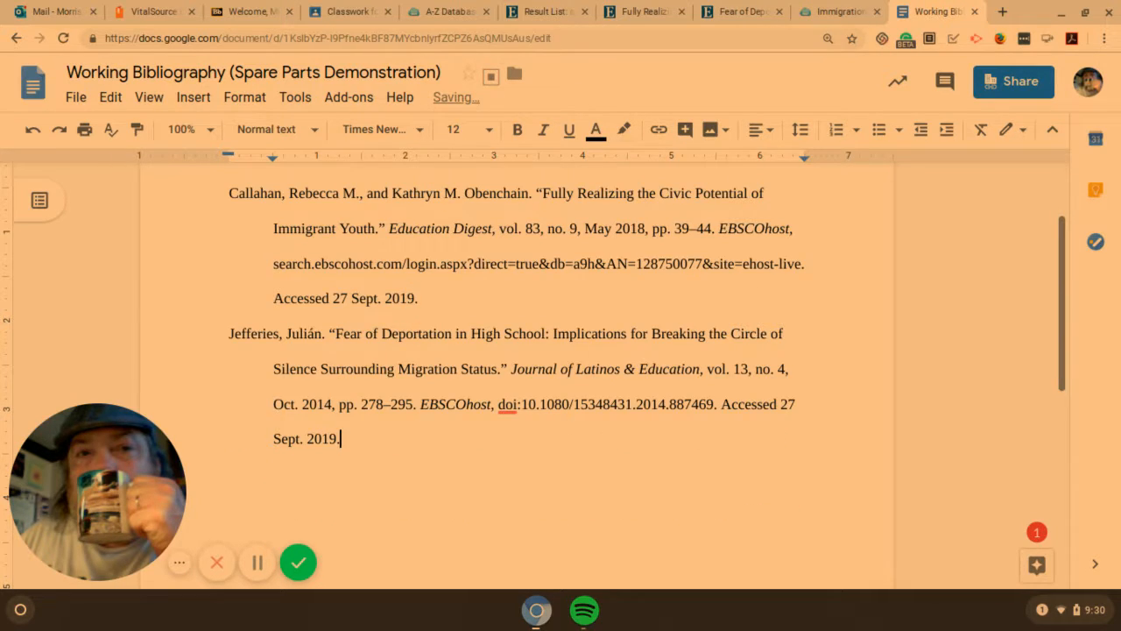
pyautogui.press('Return')
pyautogui.hotkey('ctrl', 'v')
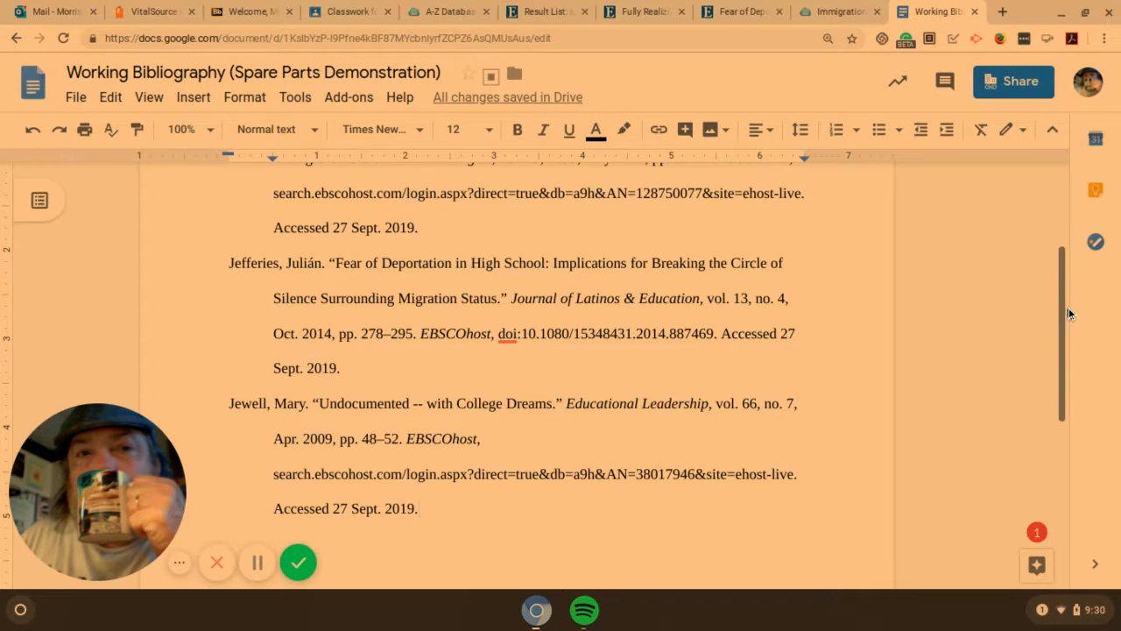
pyautogui.moveTo(1060, 324); pyautogui.dragTo(1062, 224)
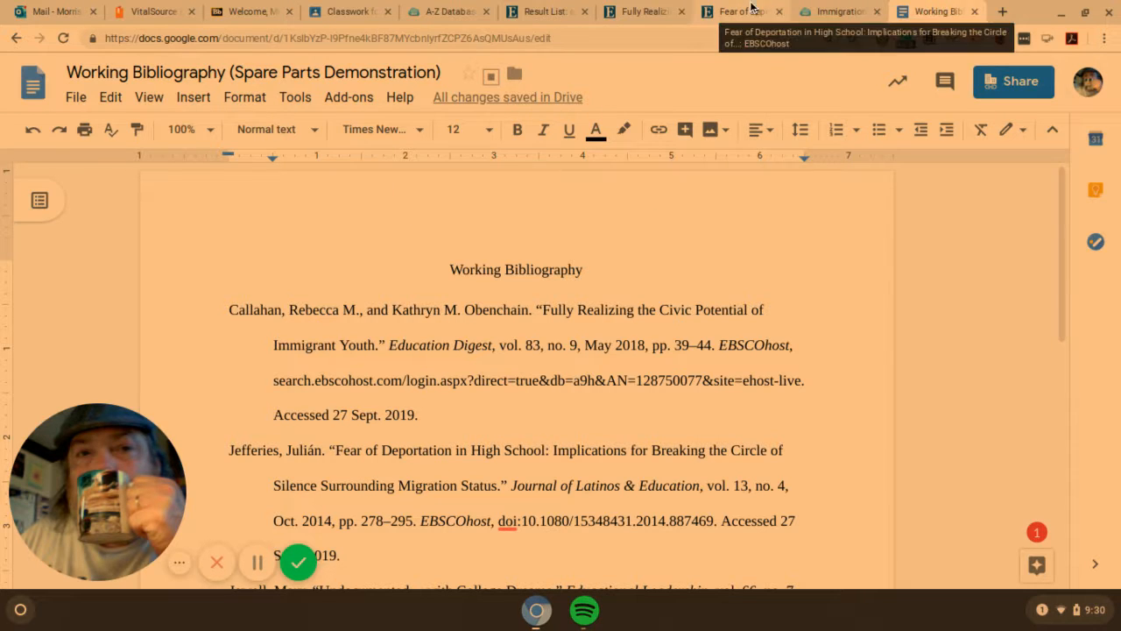
# Go back to the "Fear of Deportation in High School" record and open its save options.
pyautogui.click(724, 12)
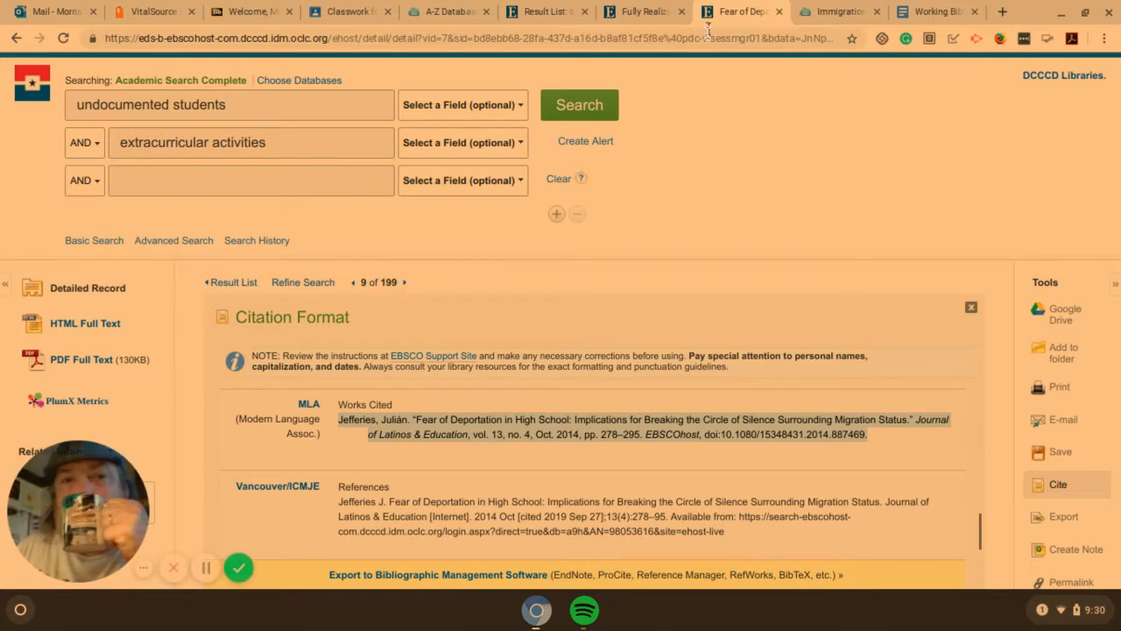
pyautogui.click(949, 219)
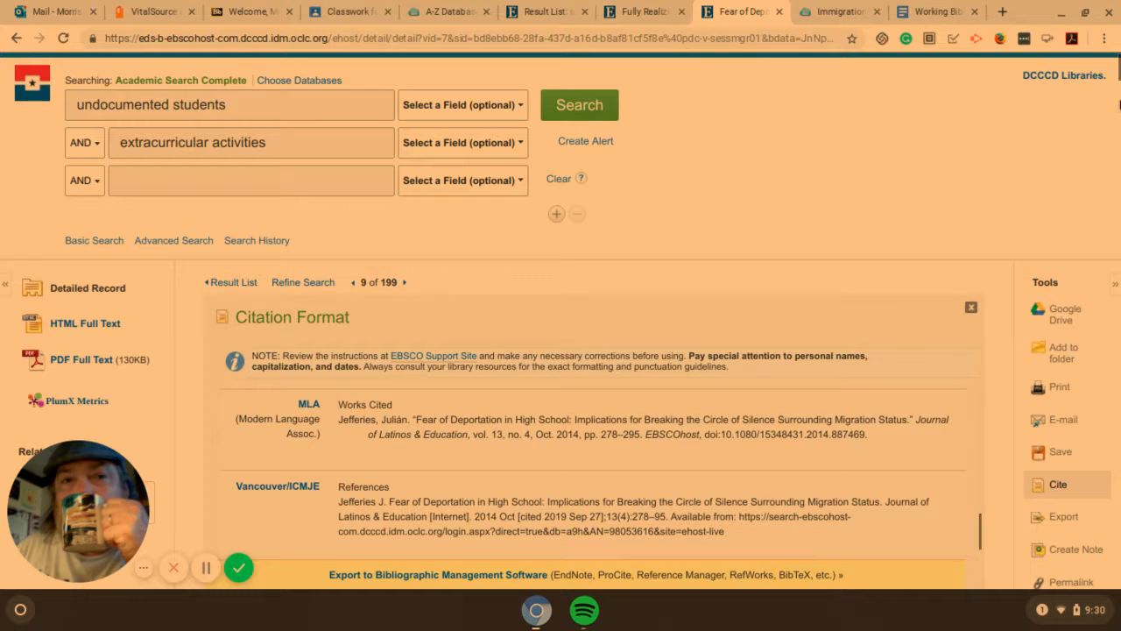
pyautogui.moveTo(1117, 74); pyautogui.dragTo(1118, 85)
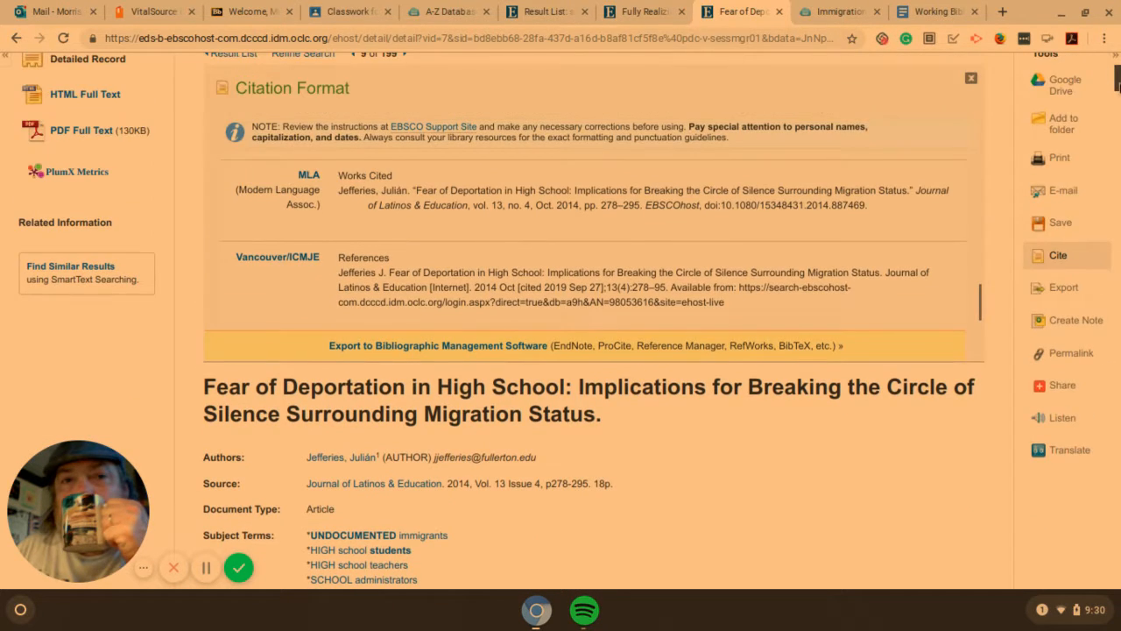
pyautogui.click(1044, 227)
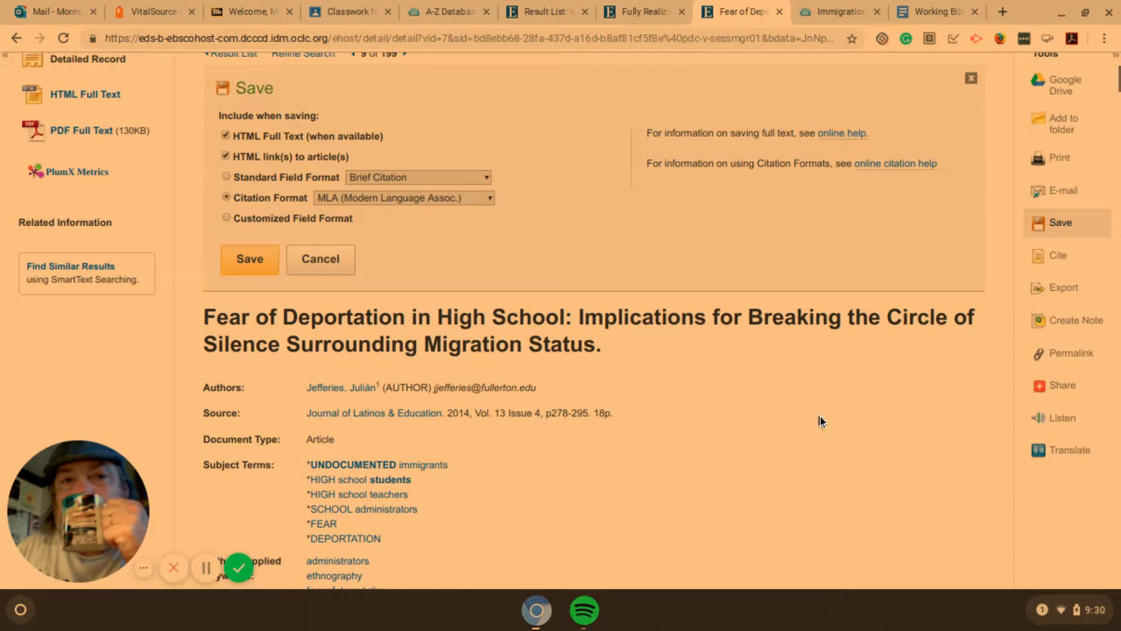
# E-mail the "Fear of Deportation in High School" article to the saved college e-mail address with the subject "Article for Essay #3".
pyautogui.click(1065, 193)
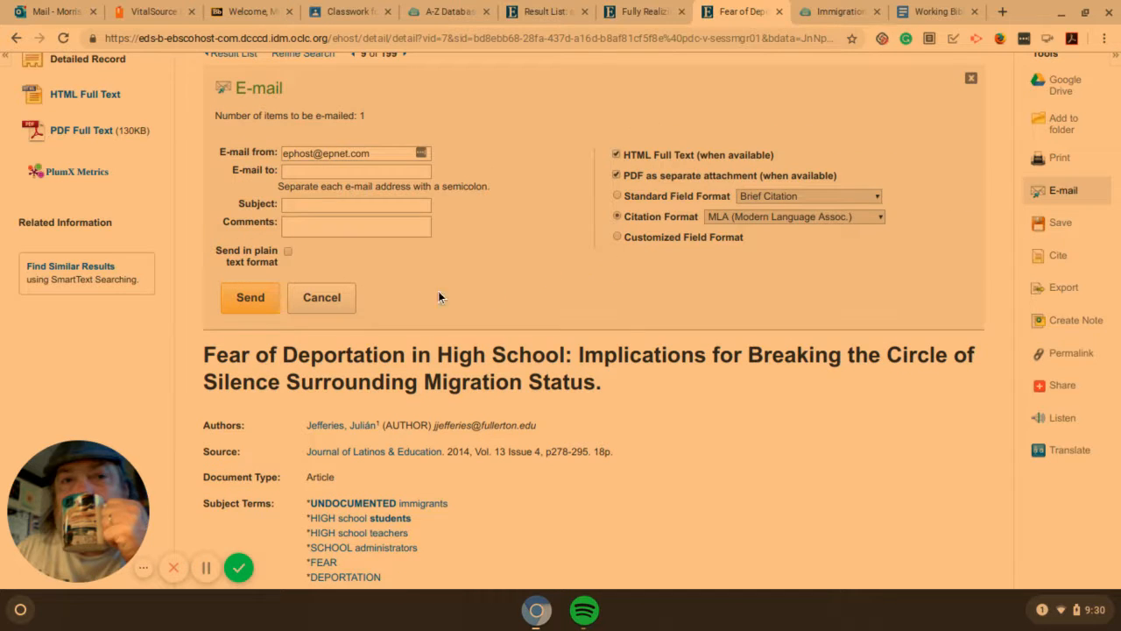
pyautogui.click(310, 170)
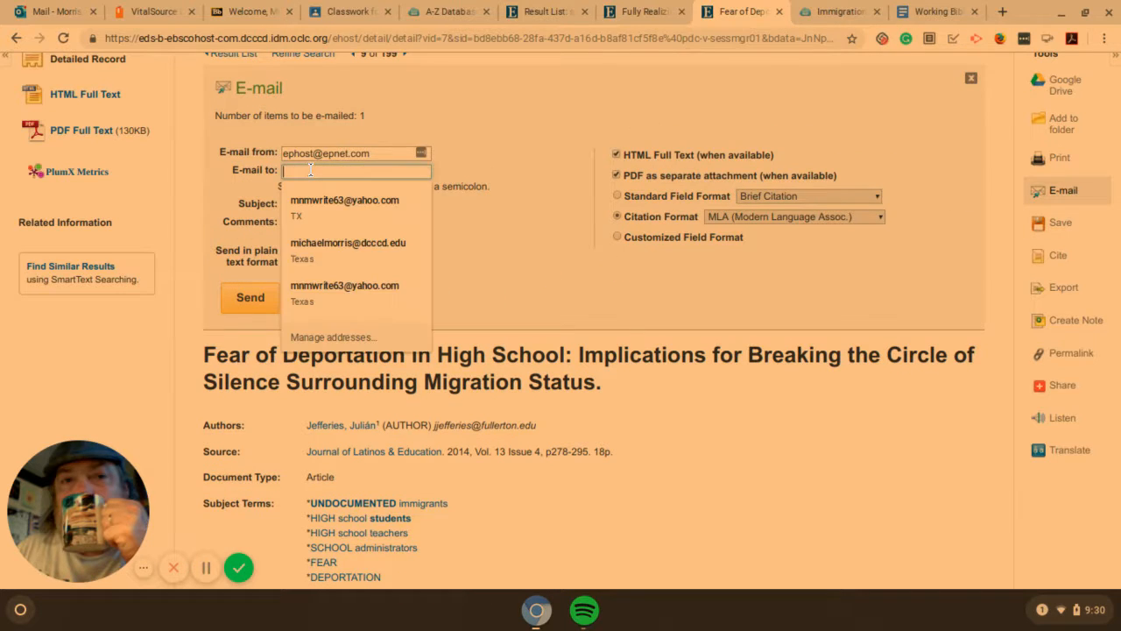
pyautogui.click(318, 244)
pyautogui.click(323, 203)
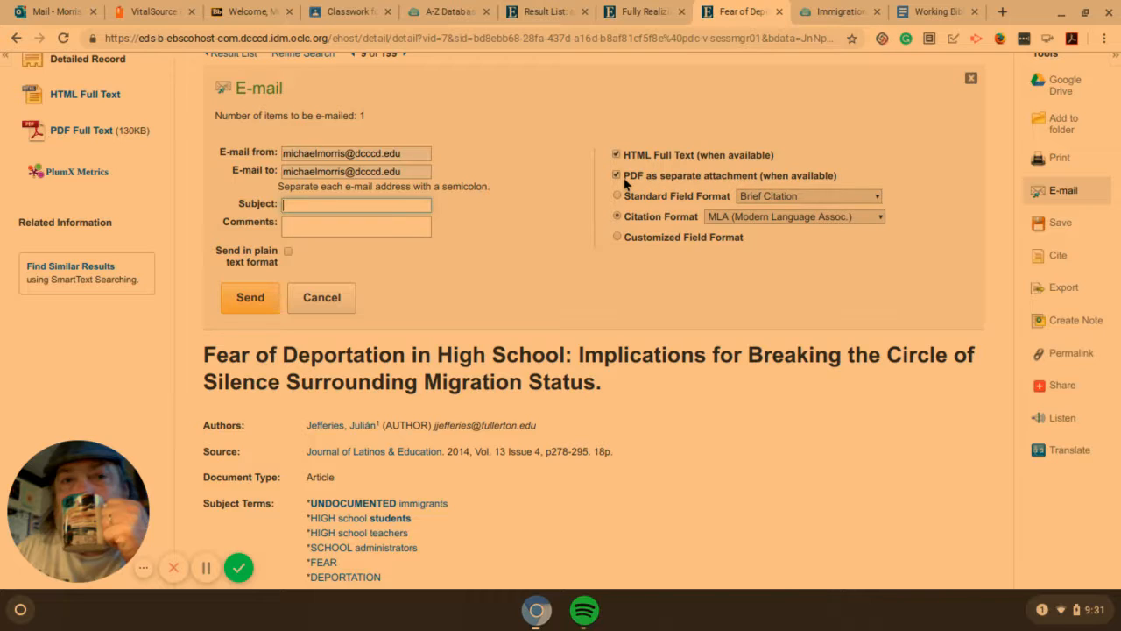
pyautogui.write('Article for Essay #3')
pyautogui.click(233, 300)
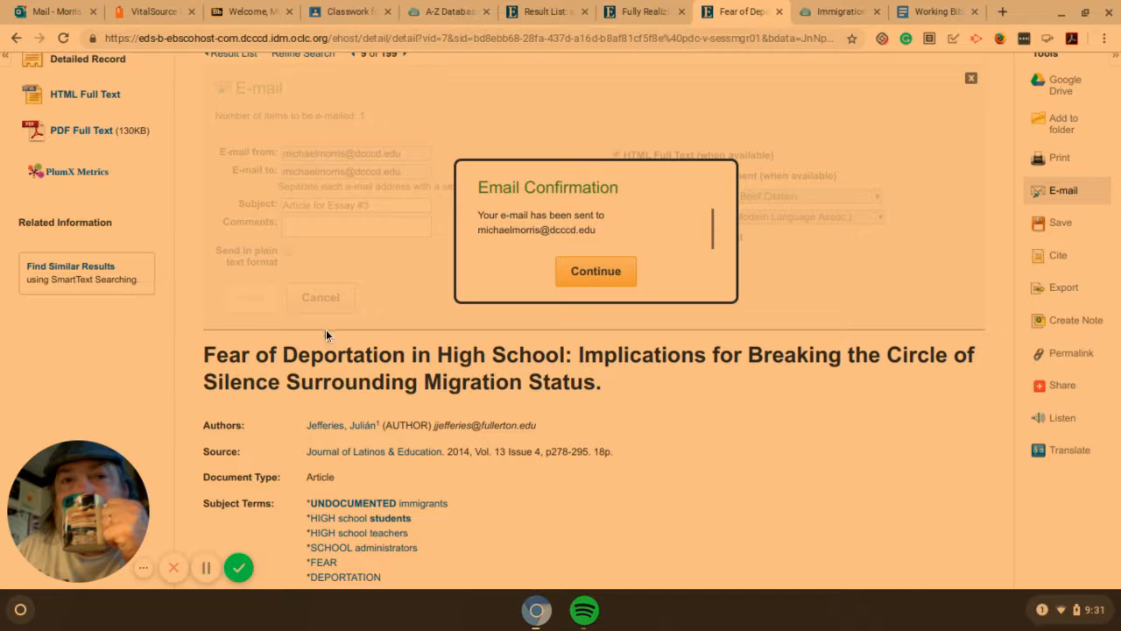
pyautogui.click(595, 274)
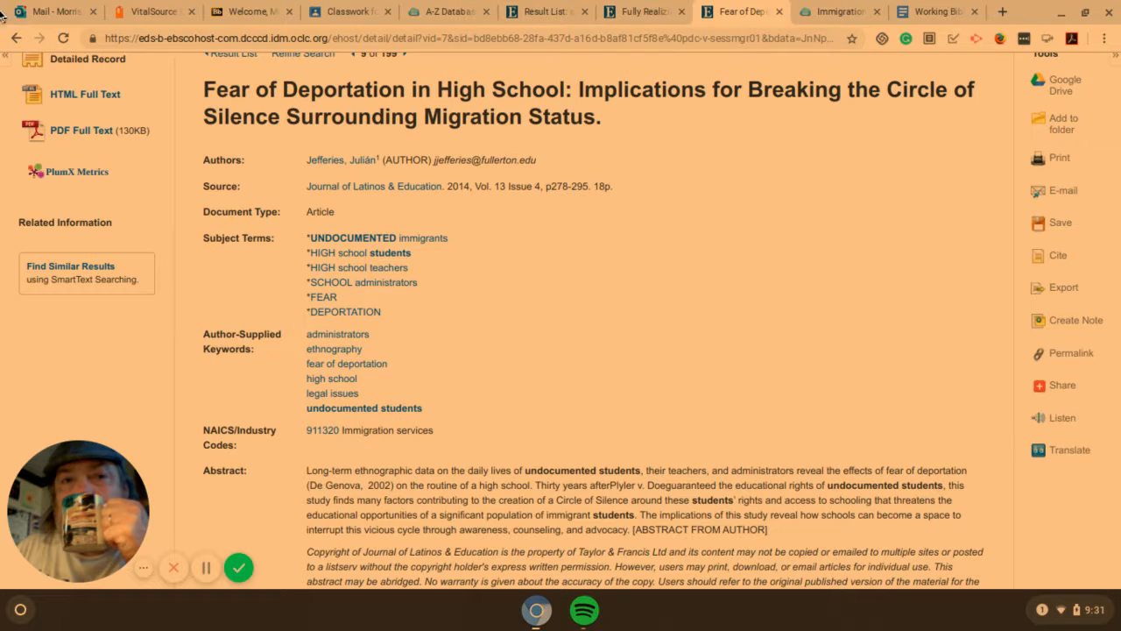
# Return from the article record to the result list for the undocumented students and extracurricular activities search.
pyautogui.scroll(3, 194, 205)
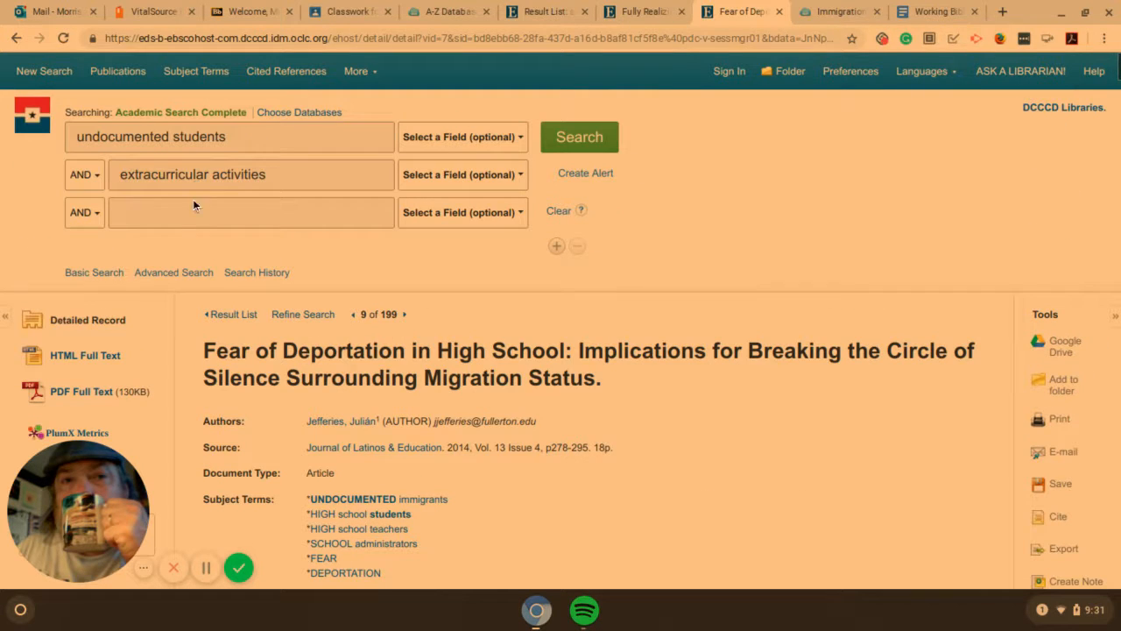
pyautogui.click(237, 321)
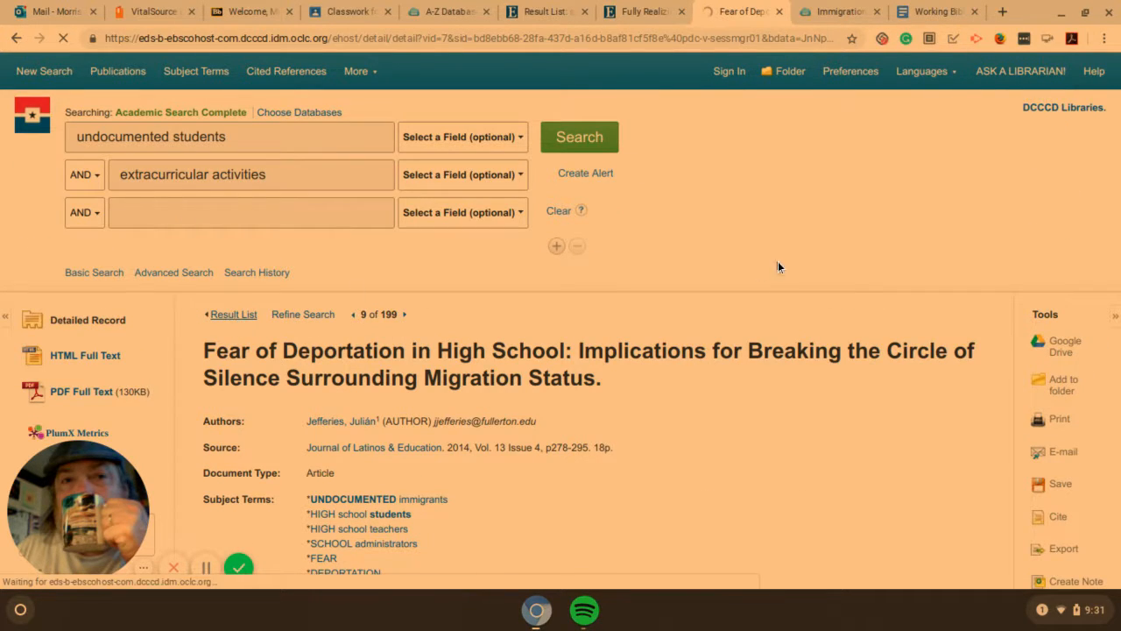